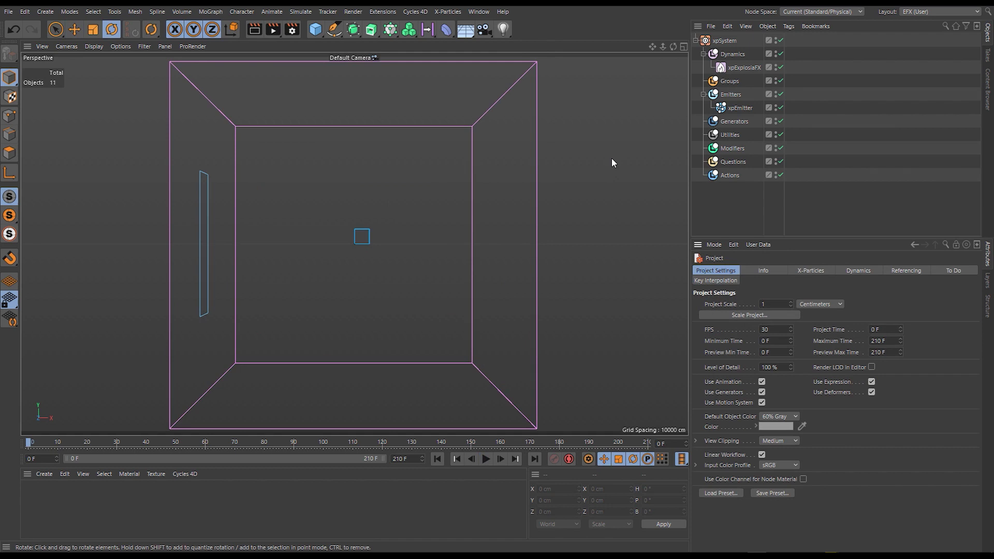
- Select xpExplosiaFX to view its solver settings: 3 cm voxel size and 400 cm domain
click(744, 67)
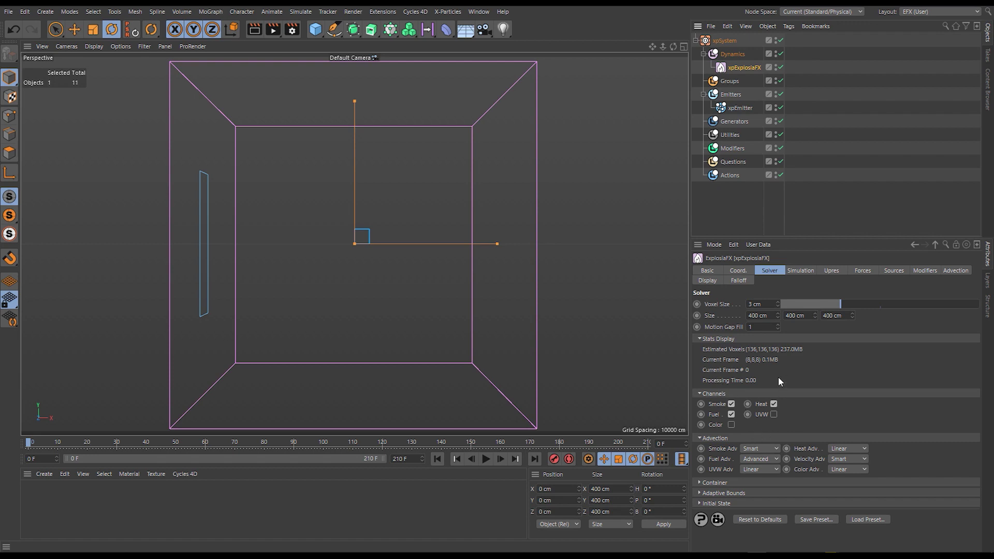
- Show xpEmitter's birthrate 2 and 150 cm speed, and play the simulation to frame 90
click(743, 108)
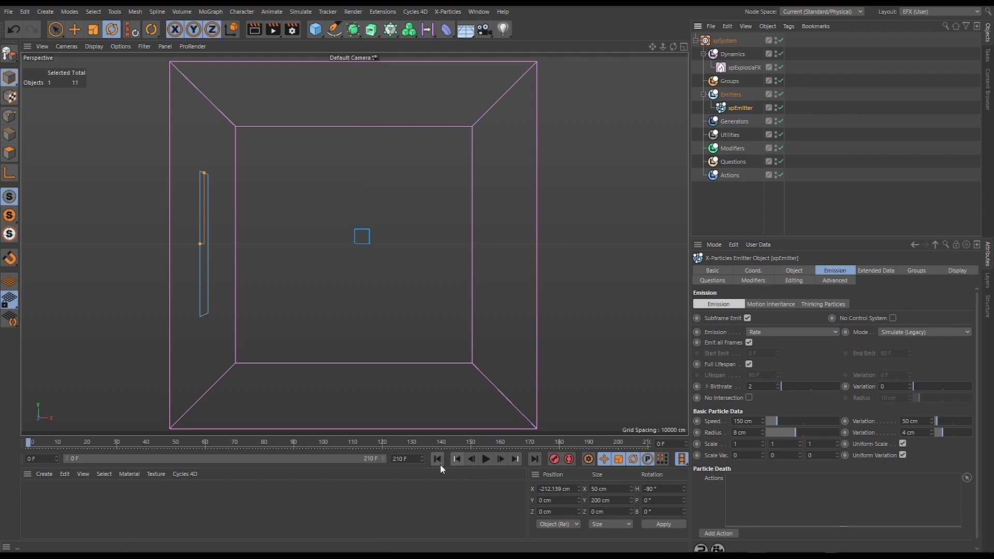
click(486, 460)
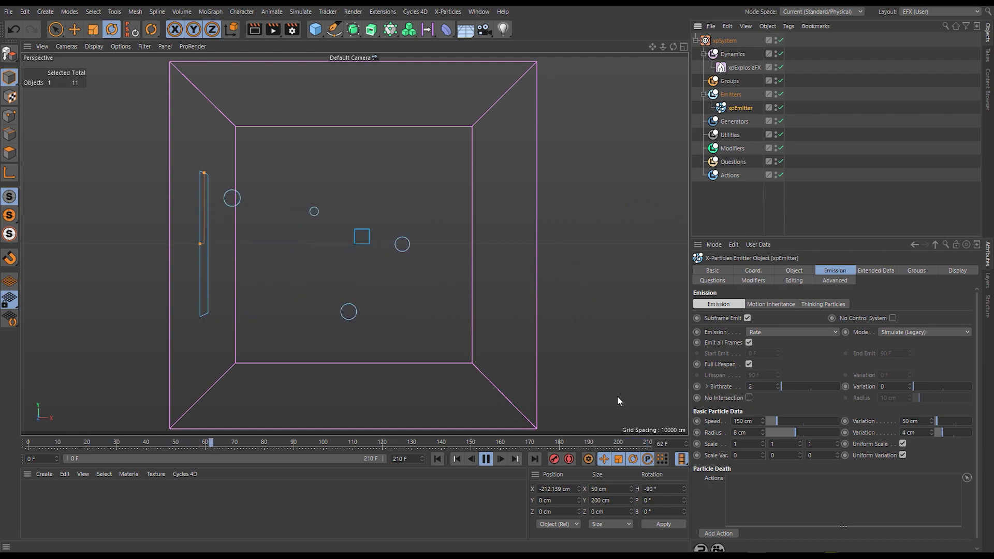
click(485, 460)
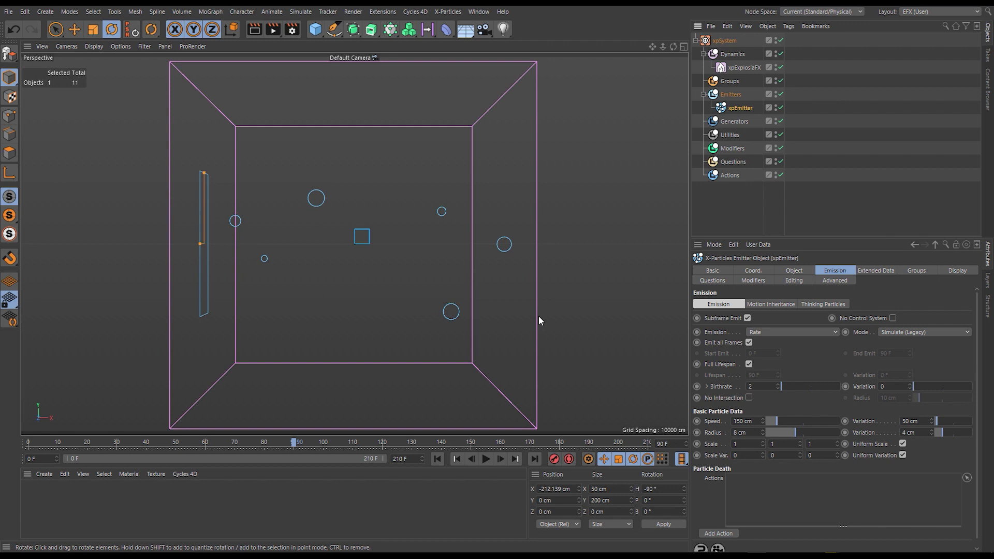
- Add an xpExplosiaFX Source tag to xpEmitter
right_click(752, 107)
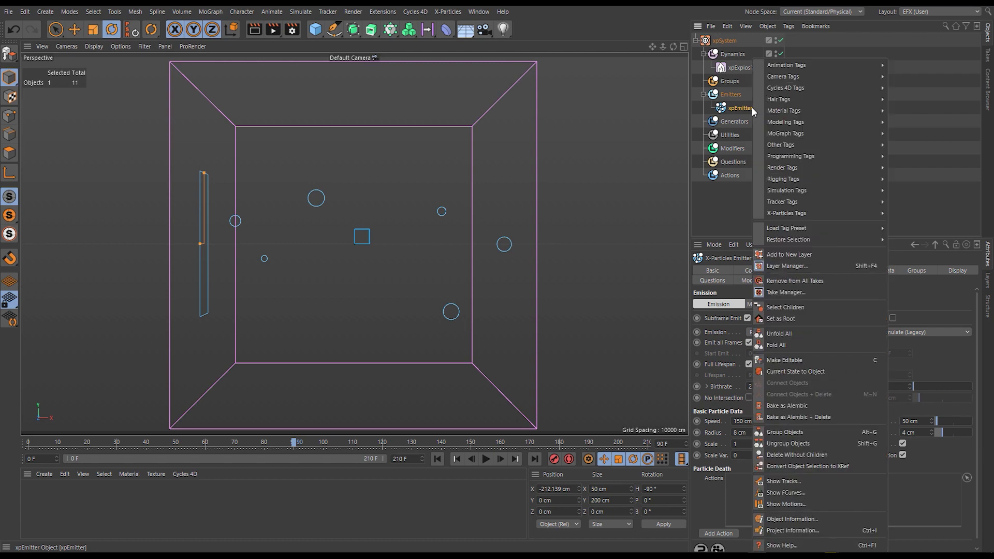
mouse_move(818, 213)
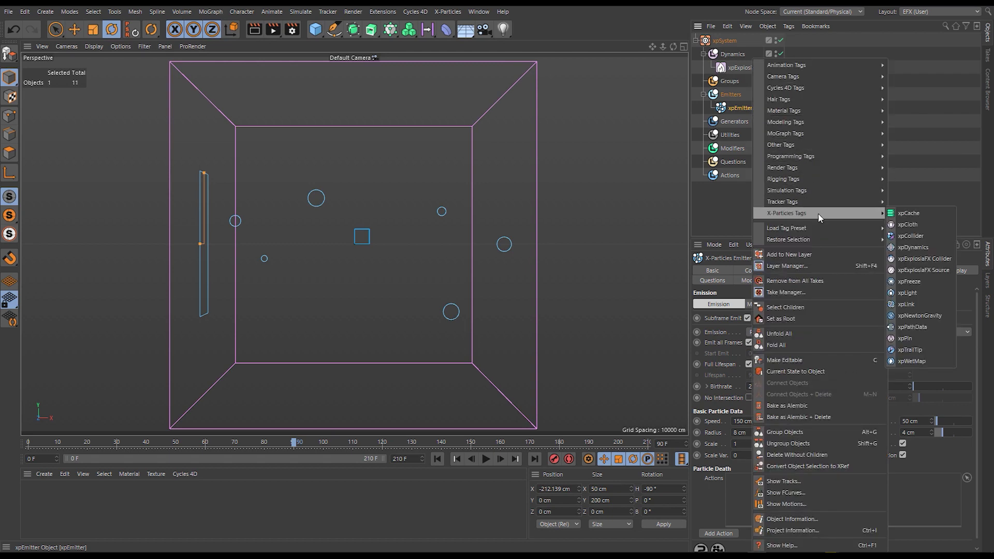
click(934, 271)
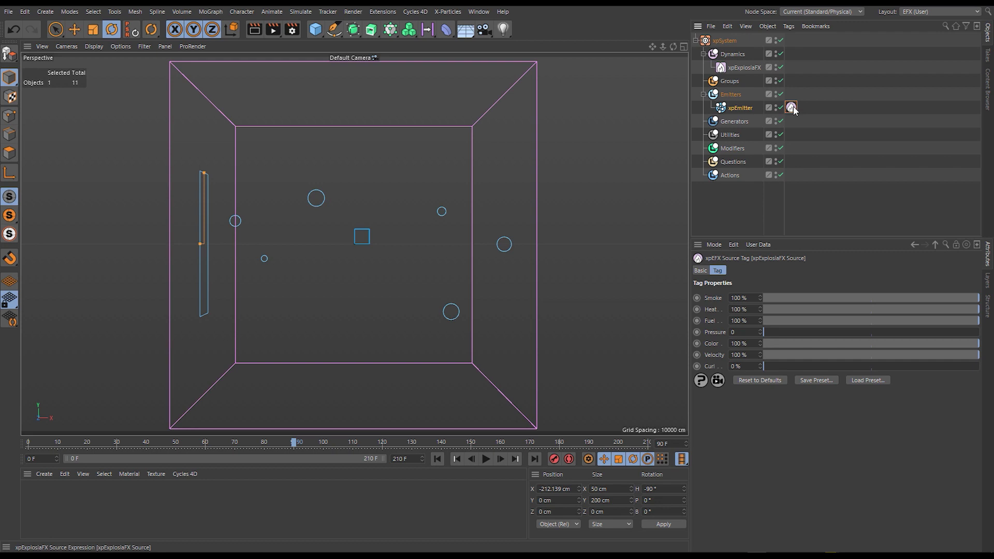
- Add a cube shrunk to about 55 cm and tilted, and copy the source tag onto it
click(438, 459)
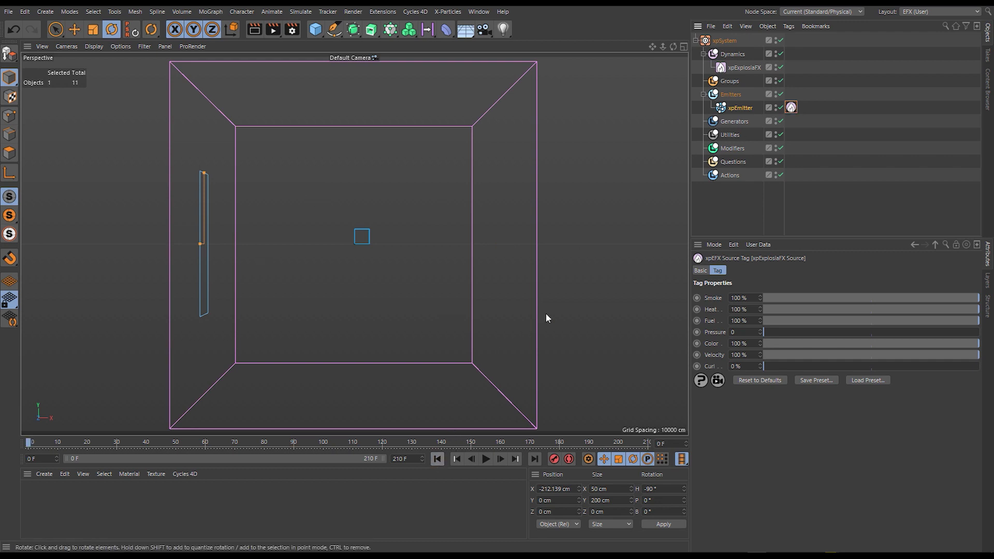
click(316, 30)
key(t)
drag(530, 184, 346, 282)
key(r)
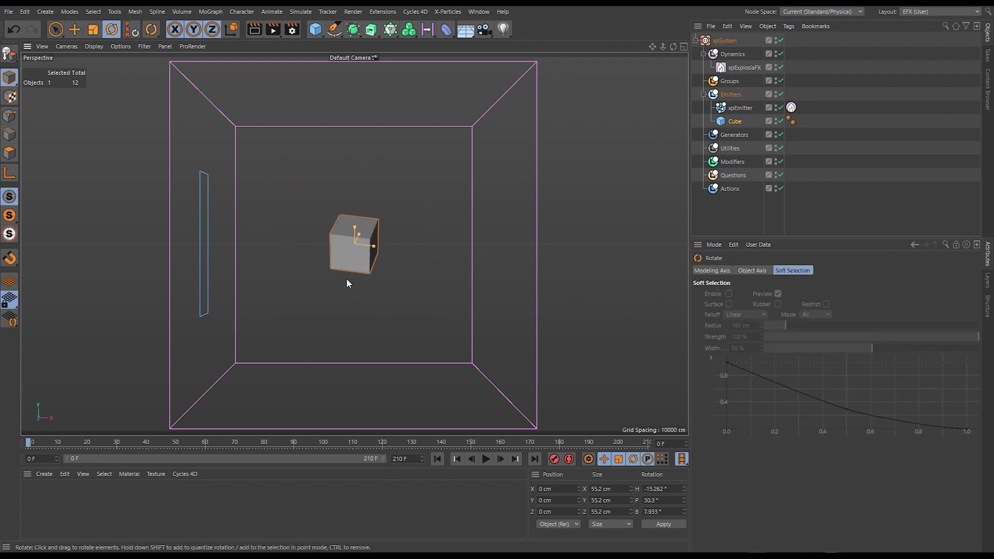
click(791, 108)
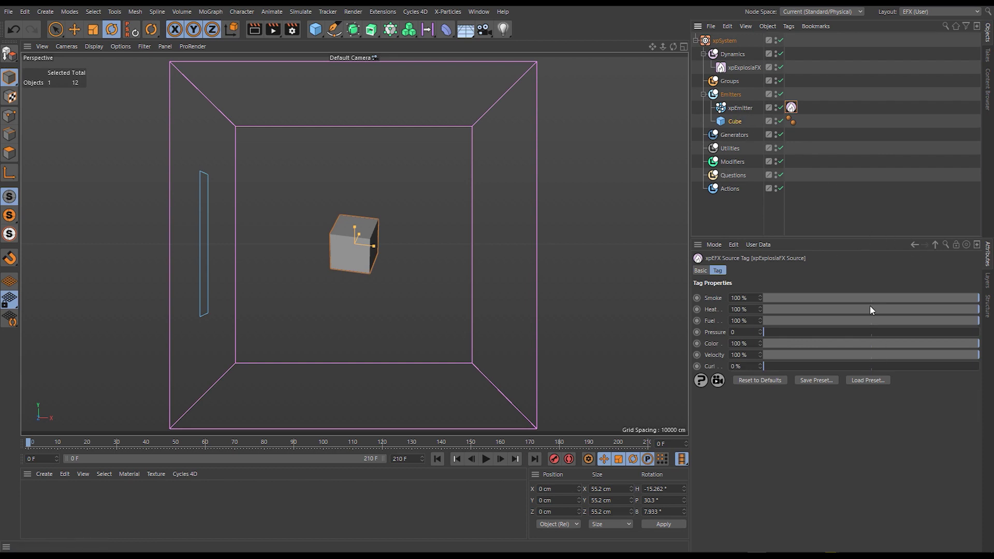
drag(792, 109, 805, 120)
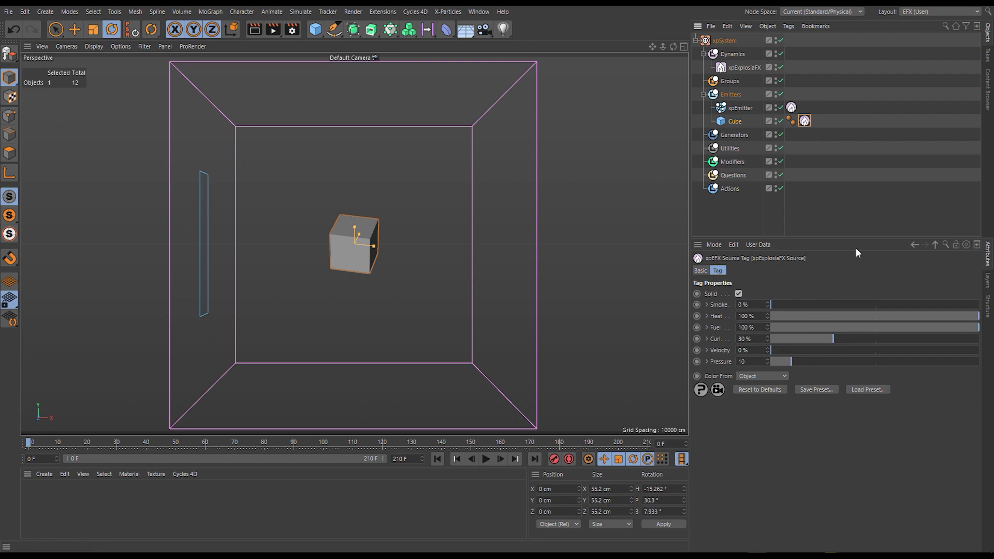
- Float the cube's source tag settings over the viewport beside the emitter's source tag settings
click(977, 246)
drag(905, 236, 604, 232)
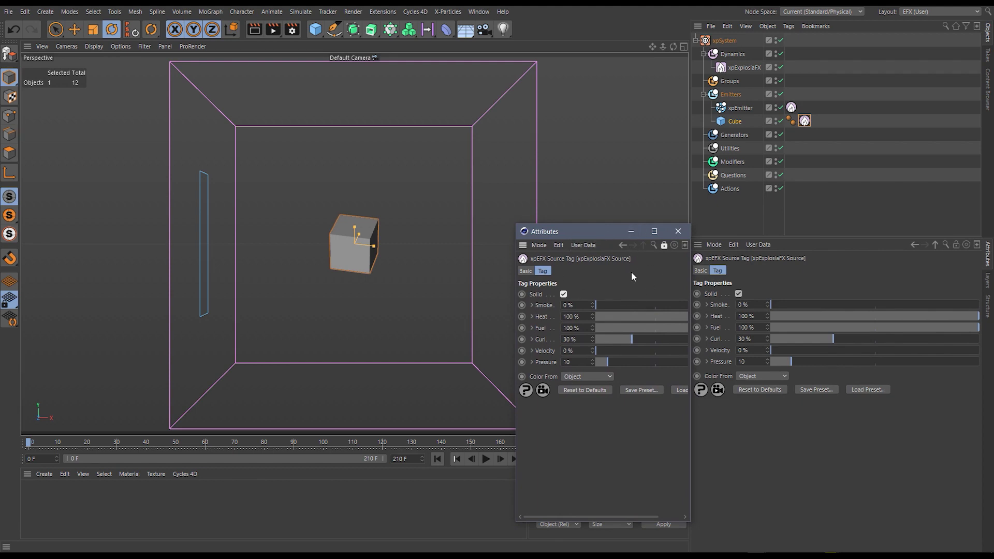
click(791, 107)
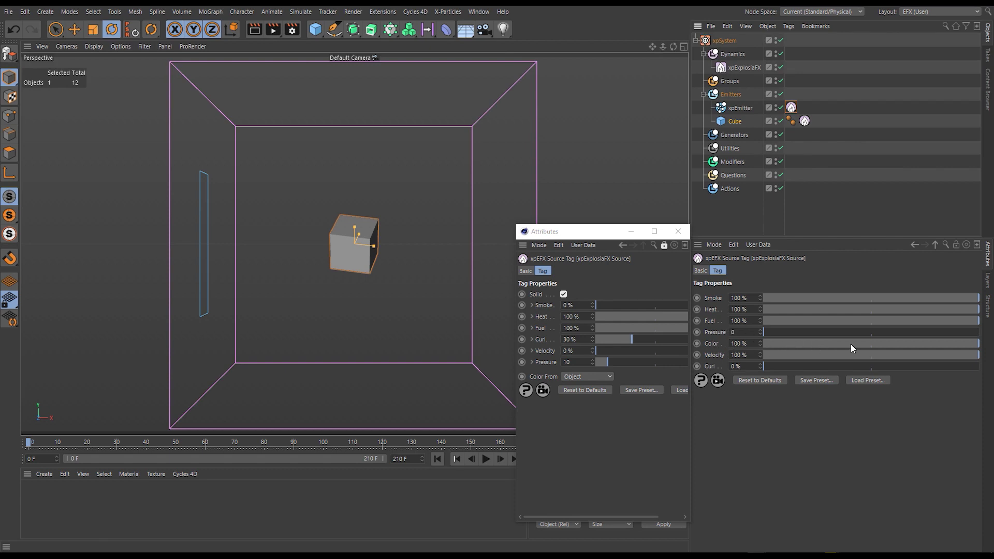
- Check the Color amount and source, leaving them at 100% and Object
mouse_move(971, 346)
mouse_down()
mouse_move(758, 346)
mouse_move(979, 343)
mouse_up()
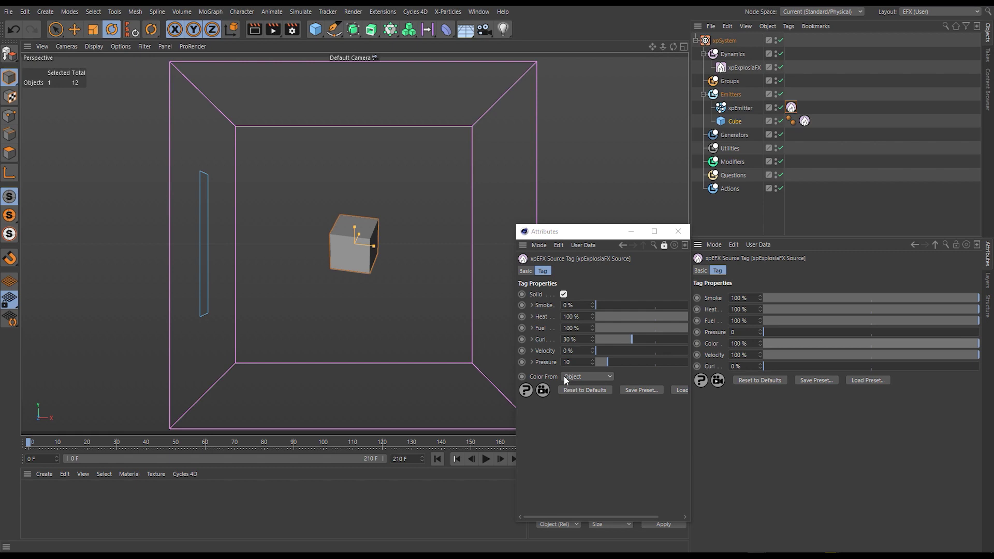
click(591, 376)
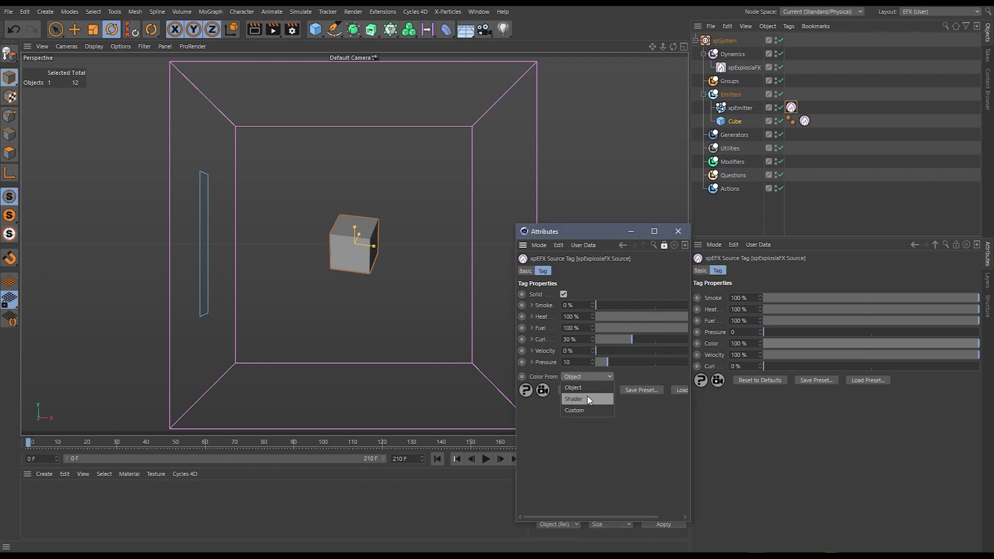
click(546, 412)
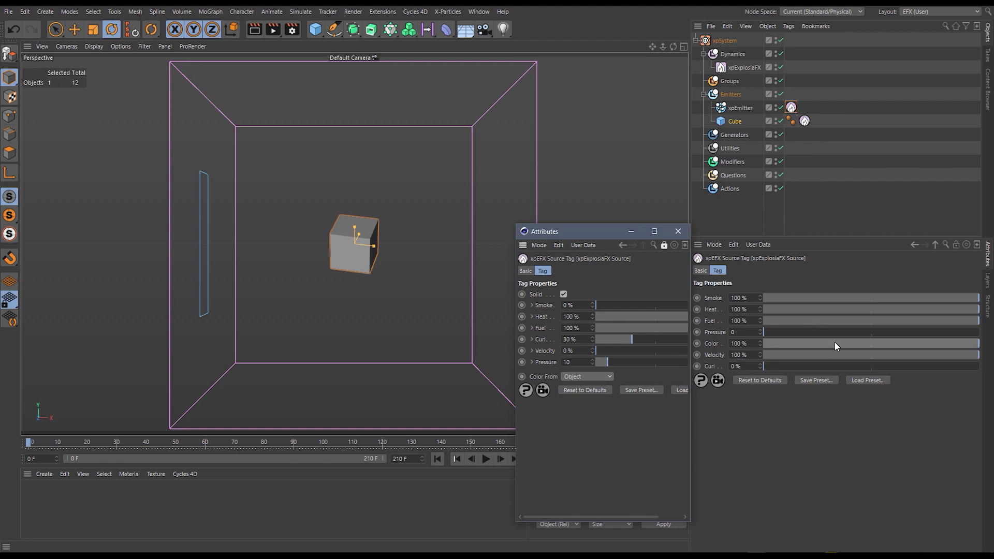
- Close the floating window, disable xpEmitter and simulate the cube alone as fire and smoke
click(679, 232)
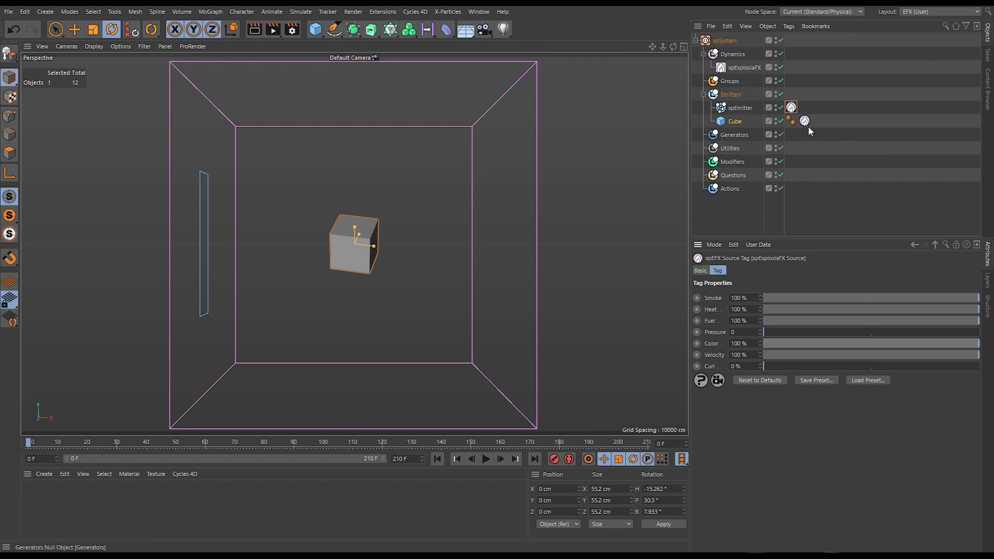
click(781, 108)
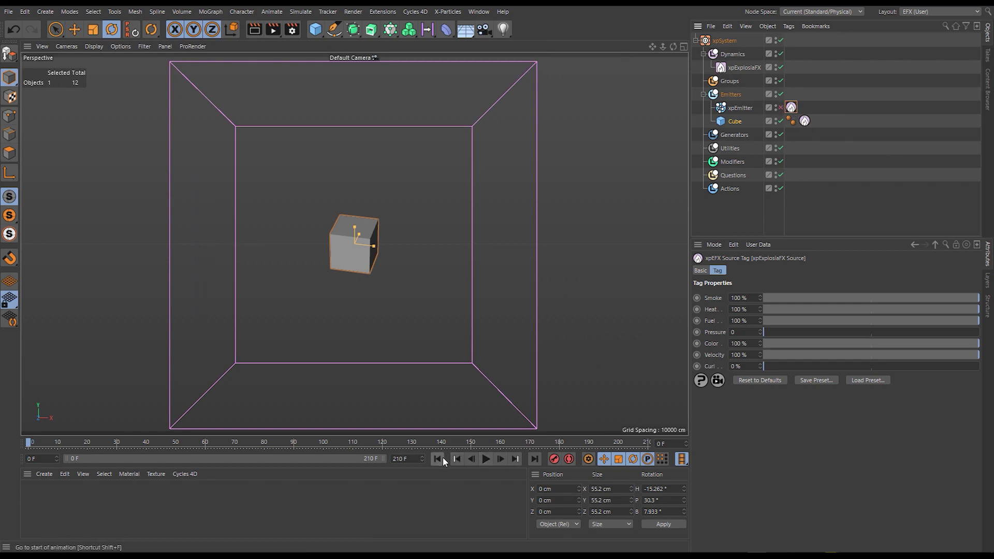
click(486, 460)
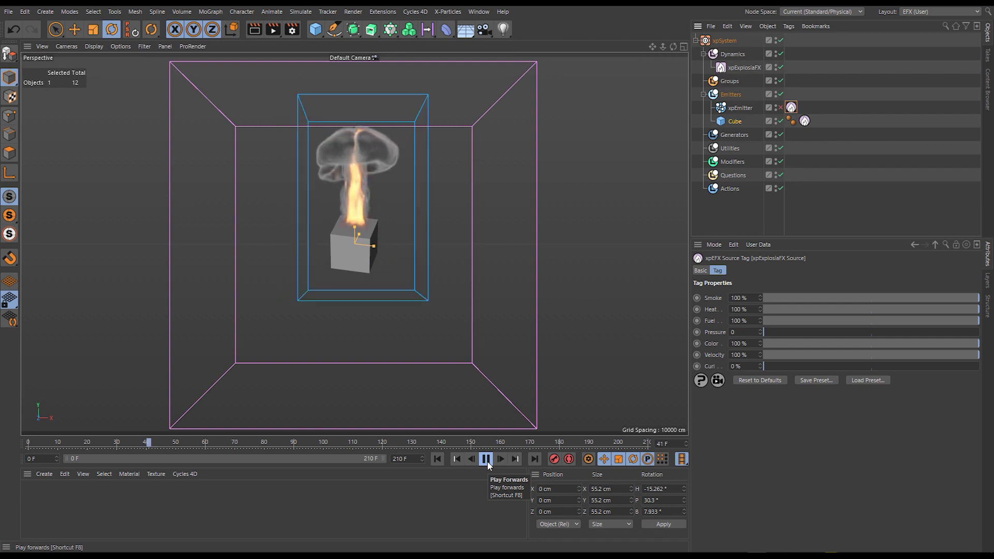
click(806, 122)
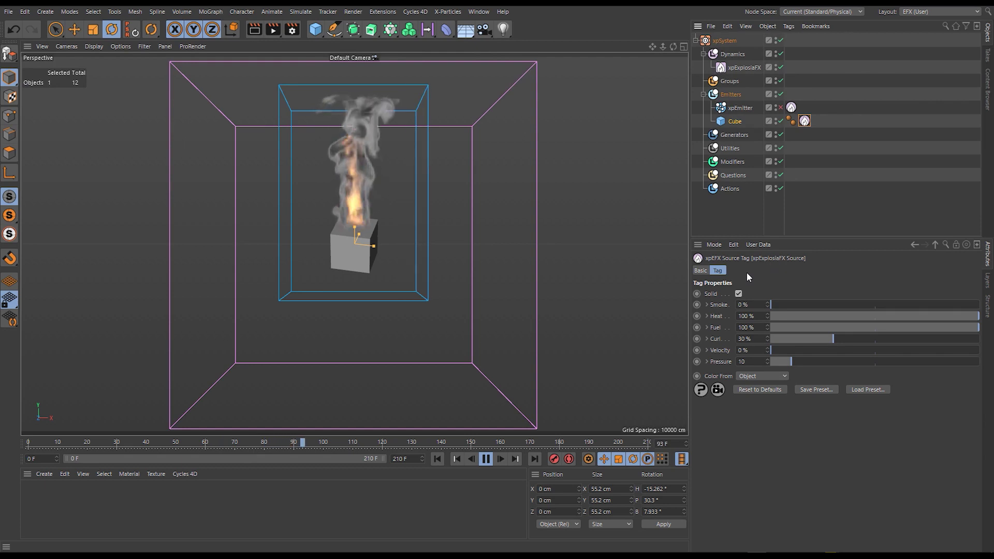
click(487, 460)
- Delete the cube, re-enable xpEmitter and replay its particles from frame 0
click(438, 459)
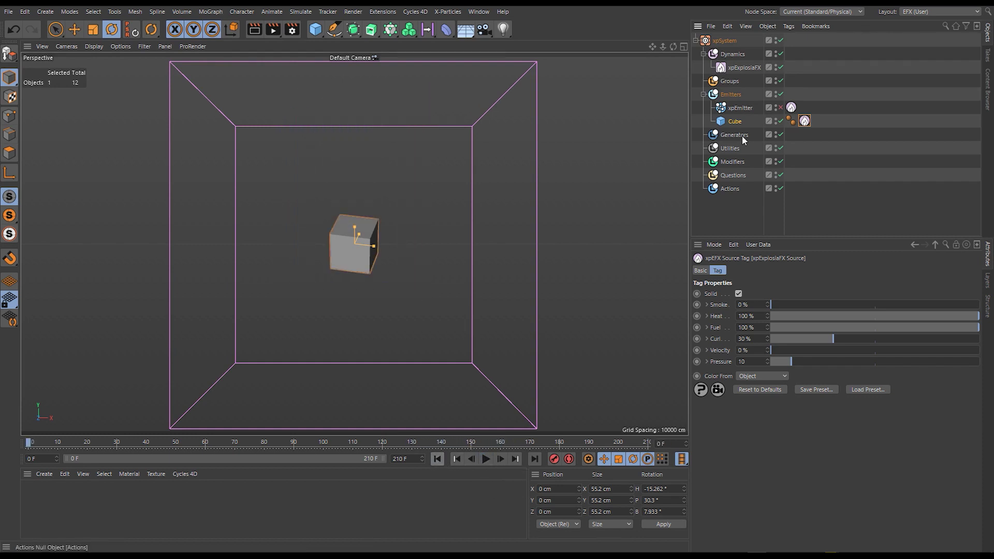
click(737, 121)
key(Delete)
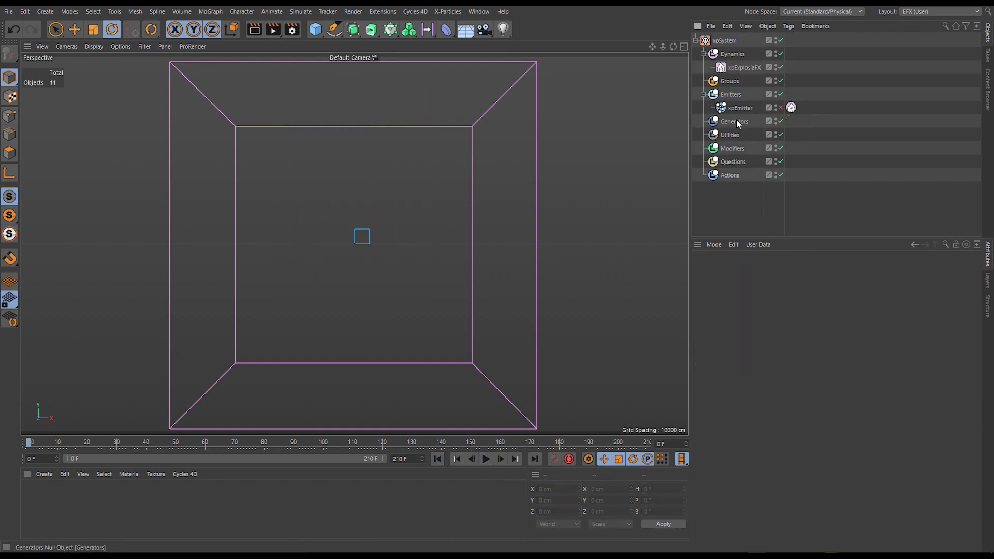
click(781, 107)
click(487, 460)
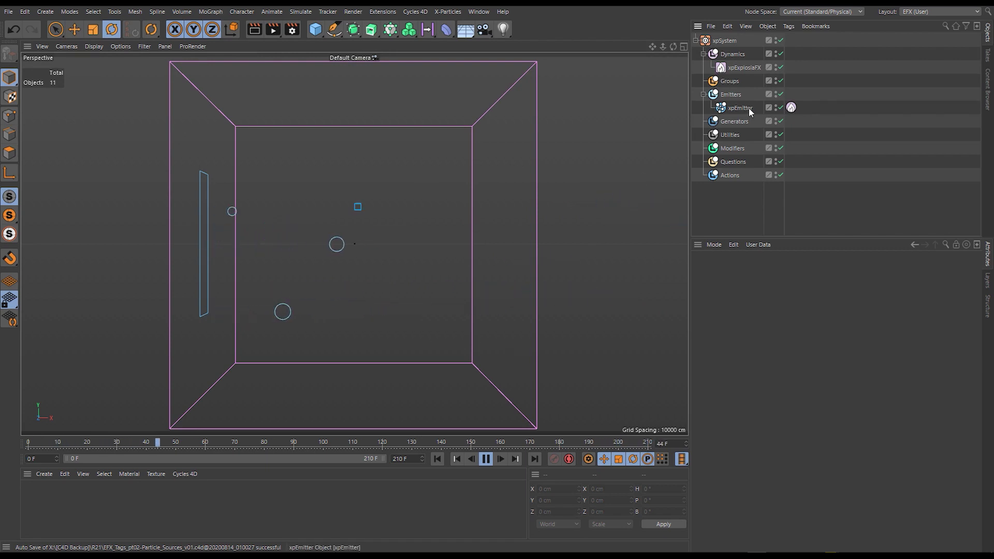
click(792, 107)
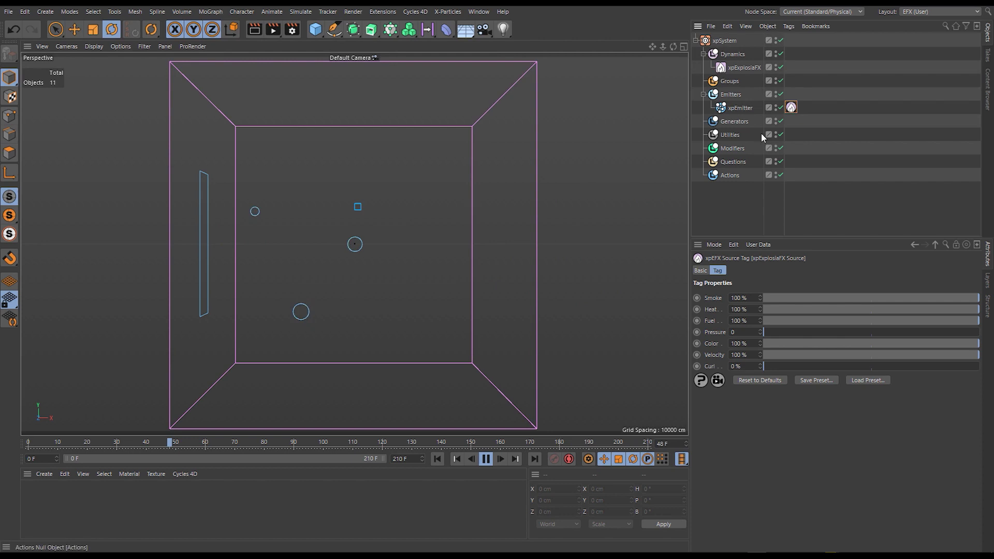
- Set the emitter particles' Physical Data Temperature to 1 and replay from the start
click(741, 107)
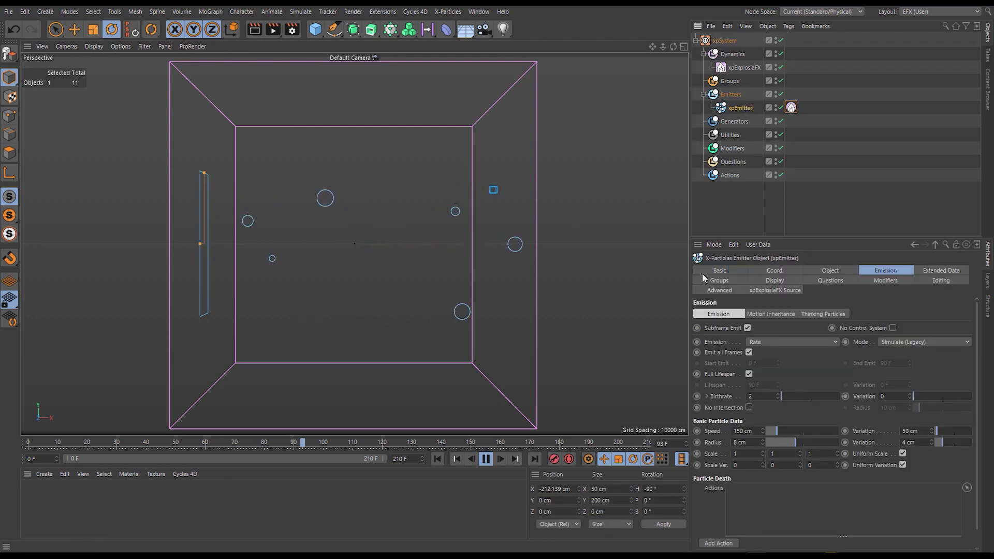
click(939, 270)
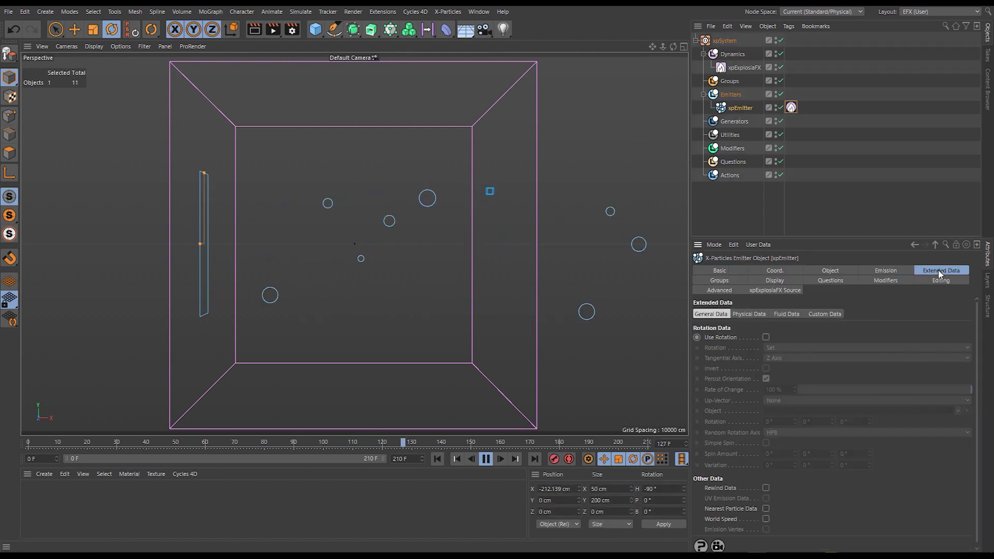
click(756, 314)
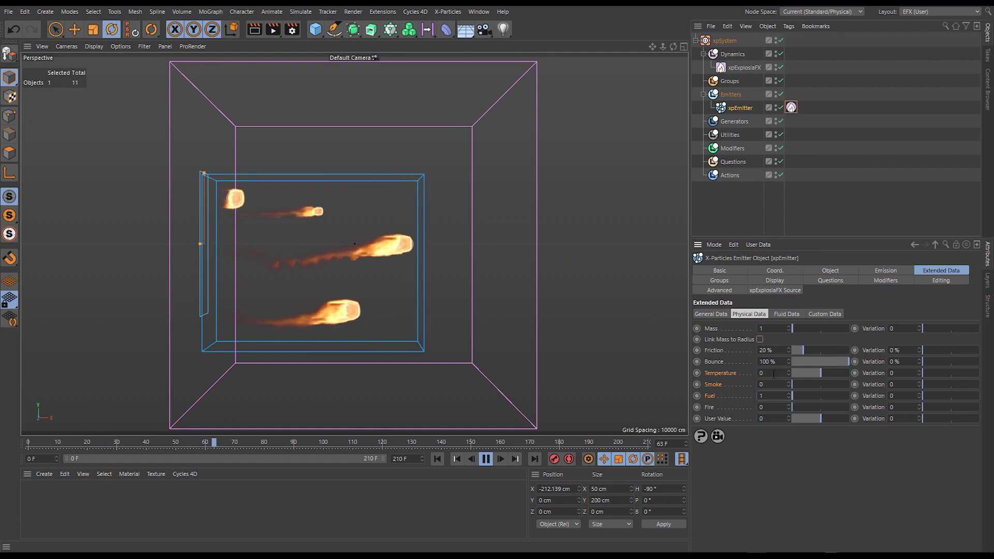
click(769, 373)
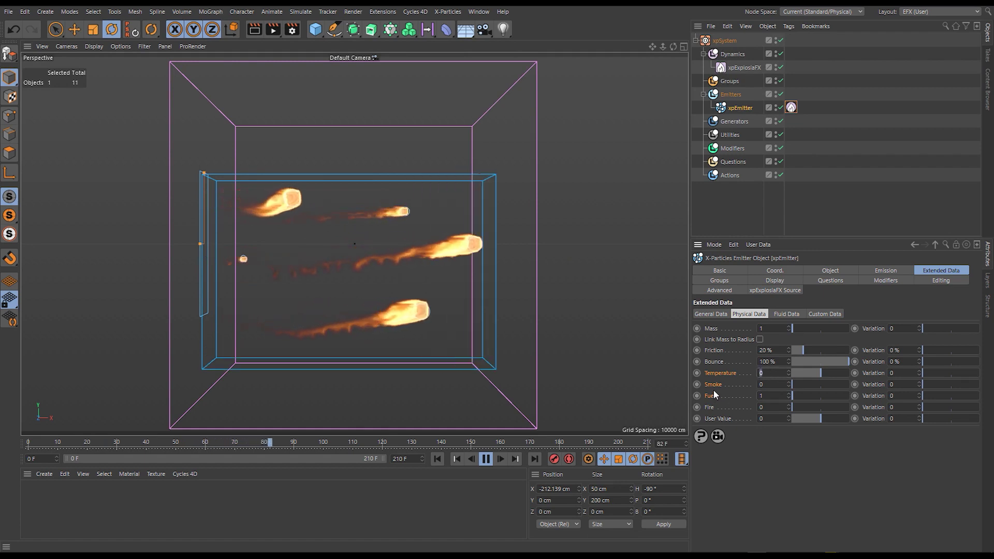
text(1)
key(Return)
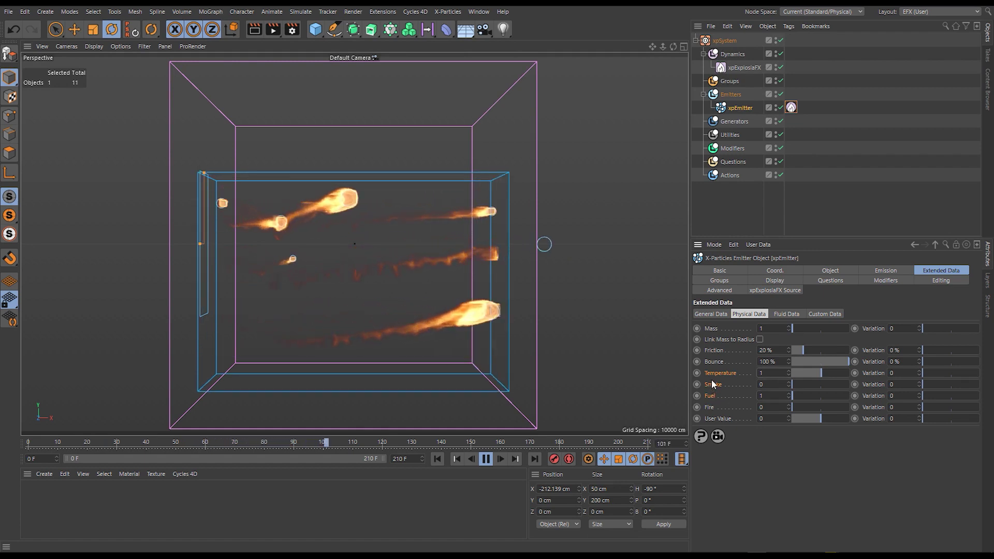
click(441, 462)
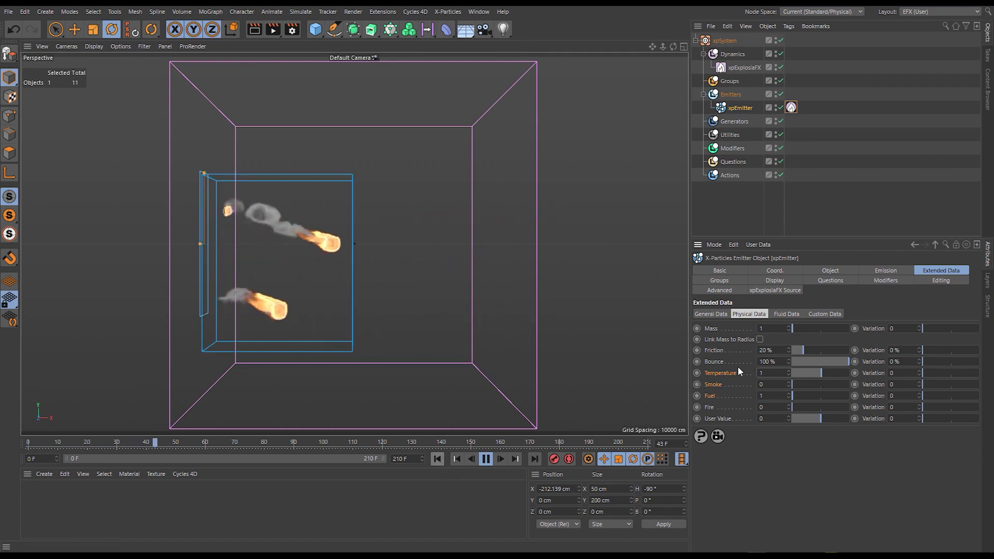
click(713, 393)
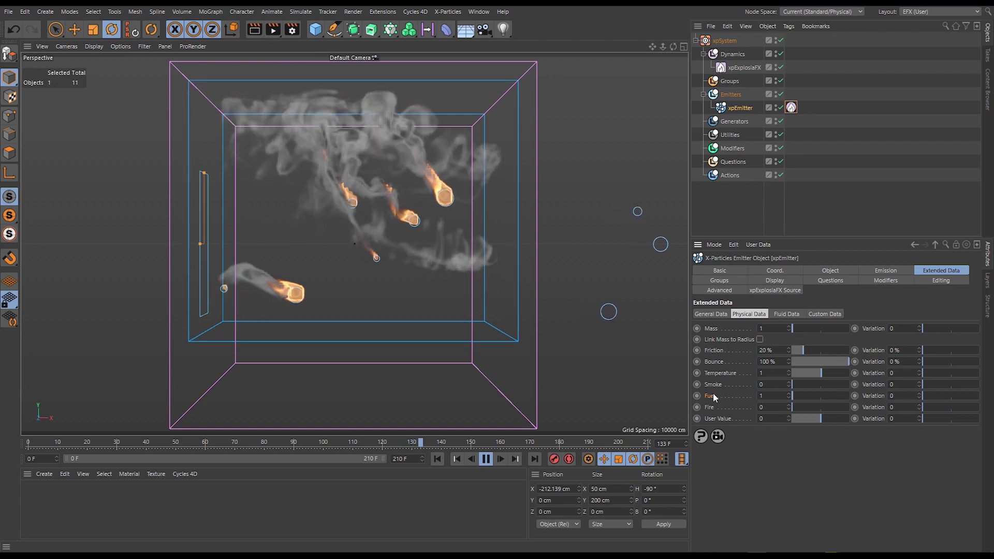
- Set Smoke, Heat and Fuel Buoyancy to 0 in the xpExplosiaFX simulation settings
click(745, 68)
click(800, 270)
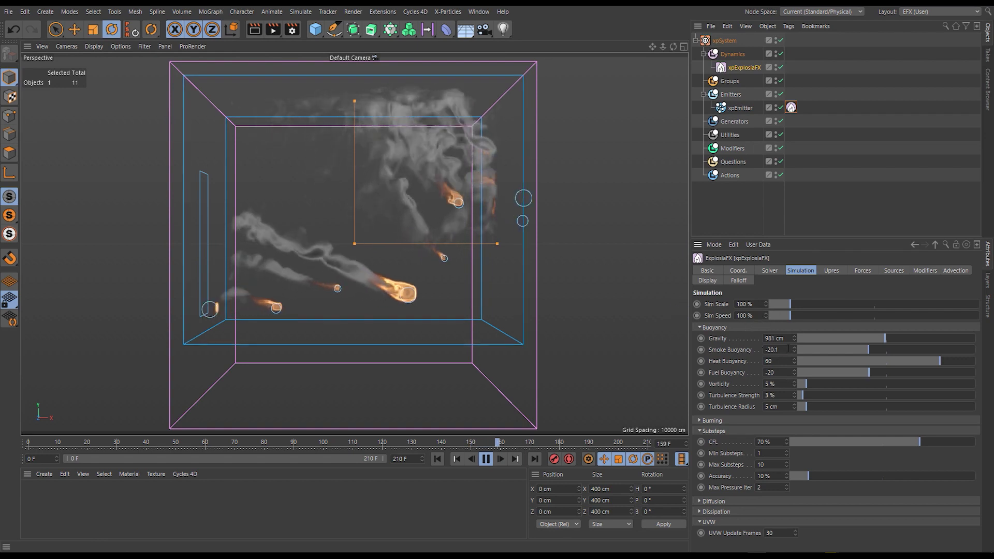
text(0)
key(Tab)
text(0)
key(Tab)
text(0)
key(Return)
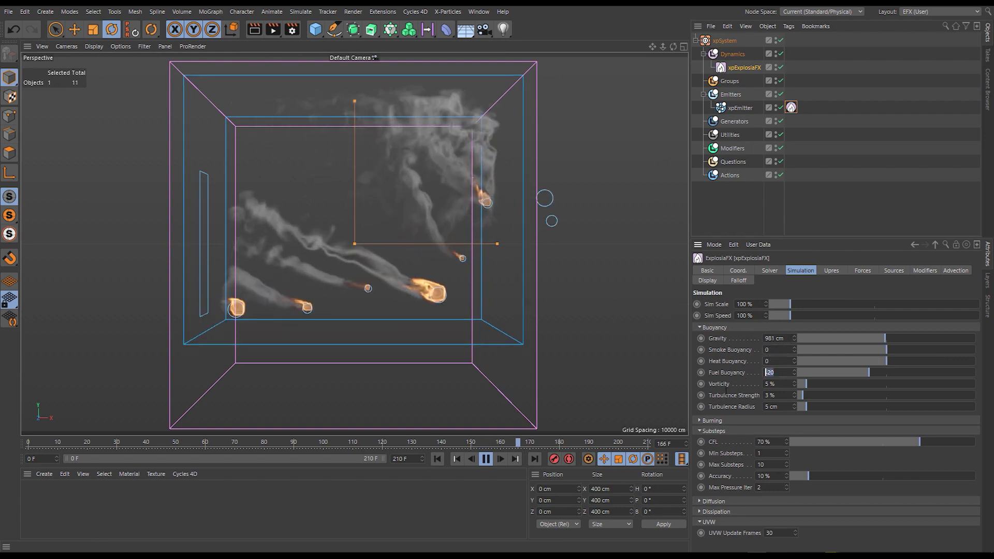
click(460, 460)
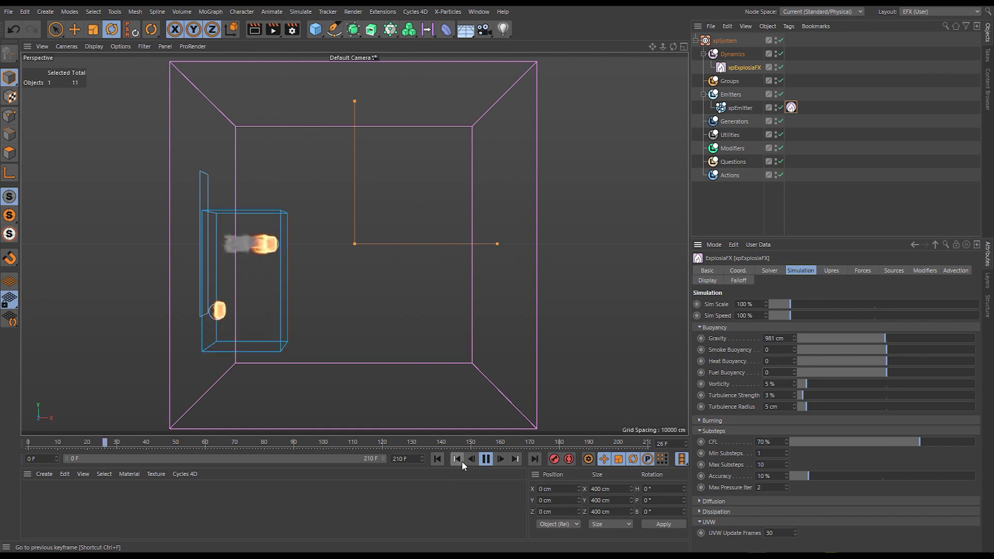
- Give the emitter particles Temperature 0, Smoke 1 and Fuel 0, then replay
click(730, 107)
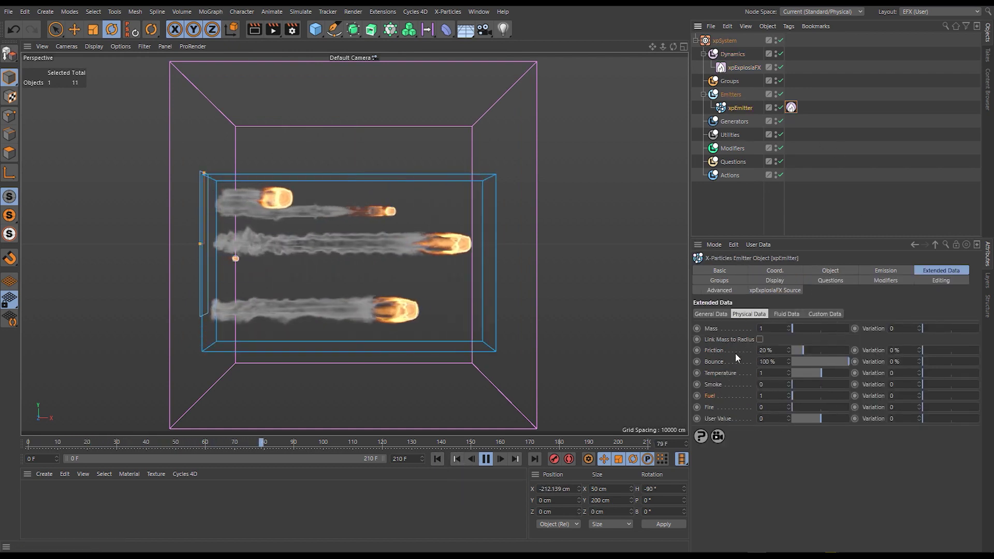
click(766, 373)
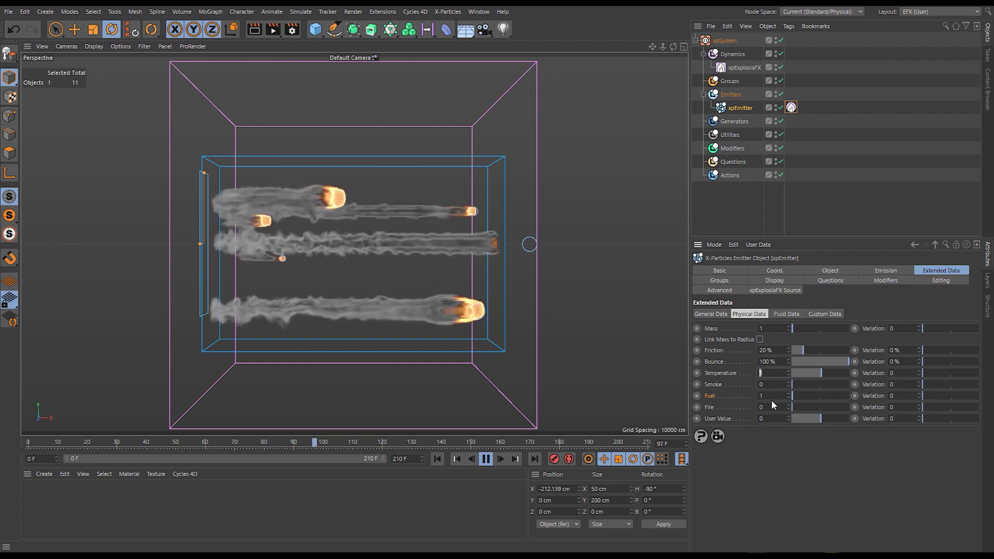
text(0)
key(Tab)
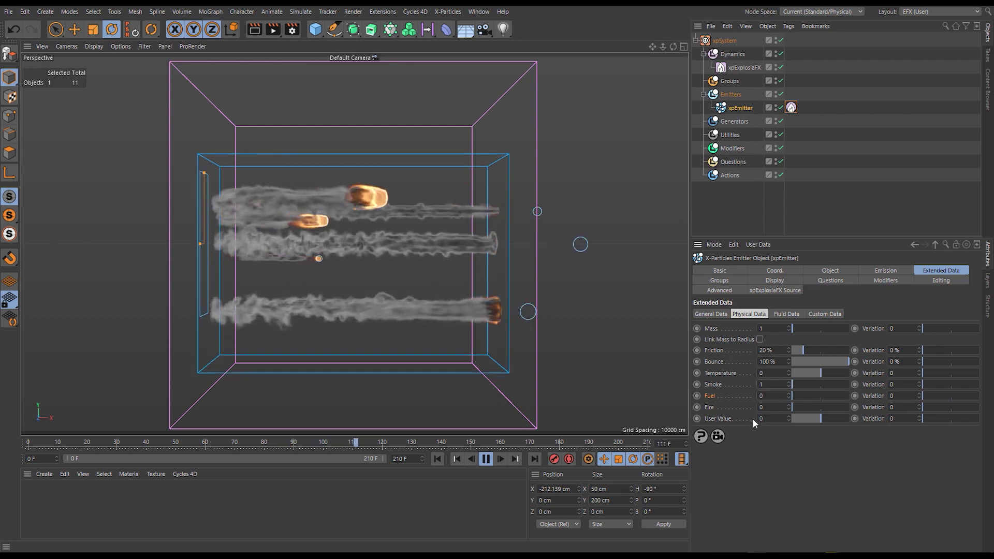
click(438, 459)
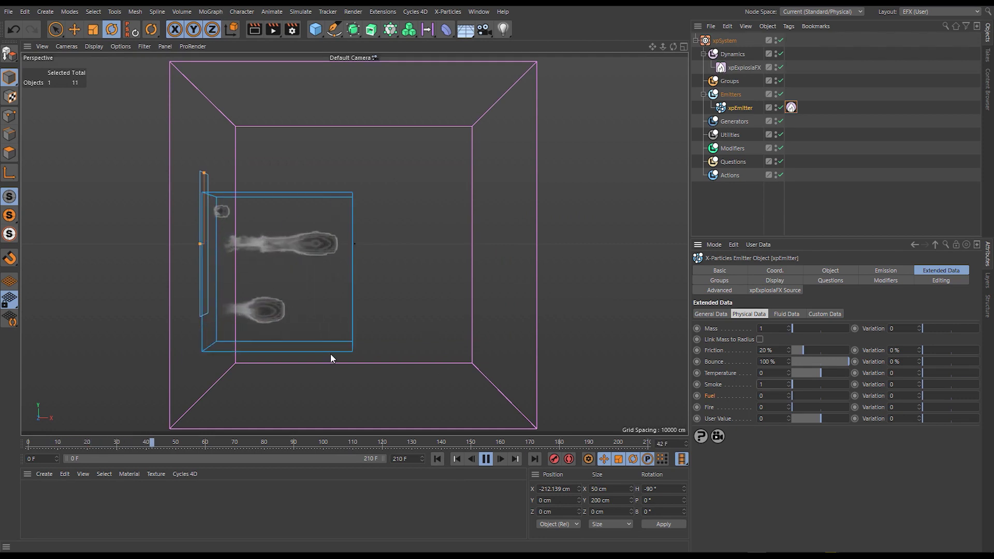
- Lower the emitter source tag's Smoke step by step to 14%, 5%, then 1%, replaying each time
click(792, 107)
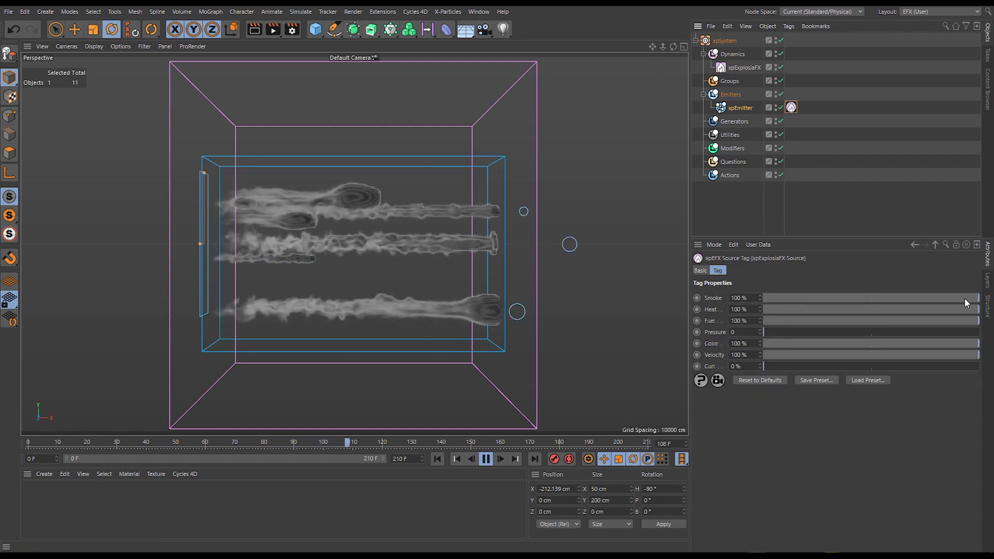
drag(923, 304, 946, 298)
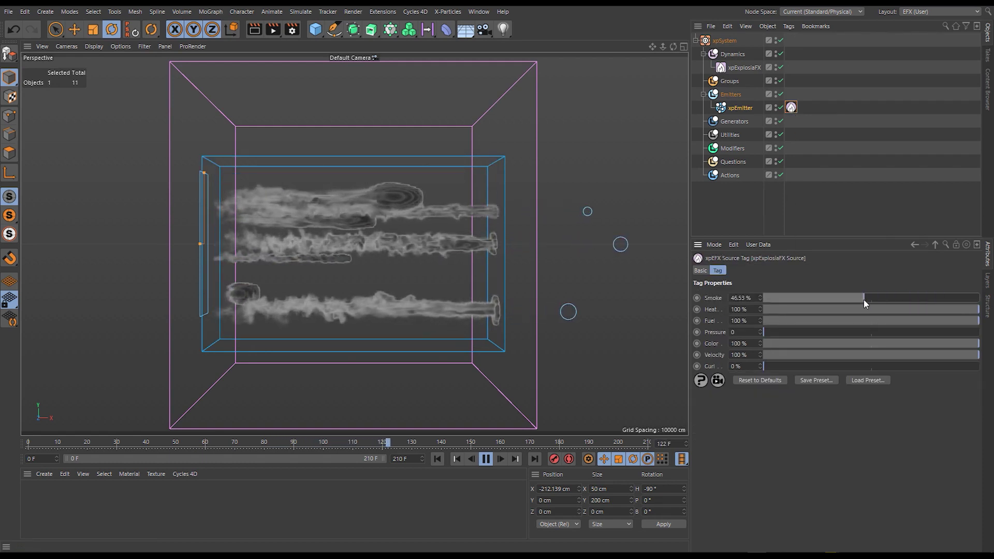
drag(864, 300, 795, 299)
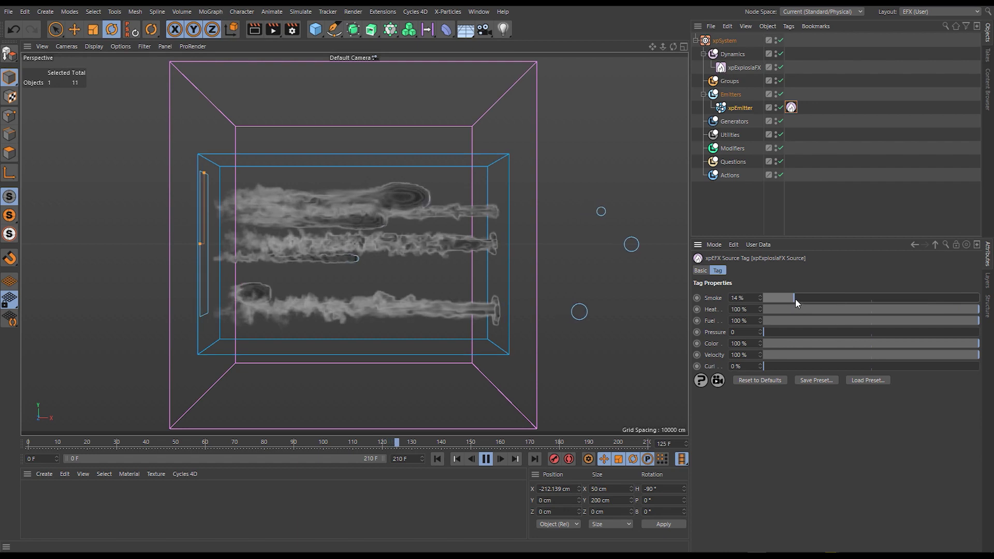
click(438, 459)
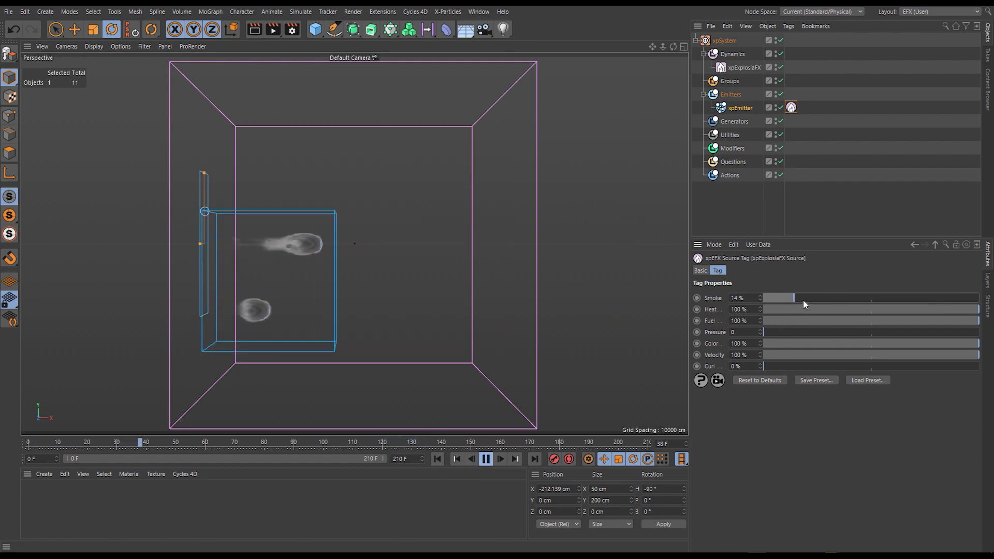
drag(803, 300, 777, 296)
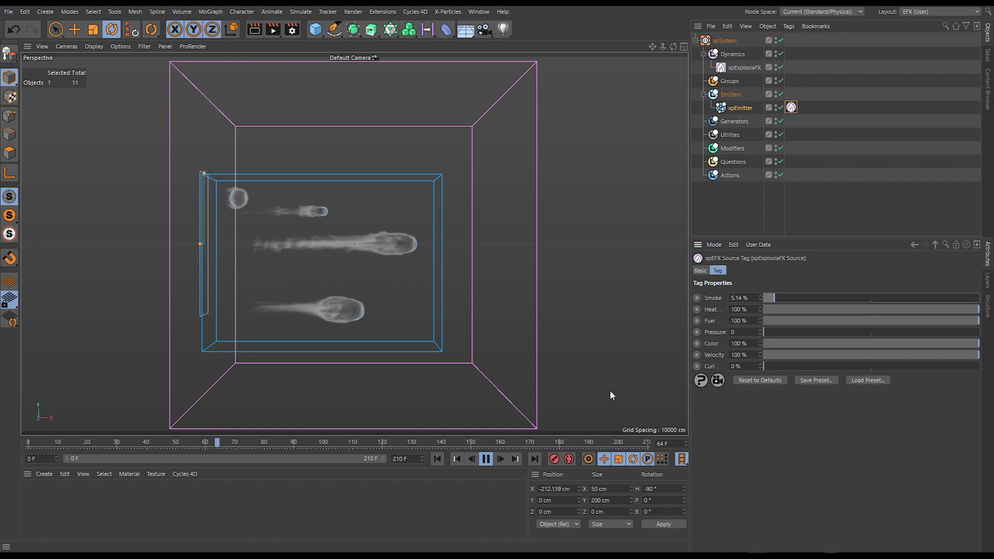
click(437, 459)
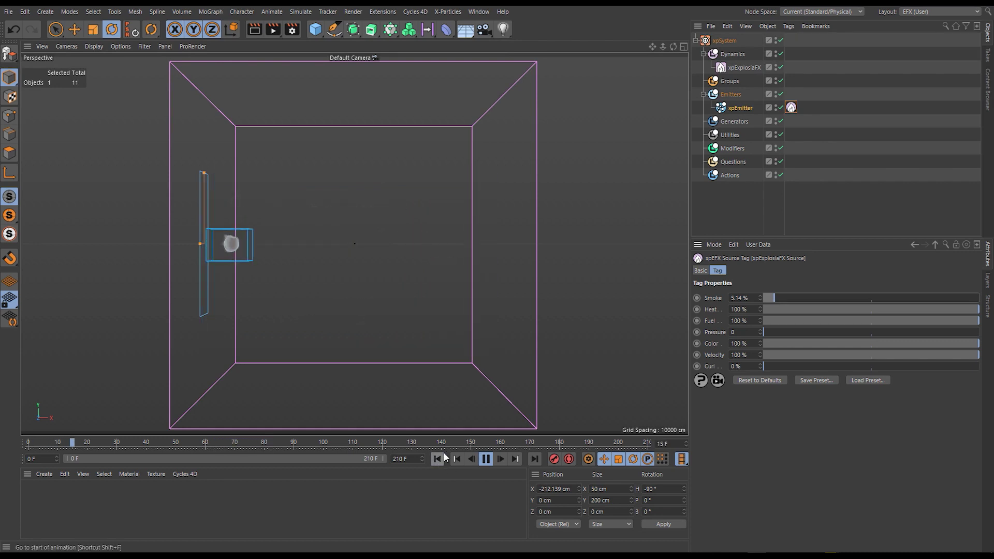
click(746, 299)
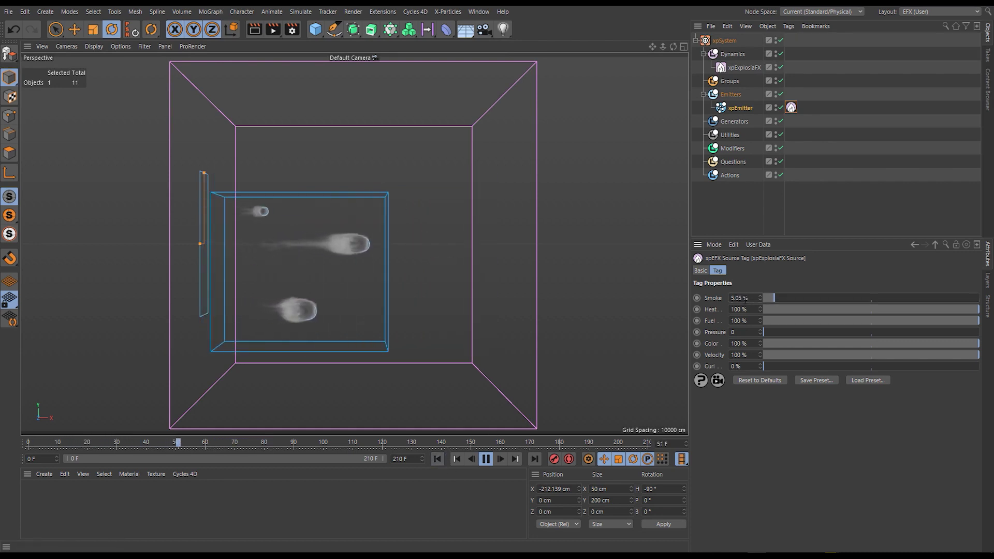
text(1)
key(Return)
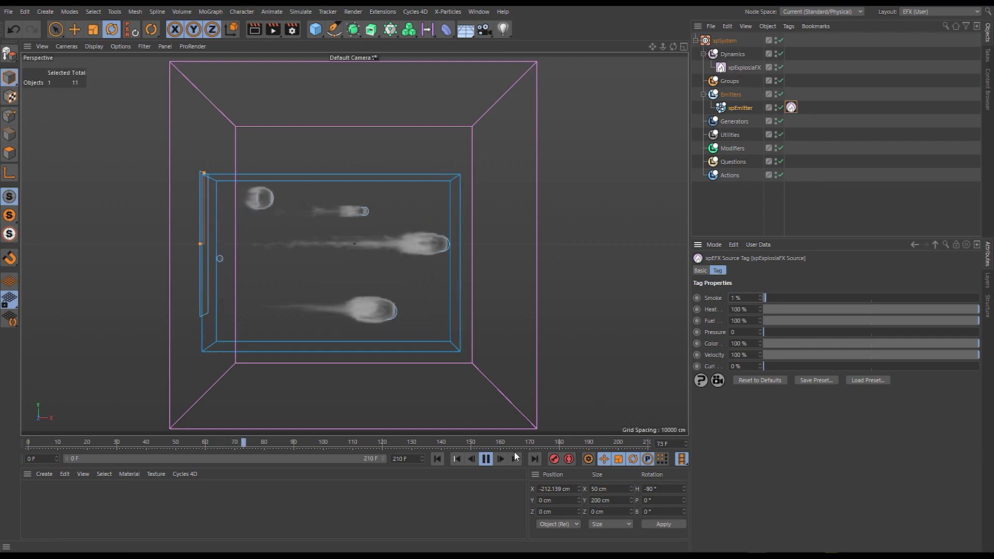
click(437, 458)
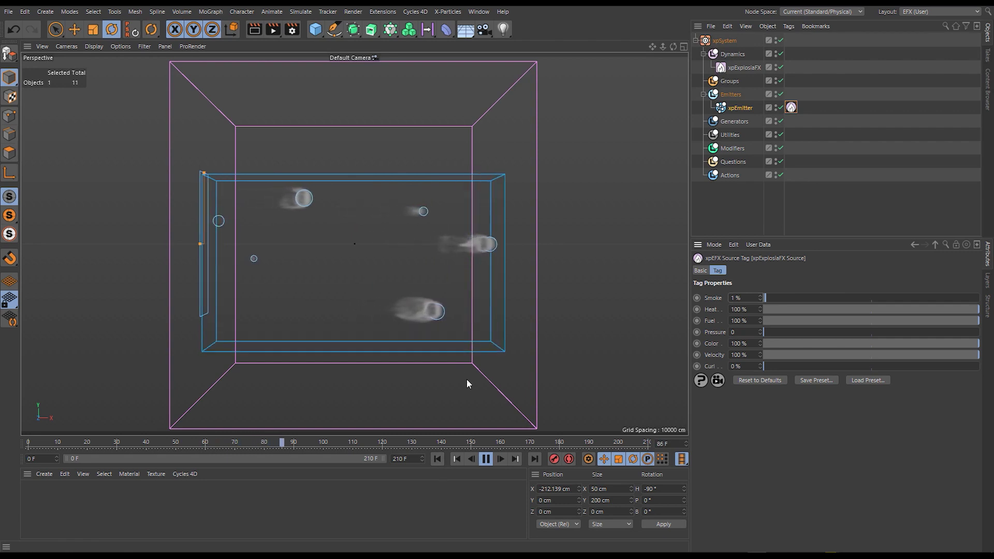
- Restore Smoke to 100% and try Pressure around 43 before setting it back to 0
drag(817, 298, 980, 297)
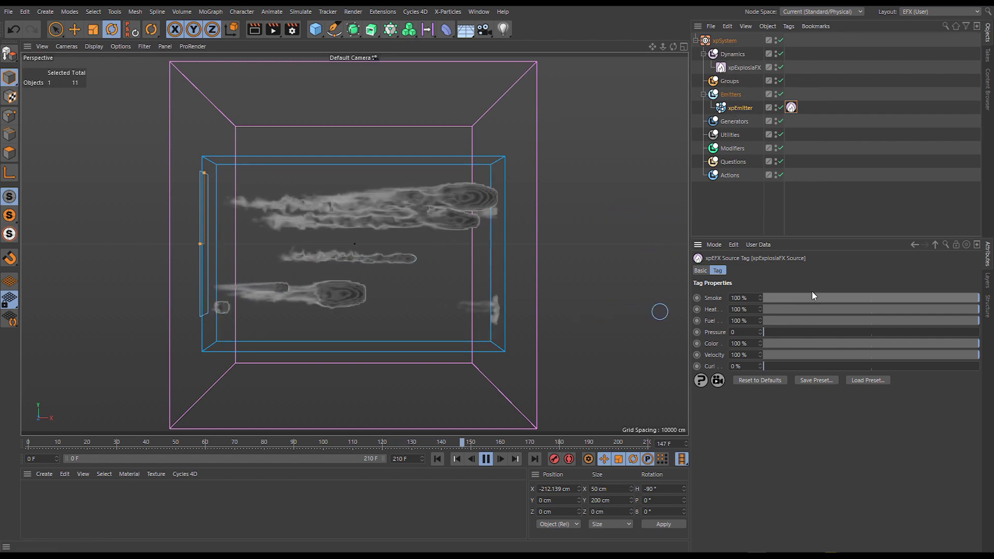
drag(775, 332, 853, 332)
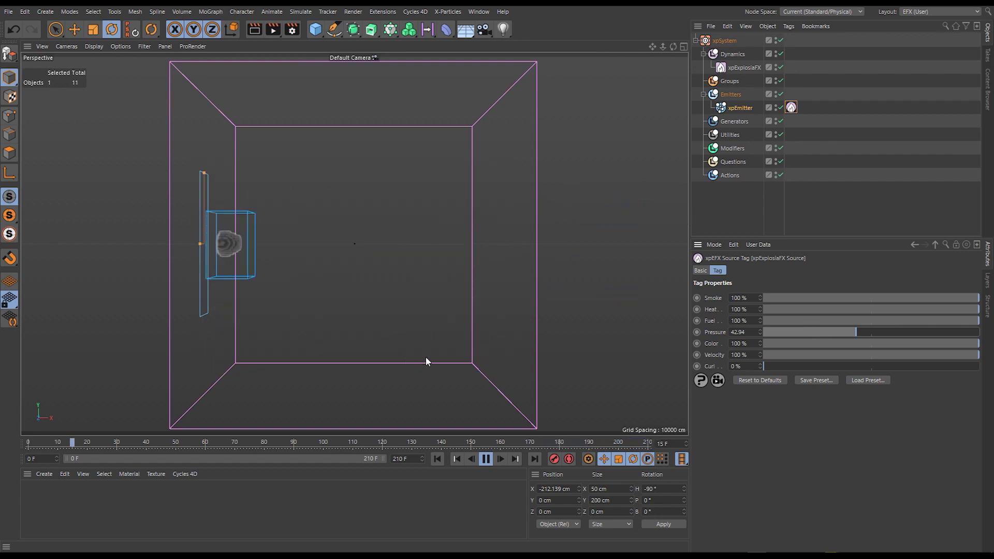
drag(800, 330, 713, 338)
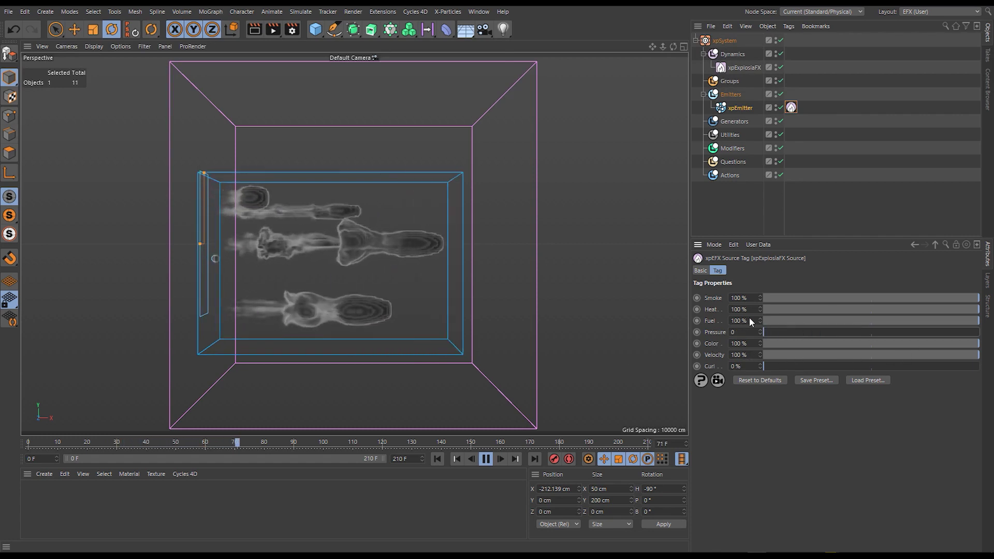
- Set source Velocity to 0%, check emitter Temperature 1 and Fuel 1, and rewind
drag(862, 355, 607, 387)
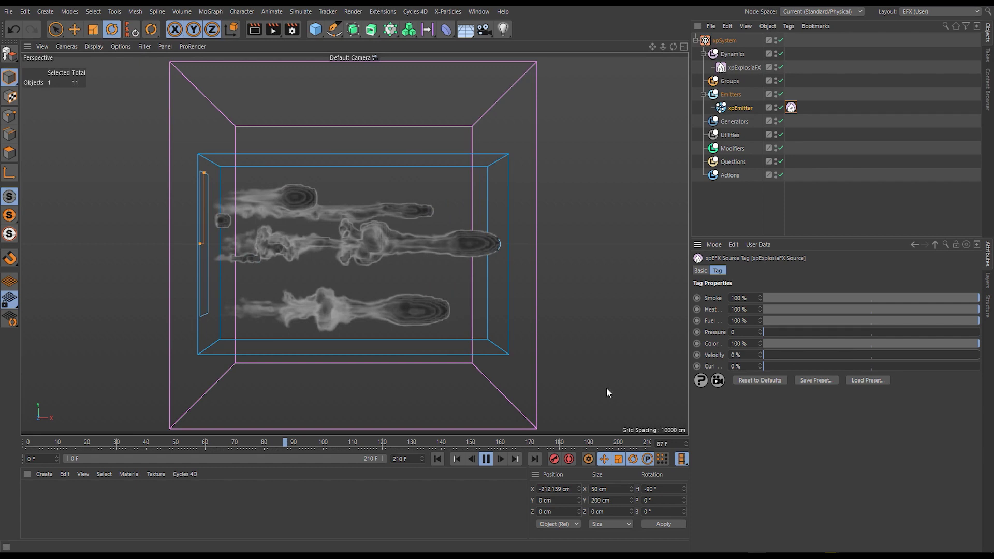
key(F8)
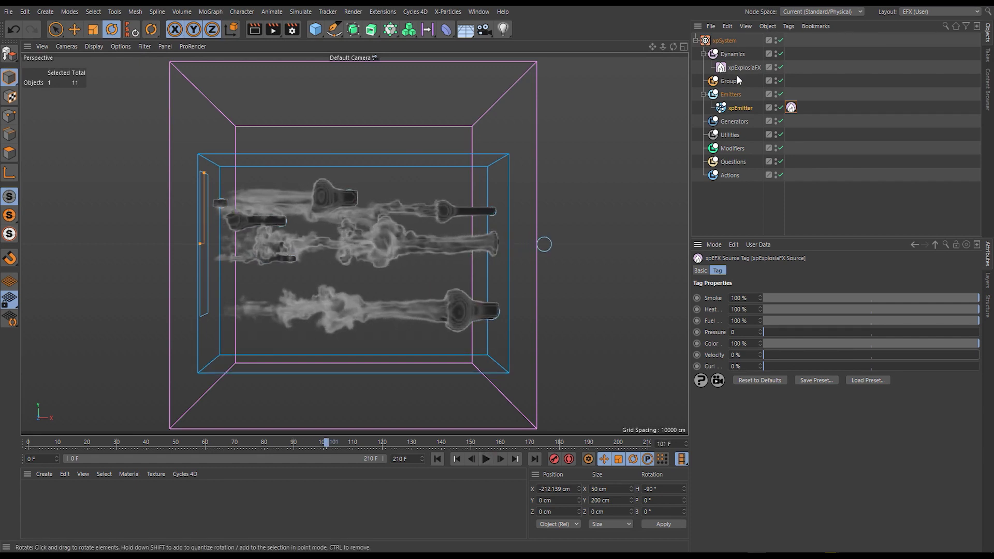
click(745, 68)
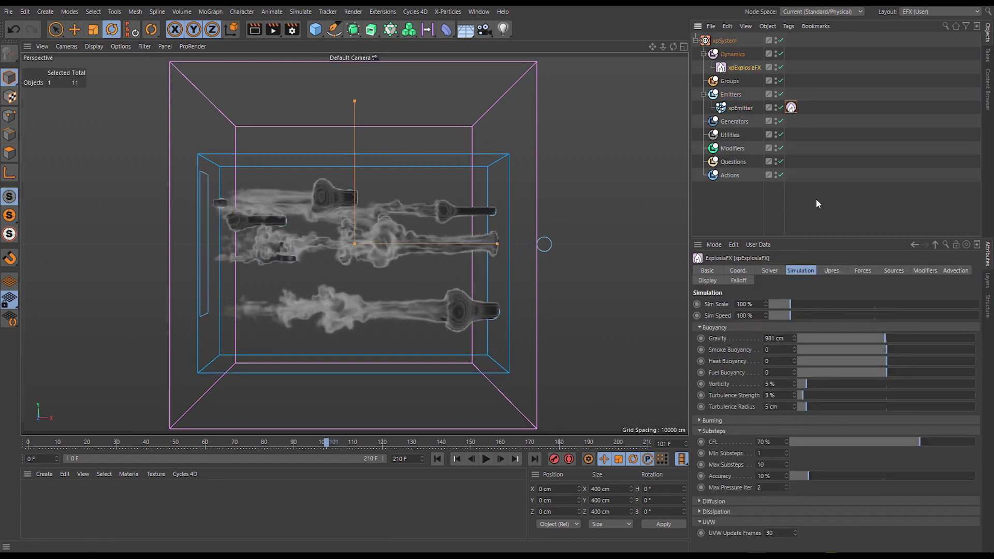
click(739, 109)
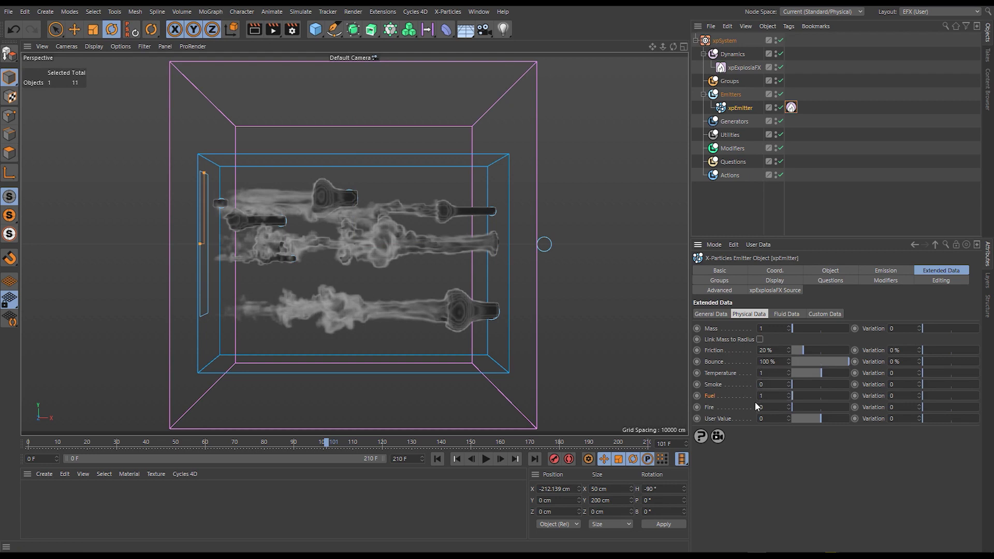
click(438, 460)
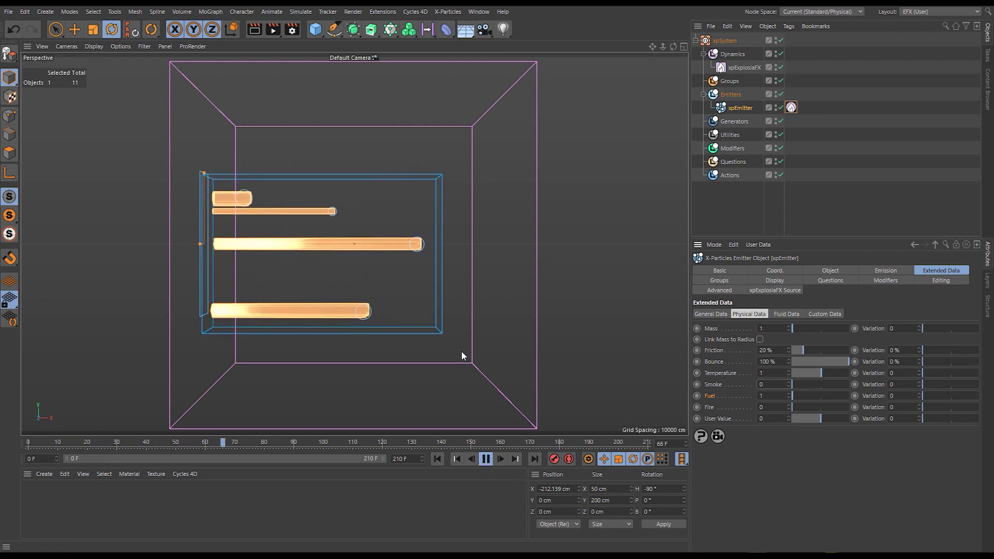
click(791, 108)
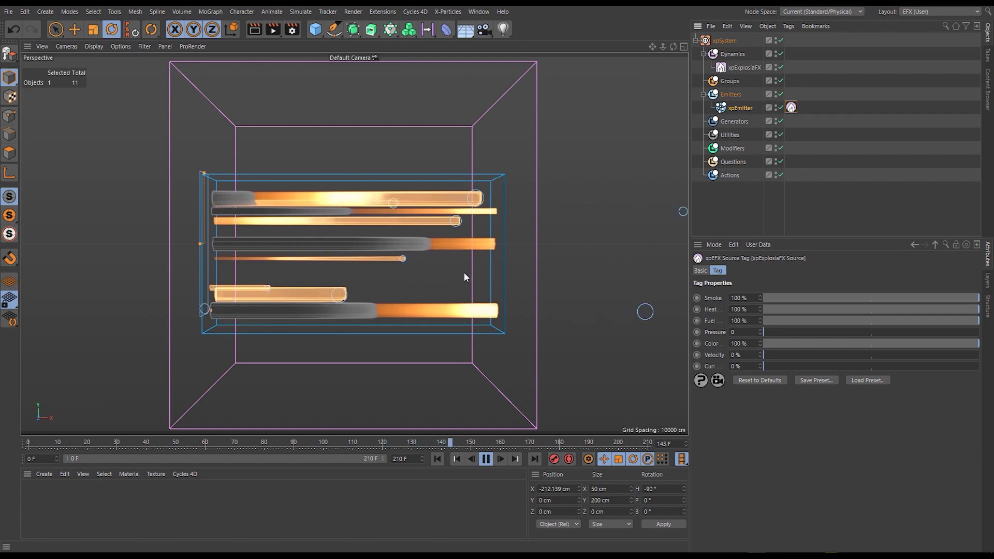
- Nudge the source Velocity to about 19%, then raise it to 100% and replay from frame 0
drag(792, 357, 806, 355)
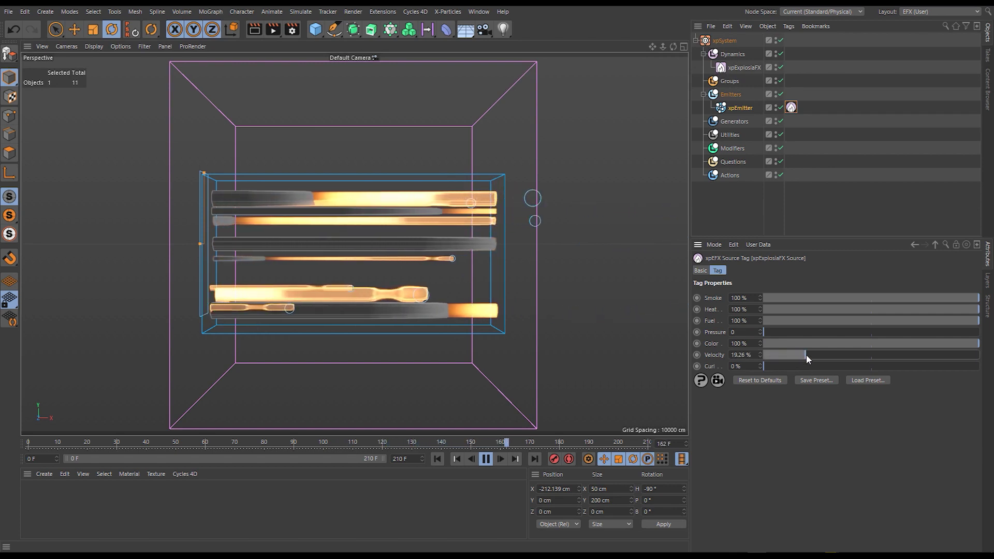
click(439, 459)
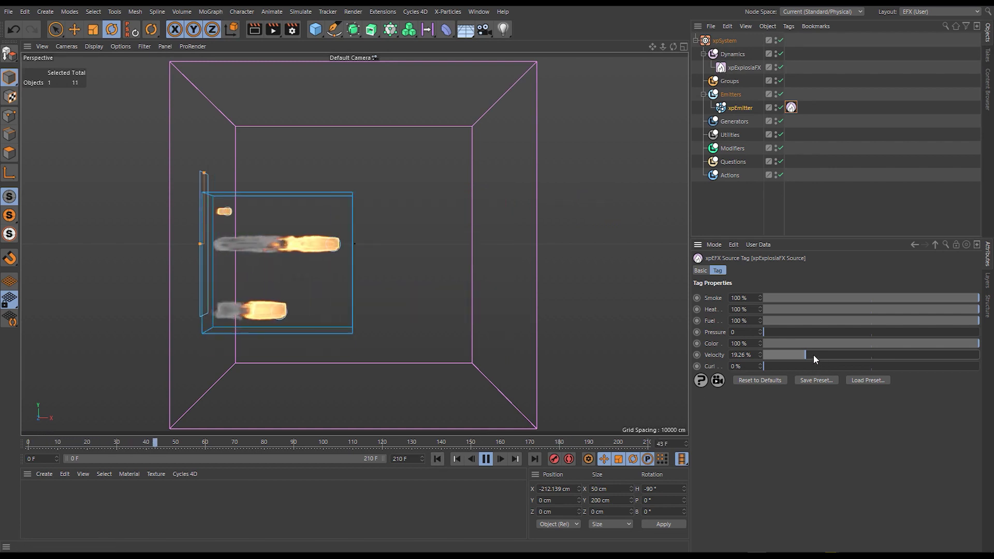
drag(813, 356, 980, 355)
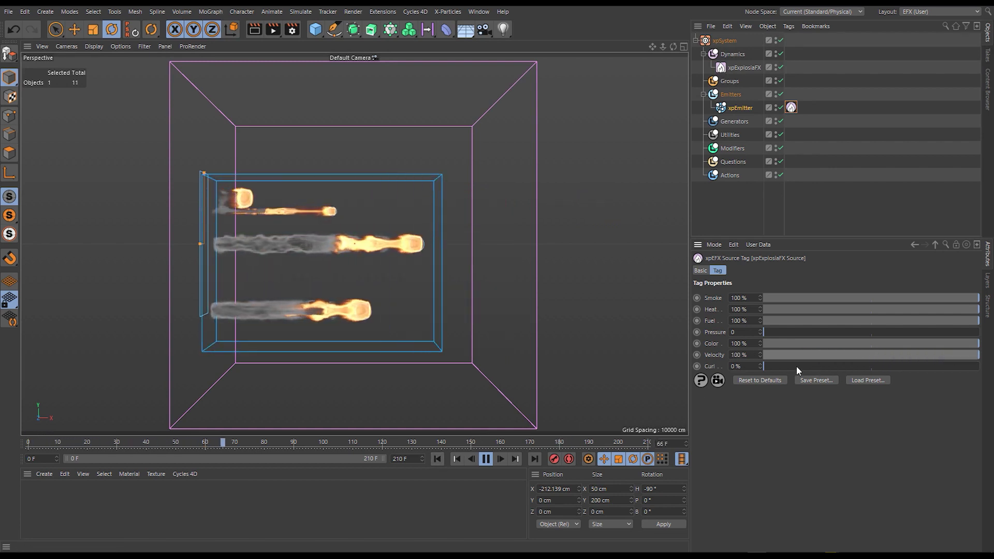
click(438, 459)
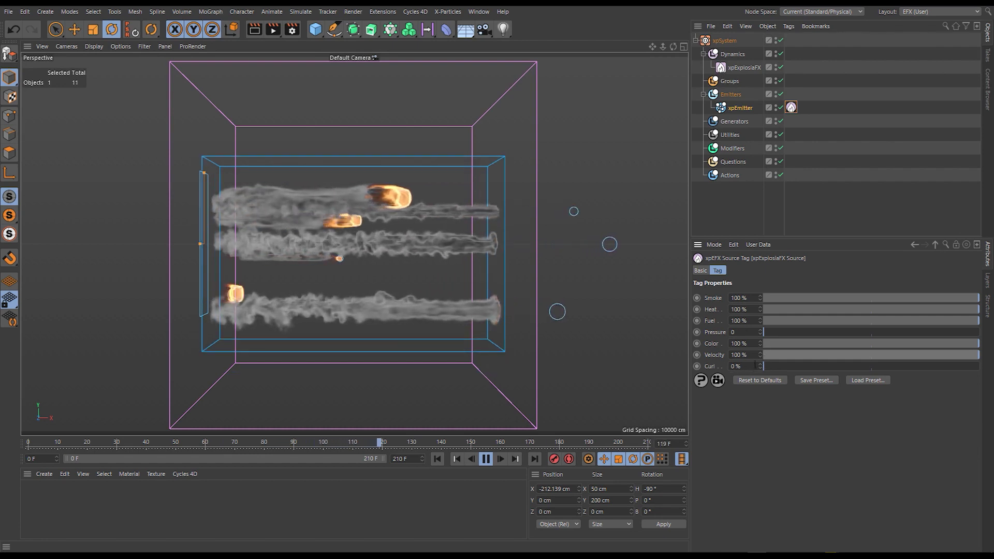
double_click(735, 366)
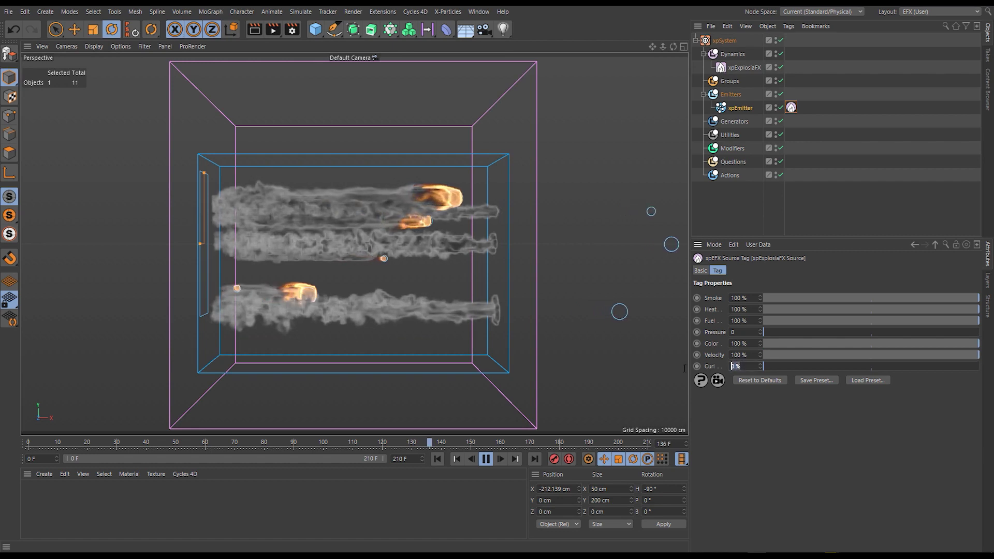
click(437, 459)
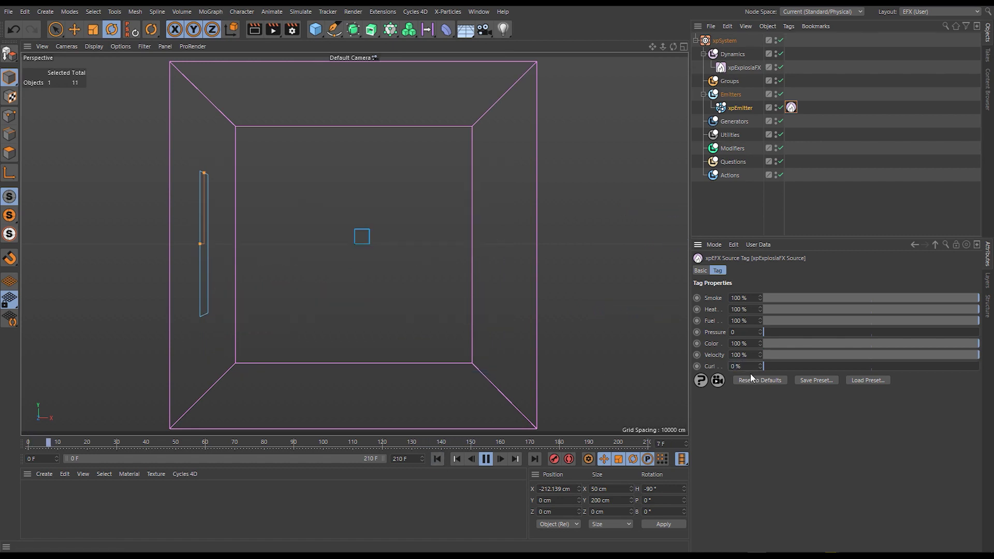
click(437, 459)
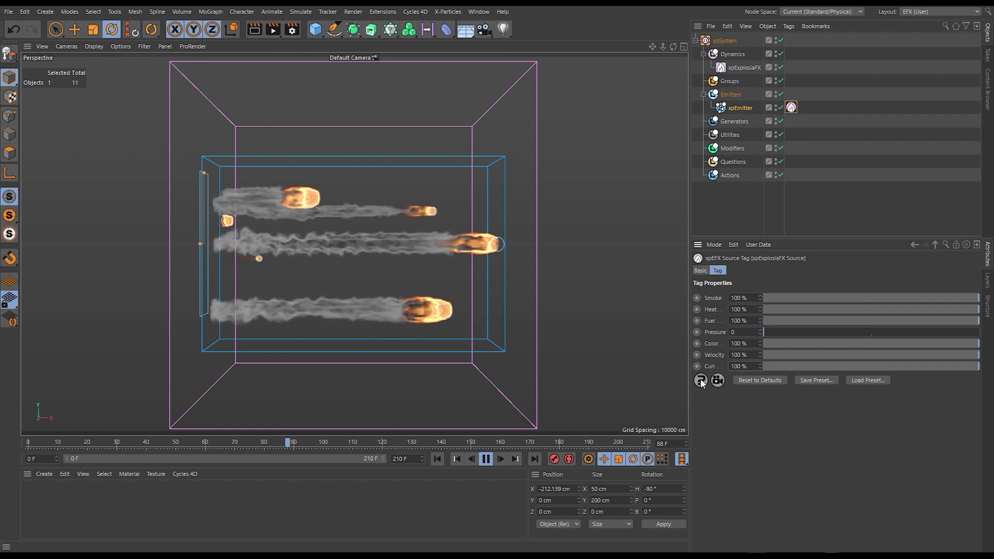
double_click(745, 366)
text(500)
key(Return)
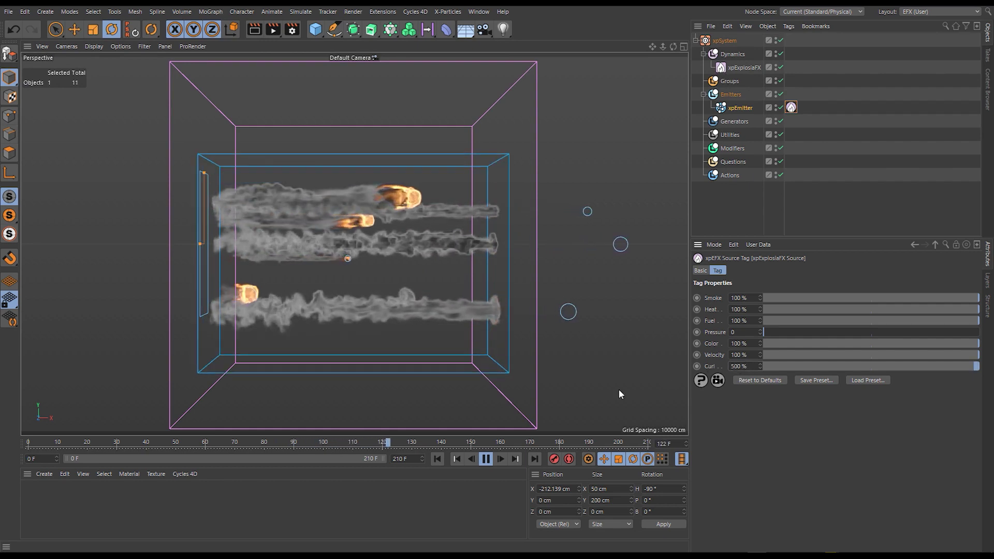
click(437, 458)
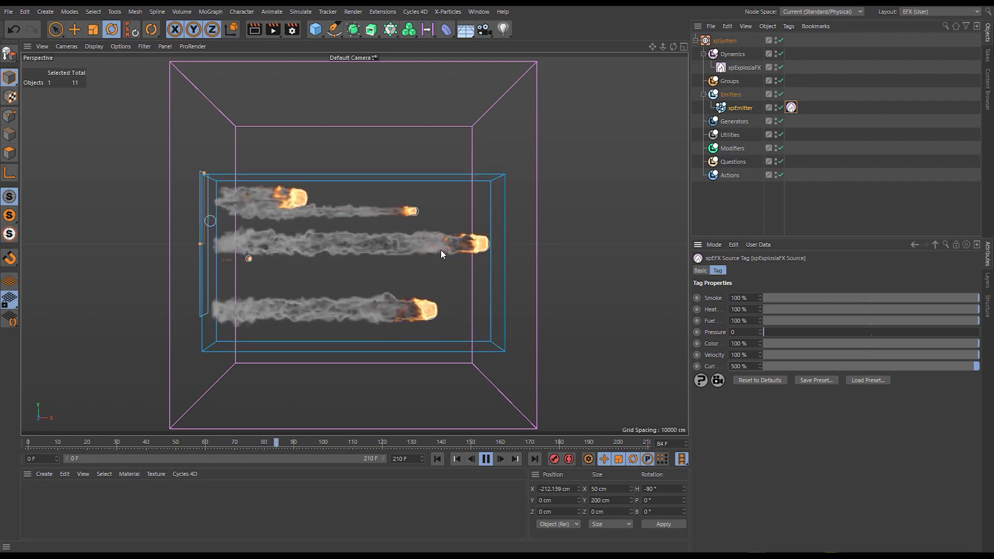
- Show xpExplosiaFX's Solver settings and restart the simulation from frame 0
click(753, 65)
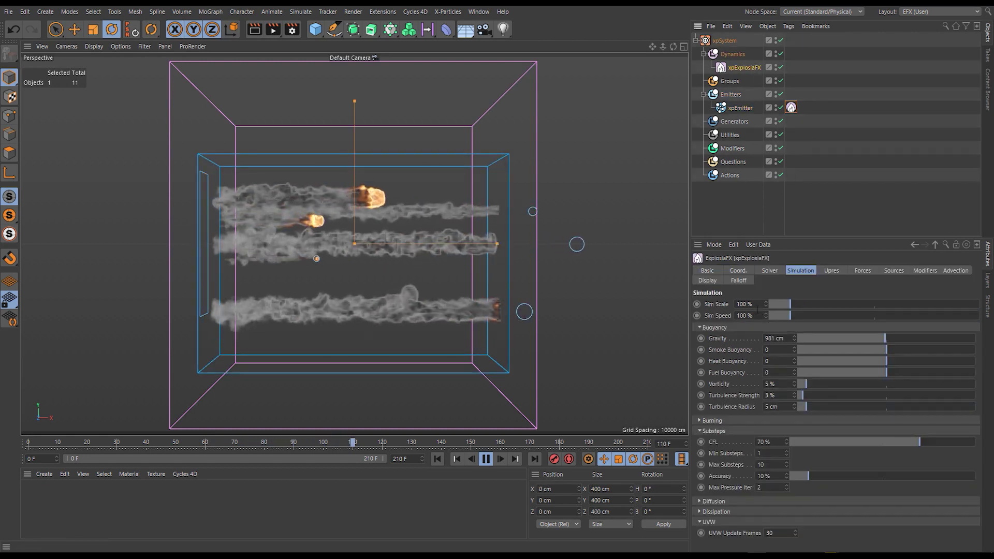
click(770, 272)
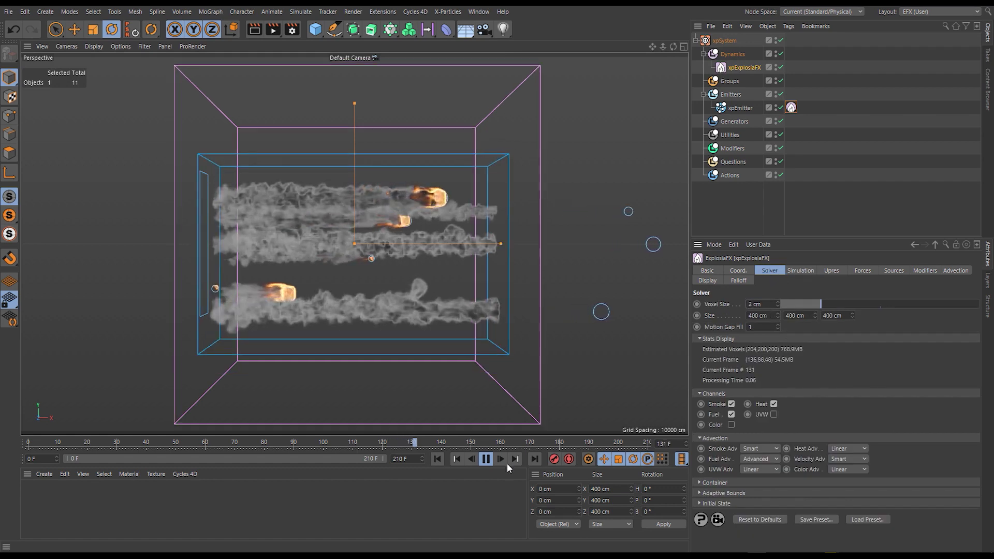
click(438, 459)
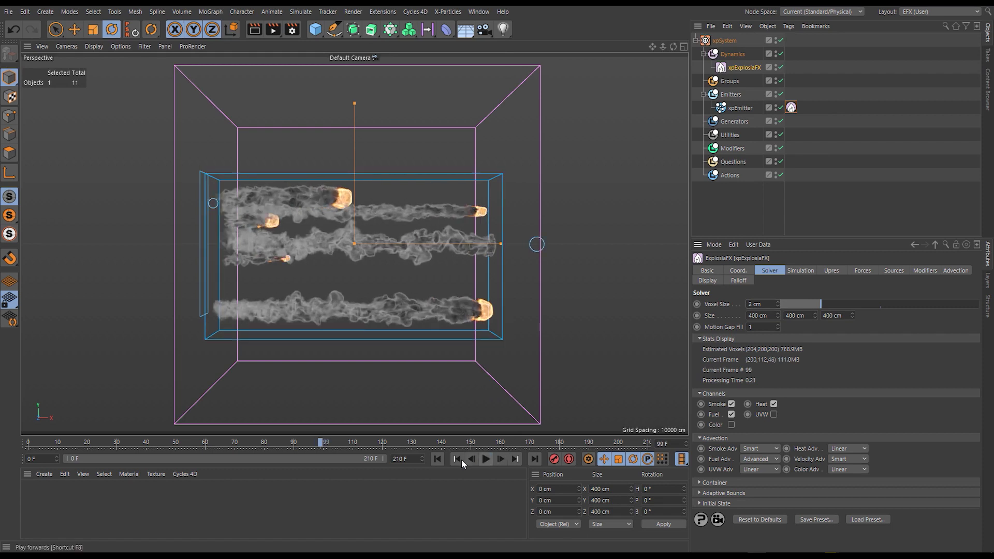
- Rewind to frame 0 and duplicate xpEmitter as xpEmitter.1
click(439, 460)
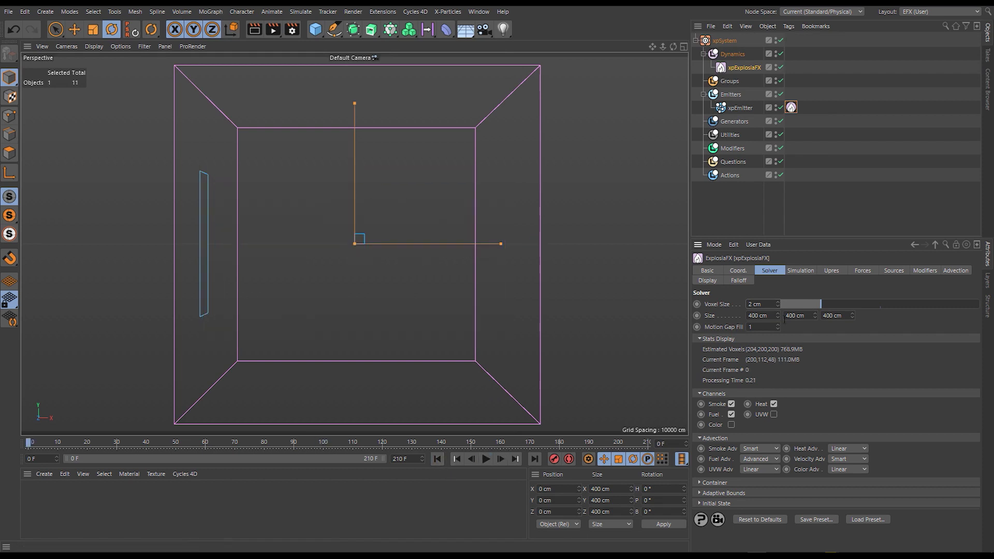
scroll(759, 304, up, 1)
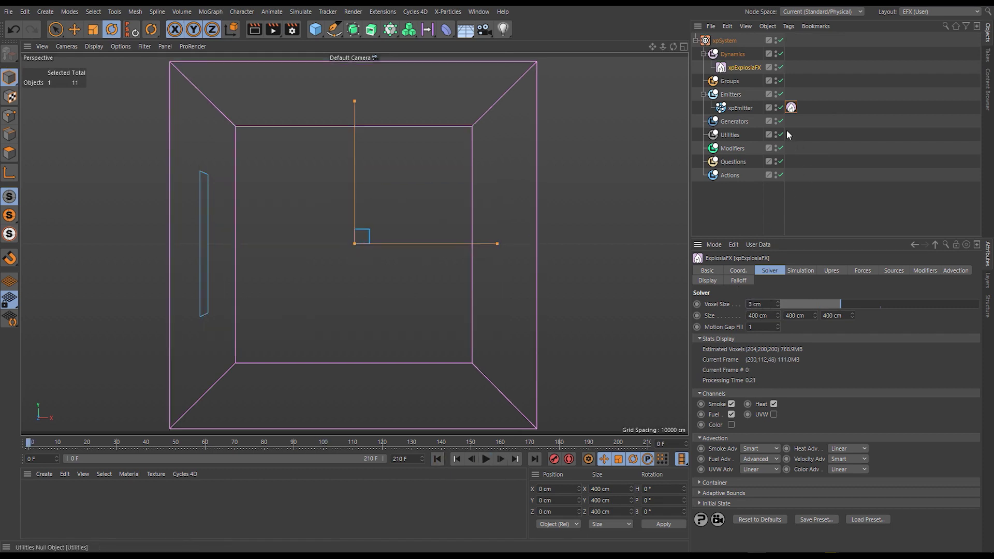
click(738, 107)
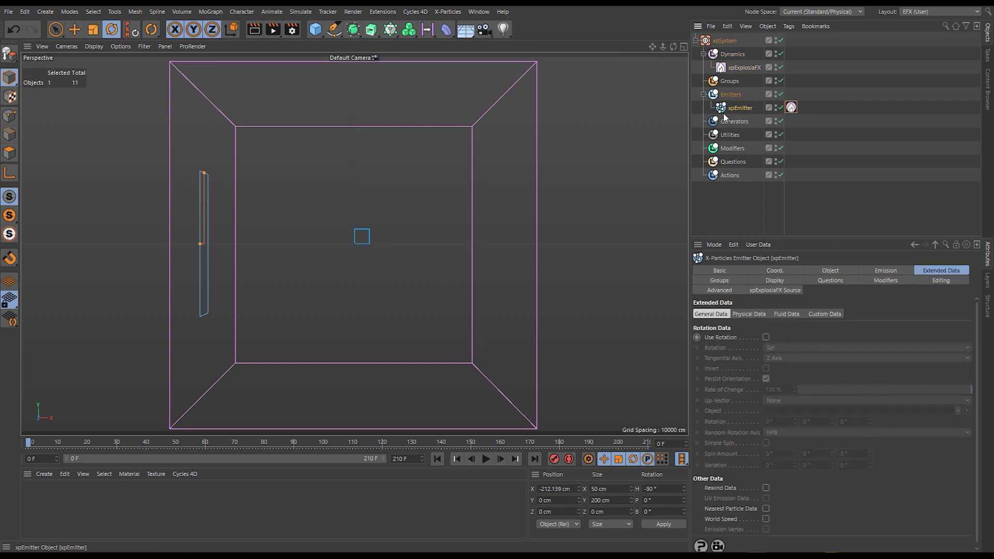
ctrl+drag(746, 113, 746, 116)
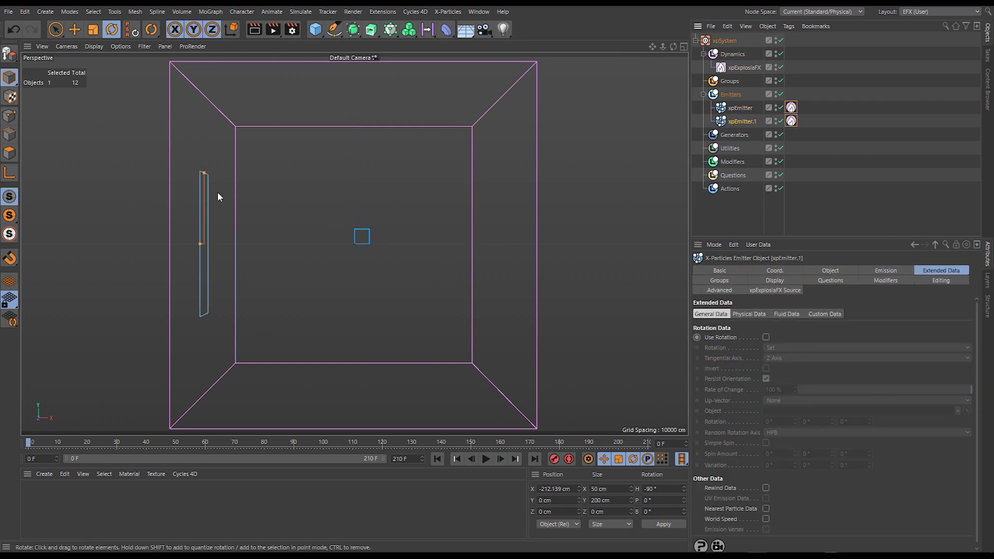
- Rotate xpEmitter.1 90° to face upward and place it near the container floor
key(r)
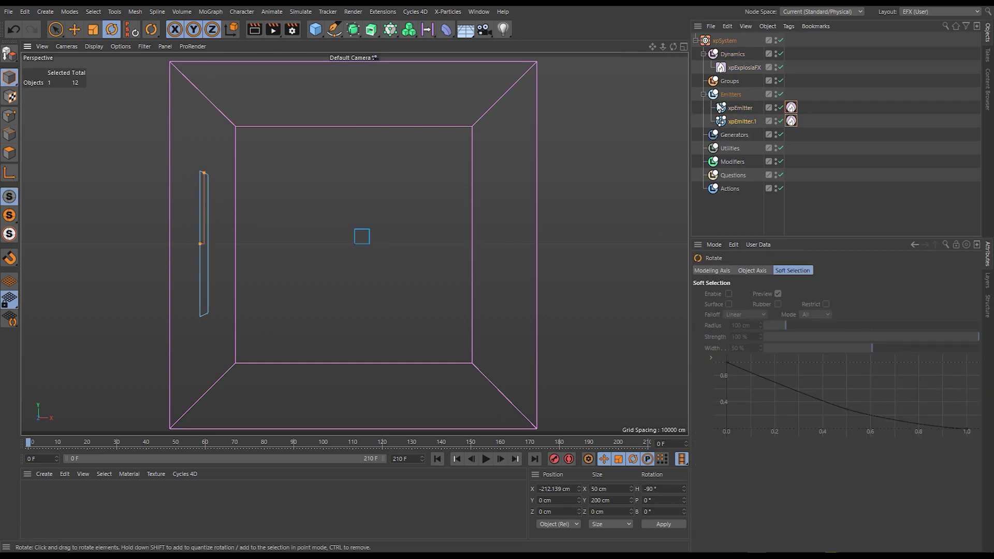
click(738, 120)
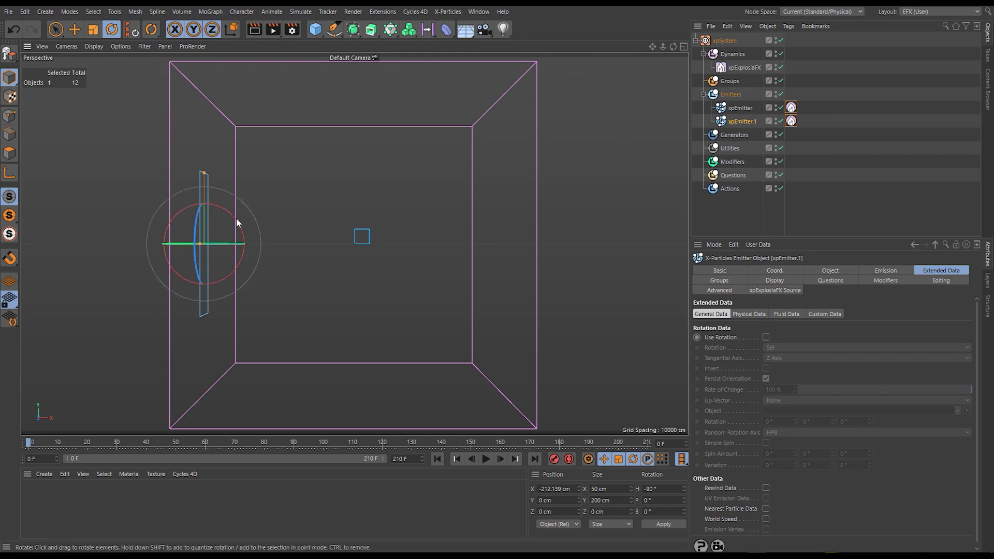
drag(236, 219, 318, 295)
key(e)
click(751, 123)
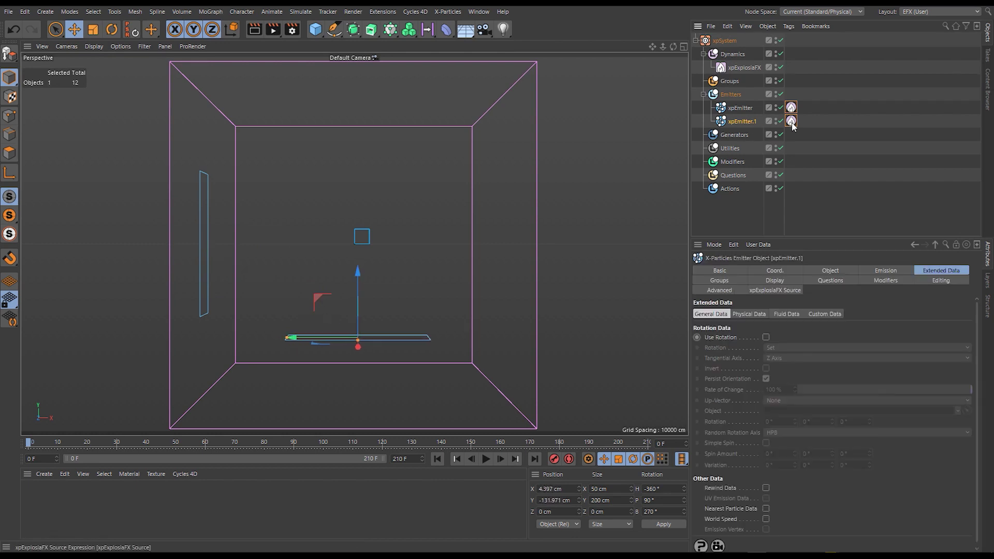
- Zero Smoke, Heat, Fuel and Curl in xpEmitter.1's source tag, leaving only Velocity
click(792, 122)
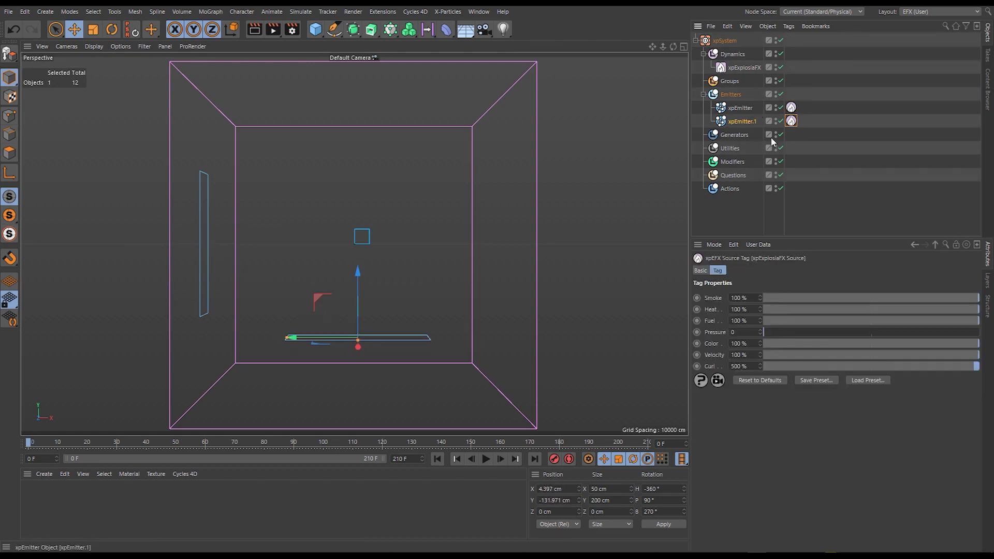
drag(928, 297, 761, 299)
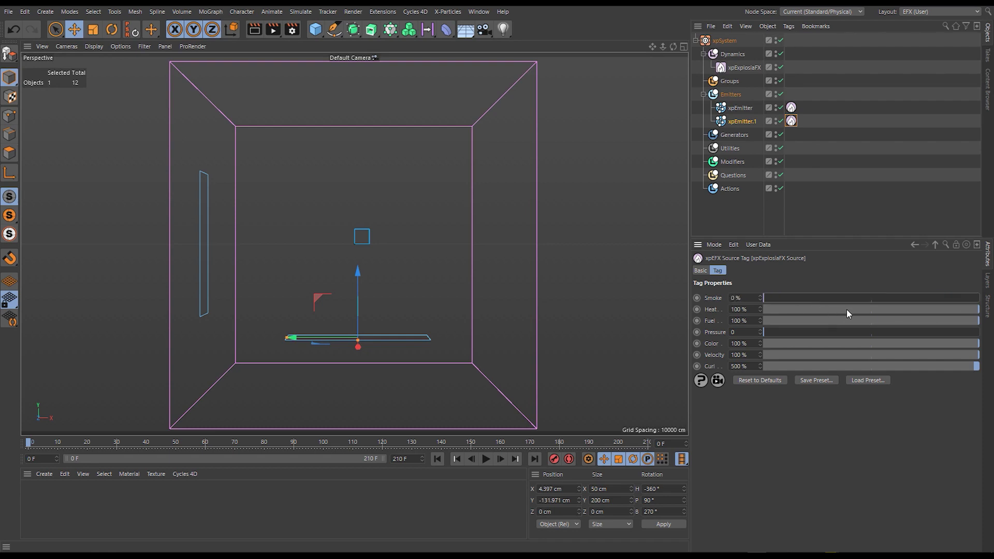
drag(847, 310, 681, 332)
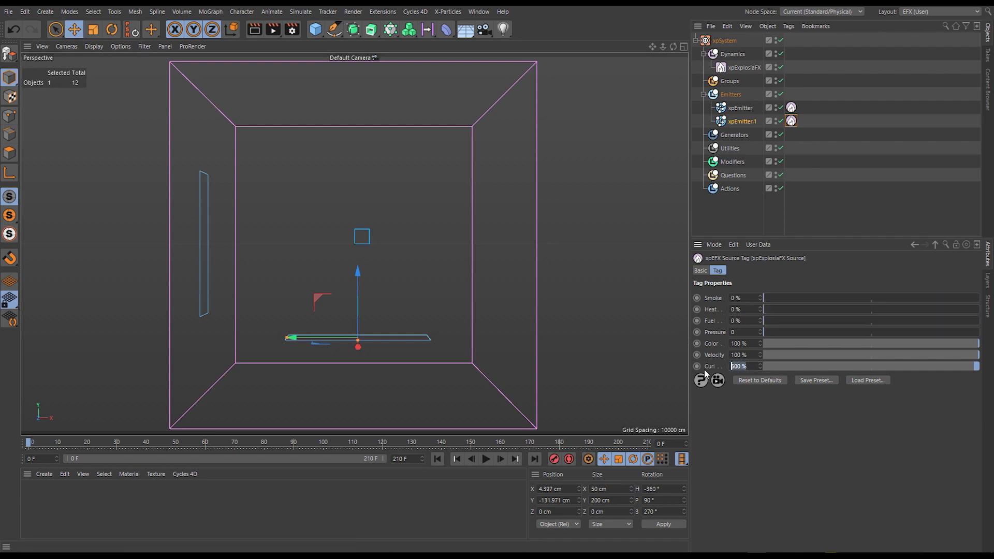
drag(769, 367, 679, 352)
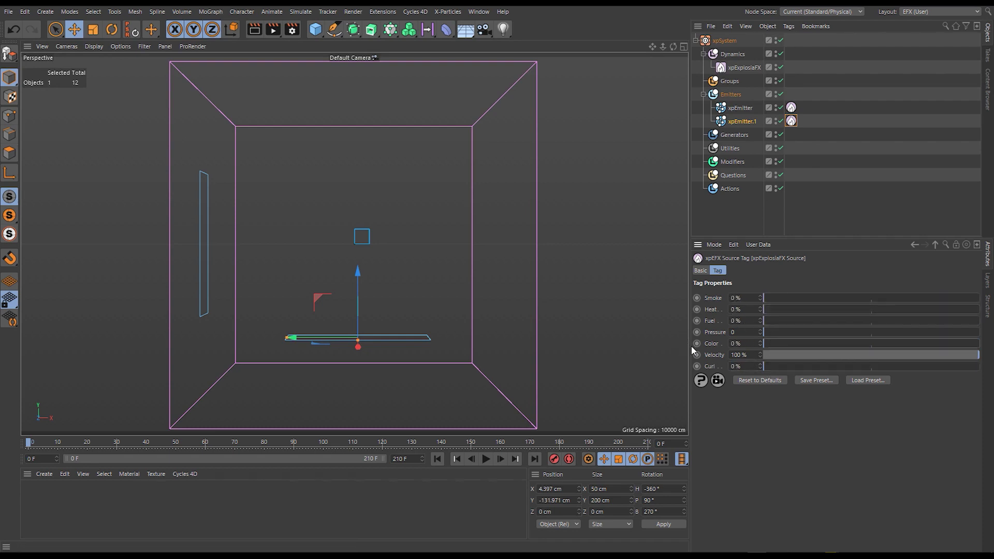
- Review xpEmitter.1's Emission and Advanced settings
click(742, 122)
click(832, 271)
click(883, 271)
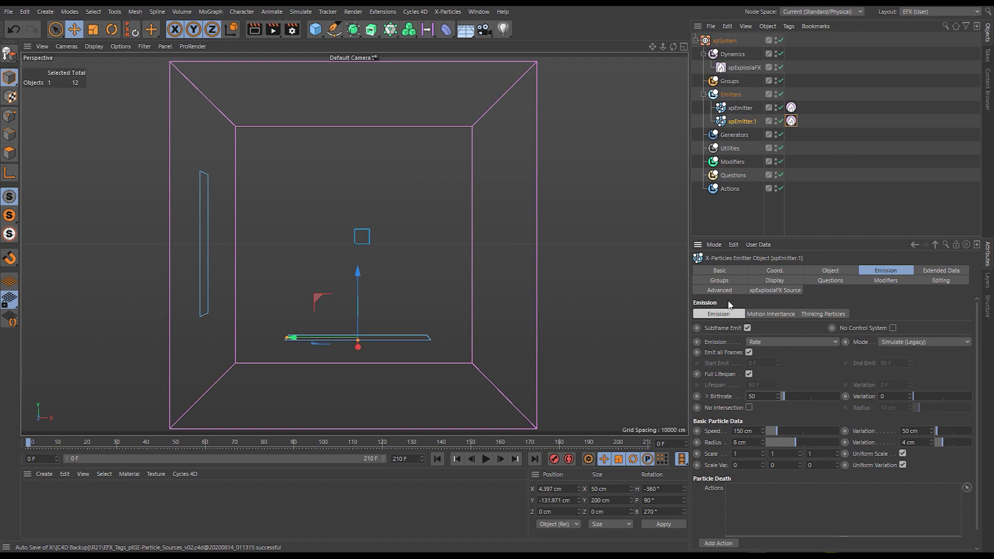
click(714, 291)
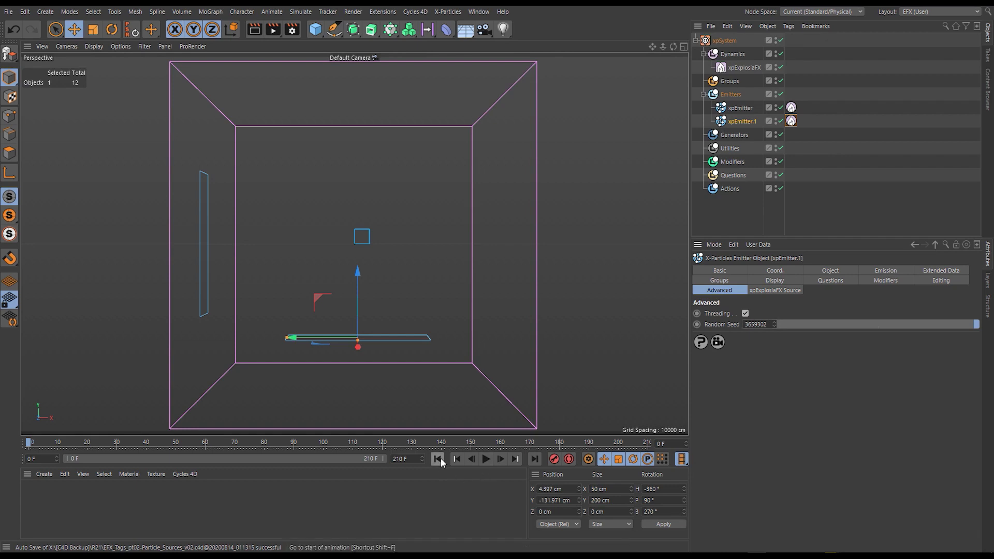
- Play the simulation, hide xpEmitter.1 in the viewport, then rewind to frame 0
click(485, 459)
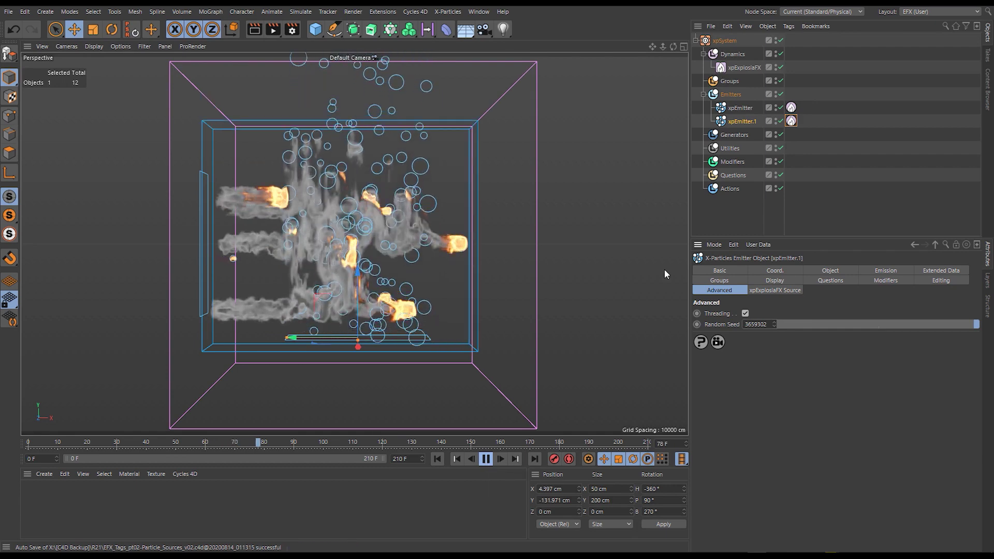
click(776, 119)
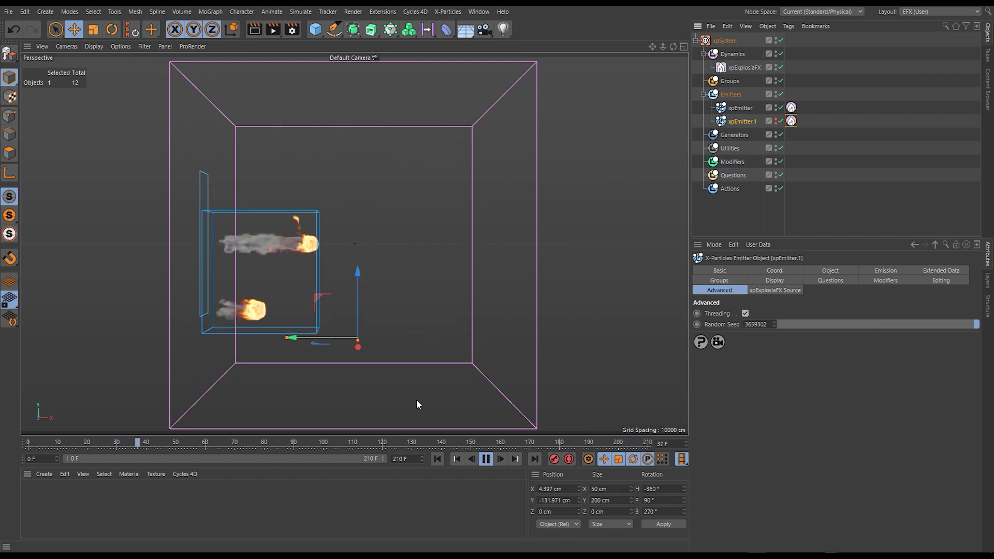
click(438, 459)
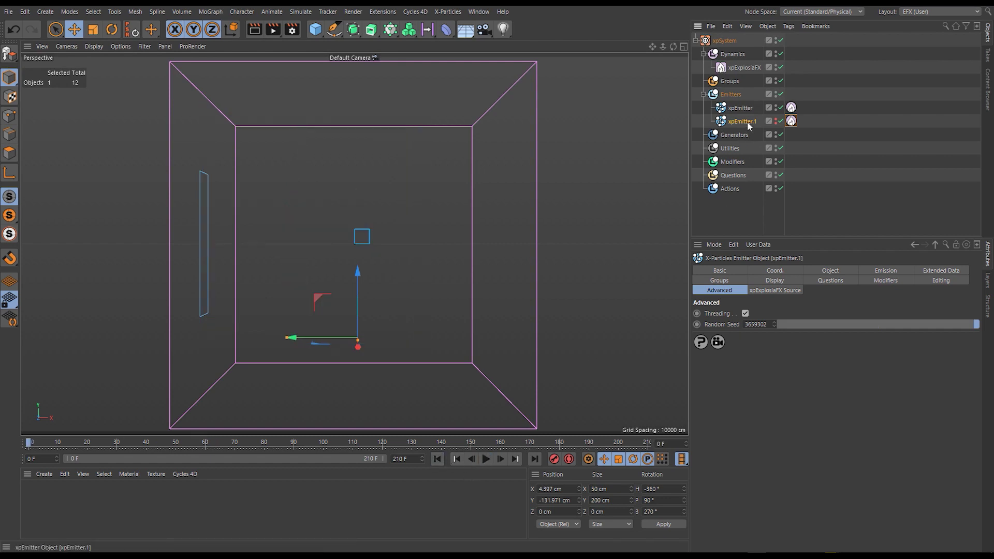
- Delete the duplicate emitter and select the original xpEmitter
key(Delete)
click(792, 107)
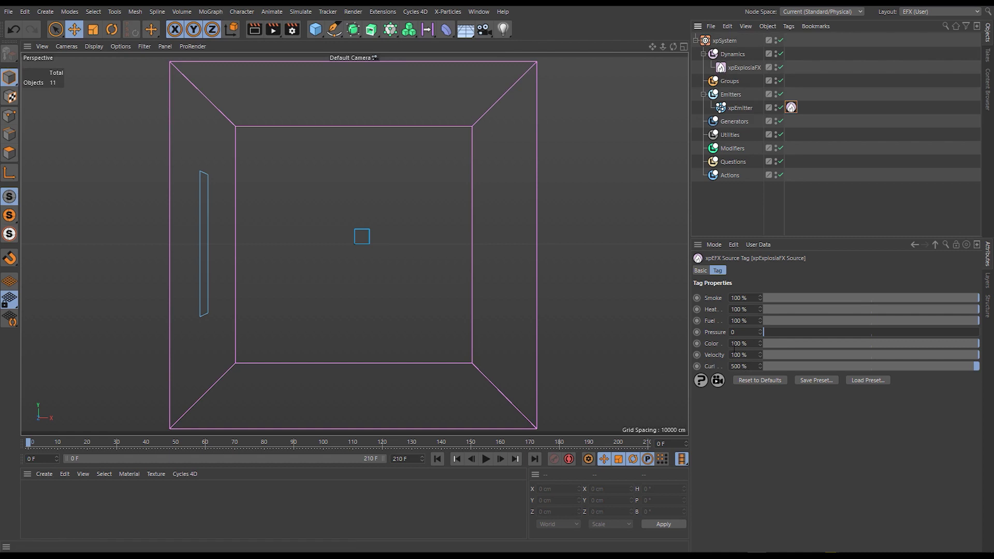
click(734, 107)
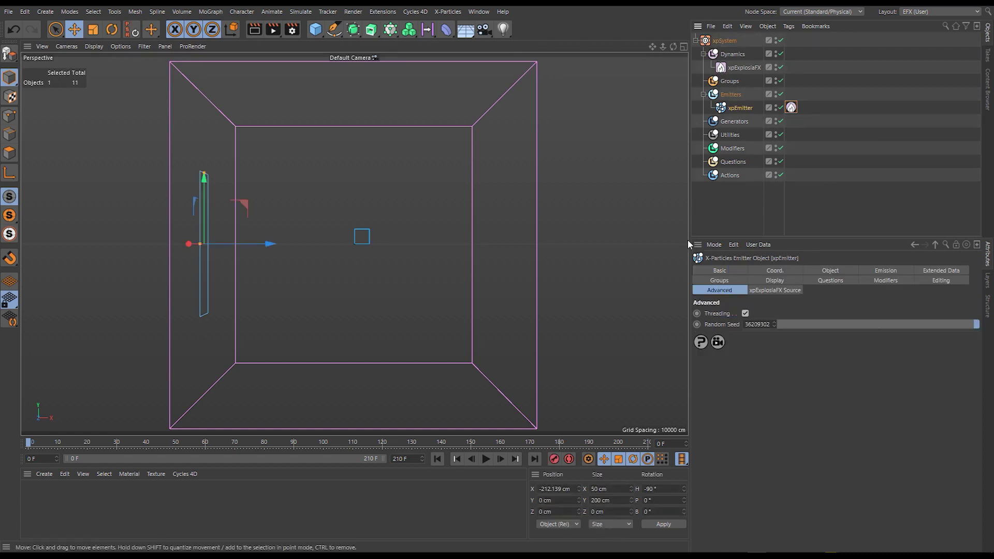
- Set the emitter's particle colour mode to a random gradient and expand its colour controls
click(782, 280)
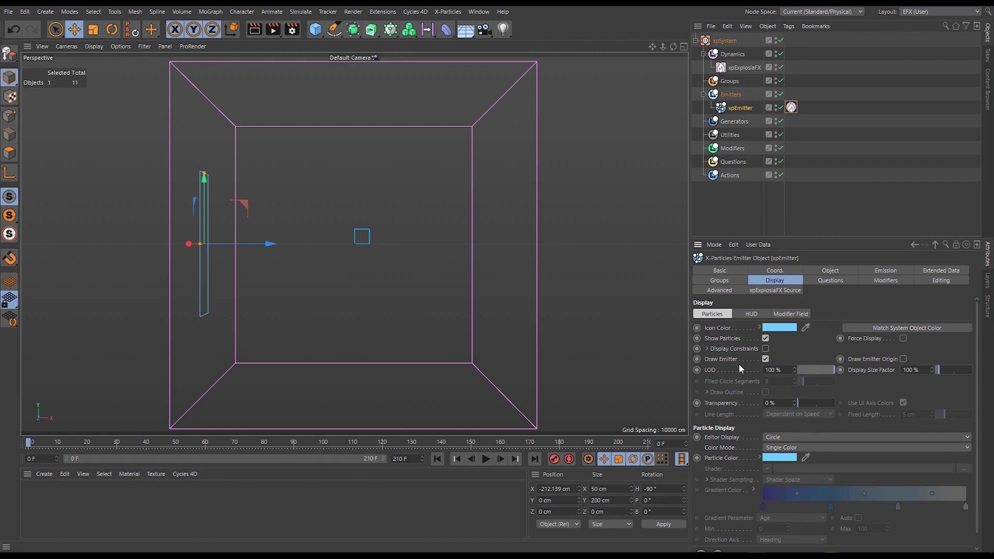
click(795, 447)
click(790, 492)
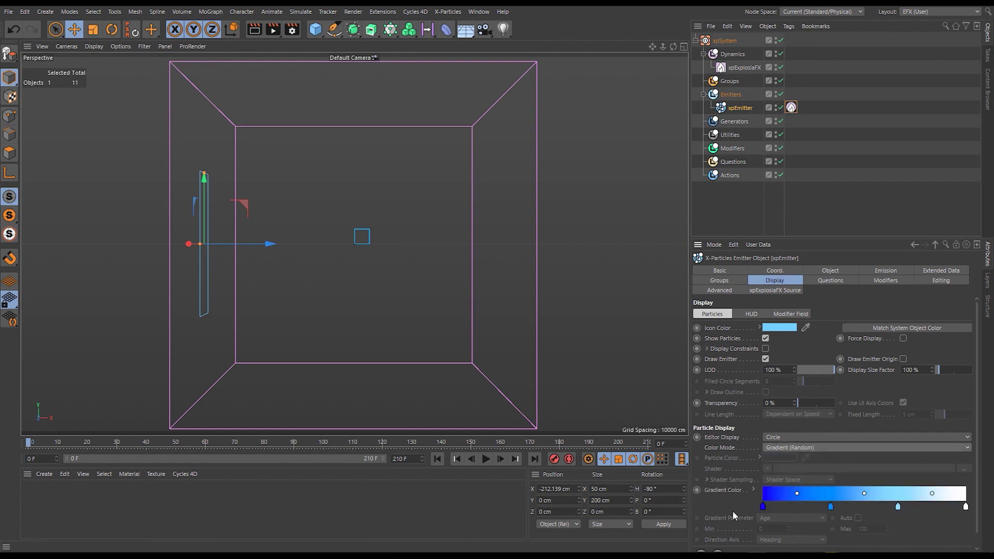
scroll(744, 461, down, 1)
click(754, 476)
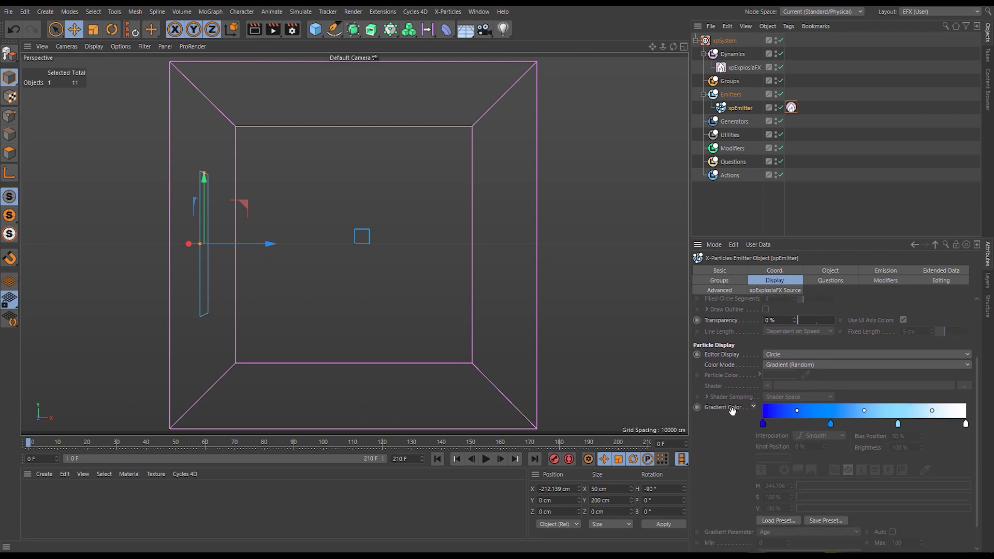
scroll(761, 467, down, 2)
- Reduce the gradient to a single solid red colour stop
drag(825, 462, 798, 458)
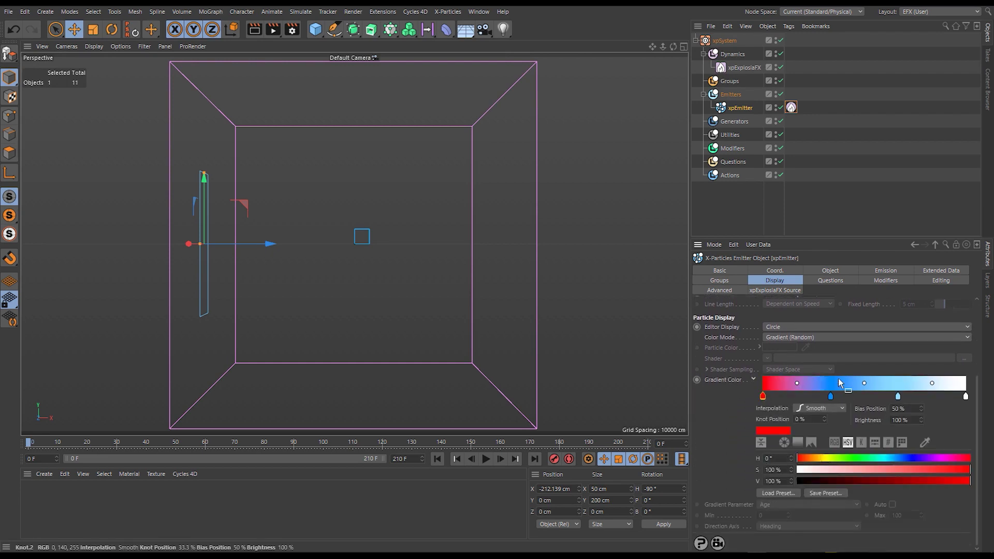
click(831, 397)
key(Delete)
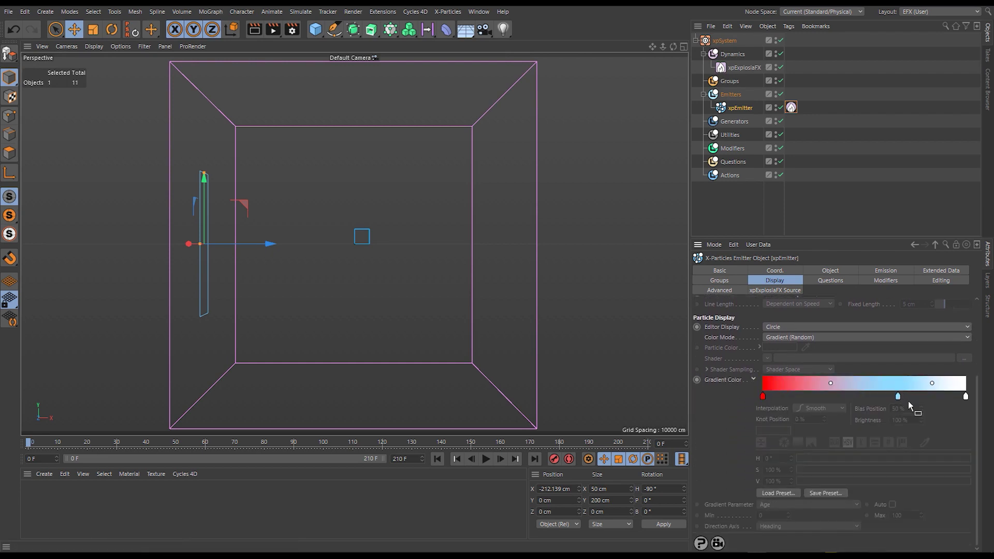
click(898, 396)
key(Delete)
drag(974, 405, 971, 406)
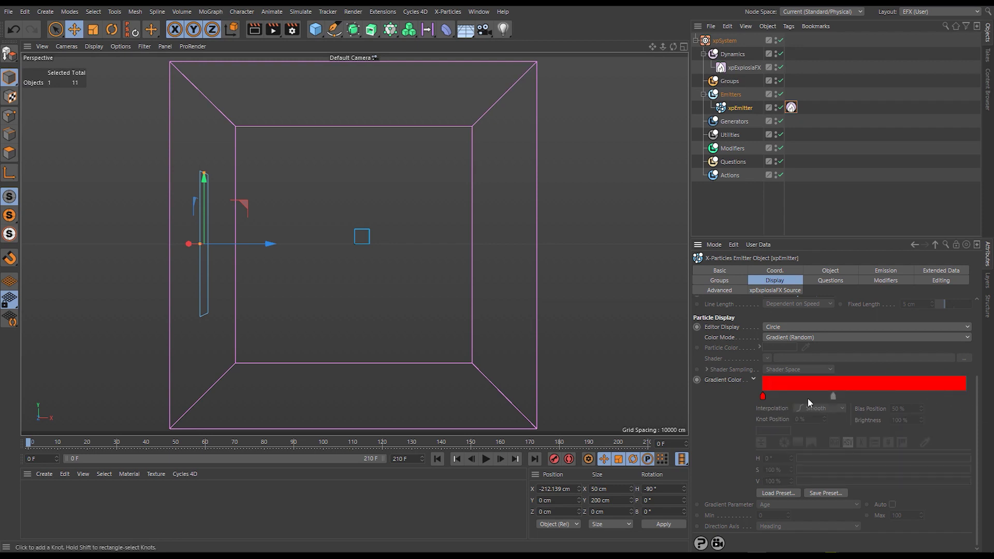
- Open the red stop's colour wheel and add four more harmony colours
click(763, 396)
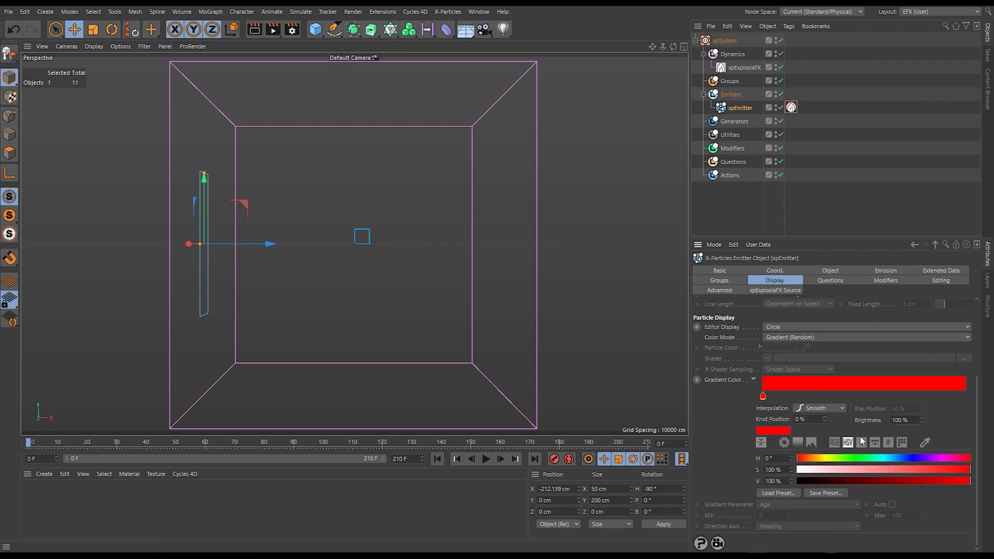
click(785, 443)
middle_drag(717, 451, 717, 364)
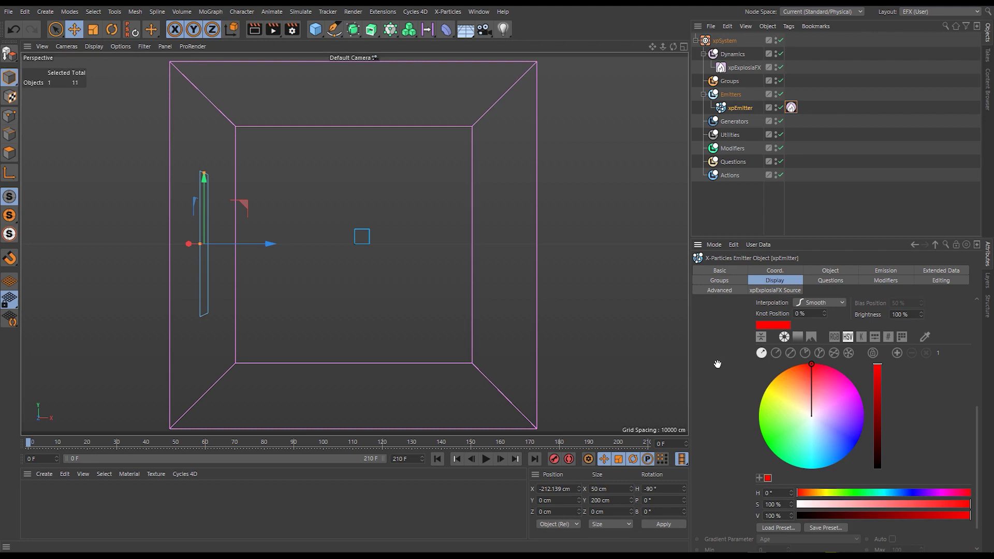
scroll(731, 398, up, 1)
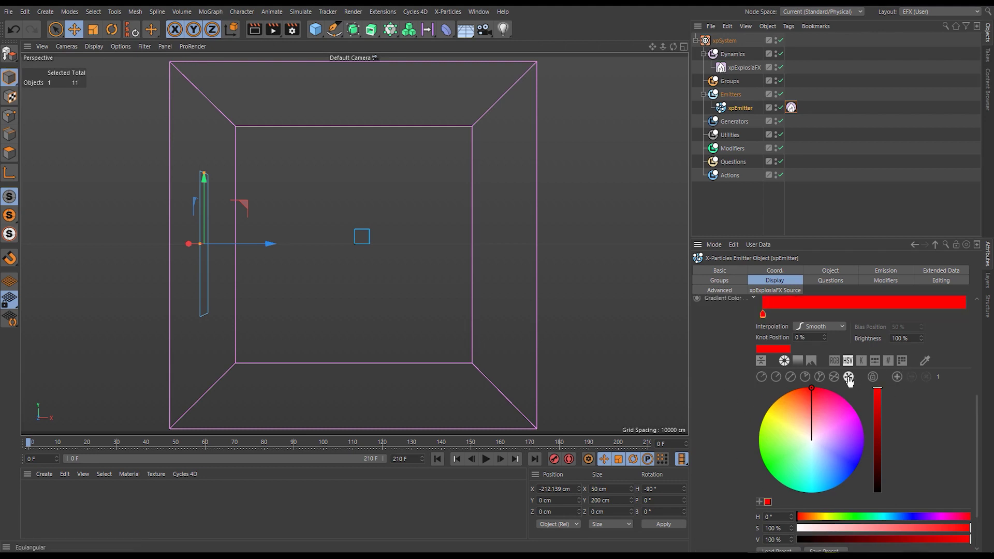
click(899, 379)
click(899, 379)
click(900, 379)
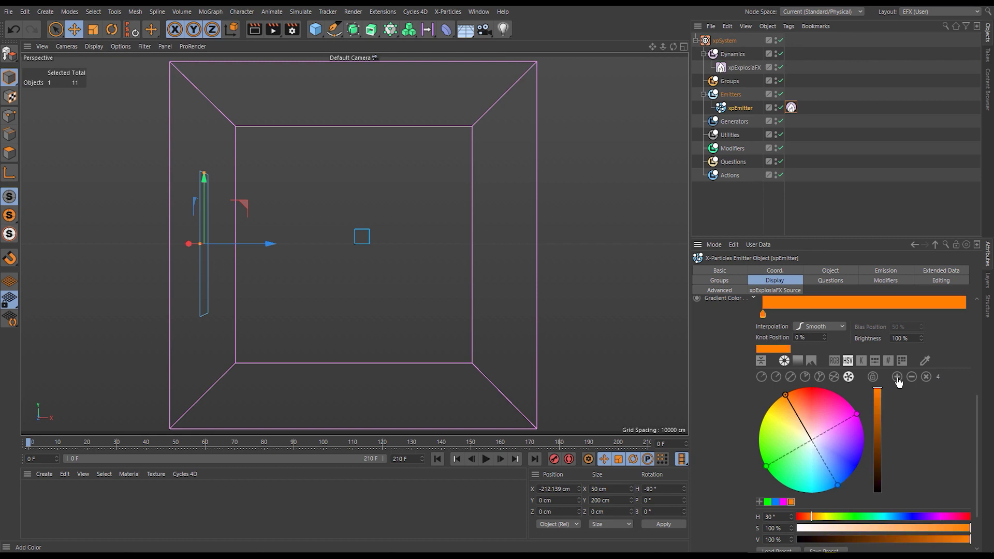
click(899, 380)
- Set one colour's hue to 0°, add magenta, and load all six colours into the gradient
click(768, 502)
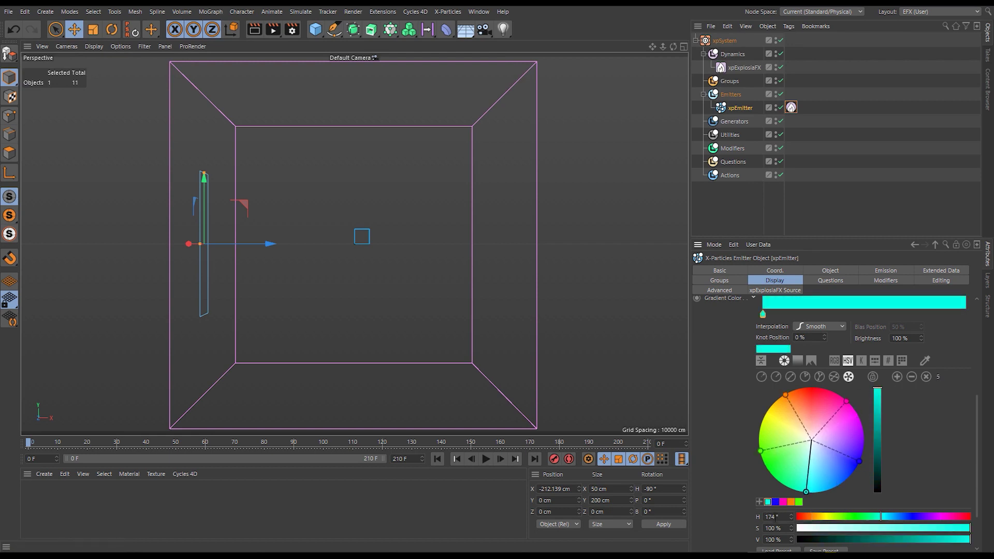
text(0)
key(Return)
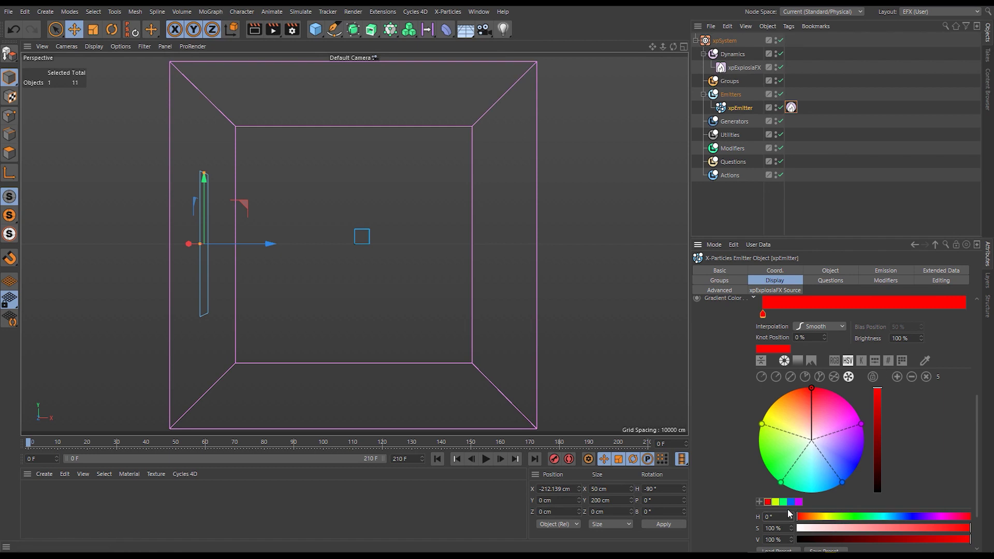
click(897, 377)
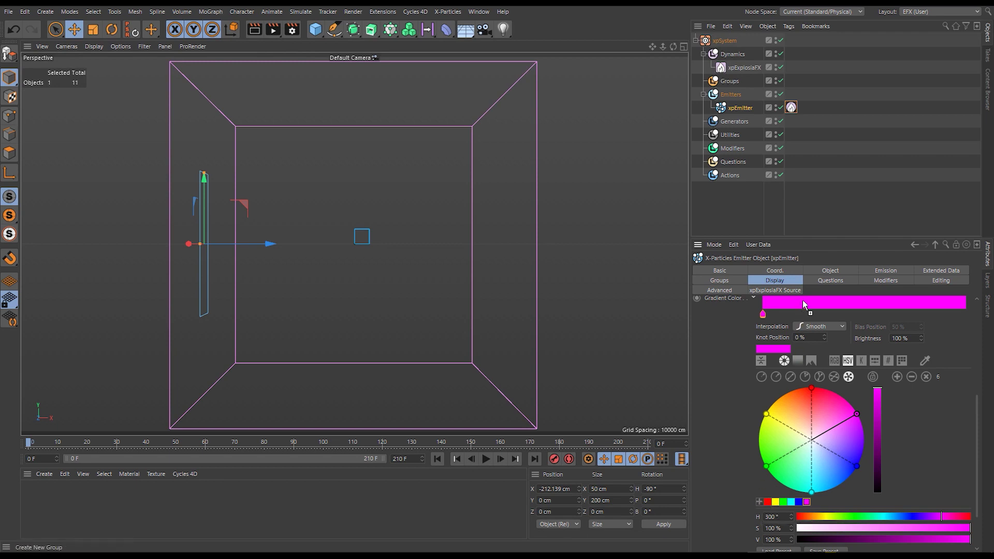
scroll(803, 305, up, 1)
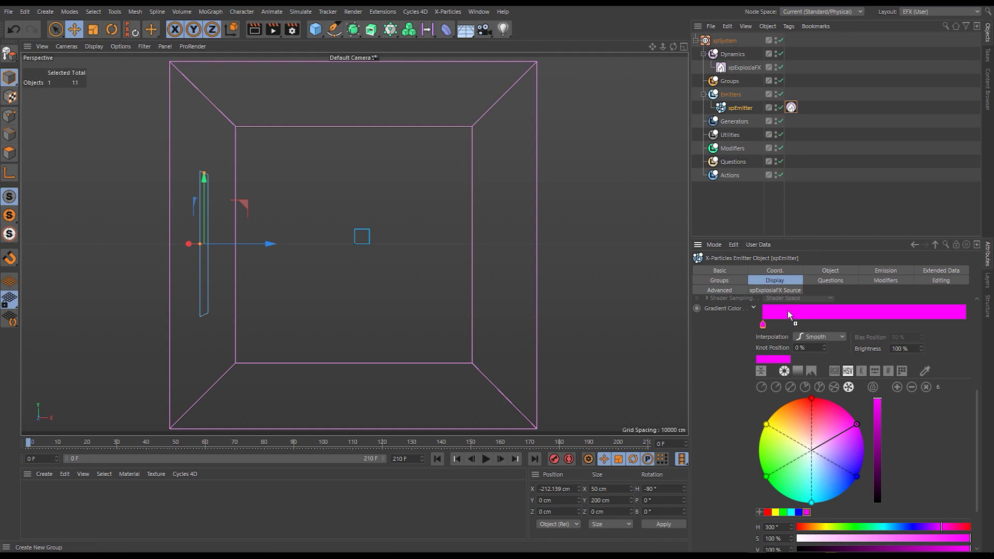
drag(788, 315, 788, 314)
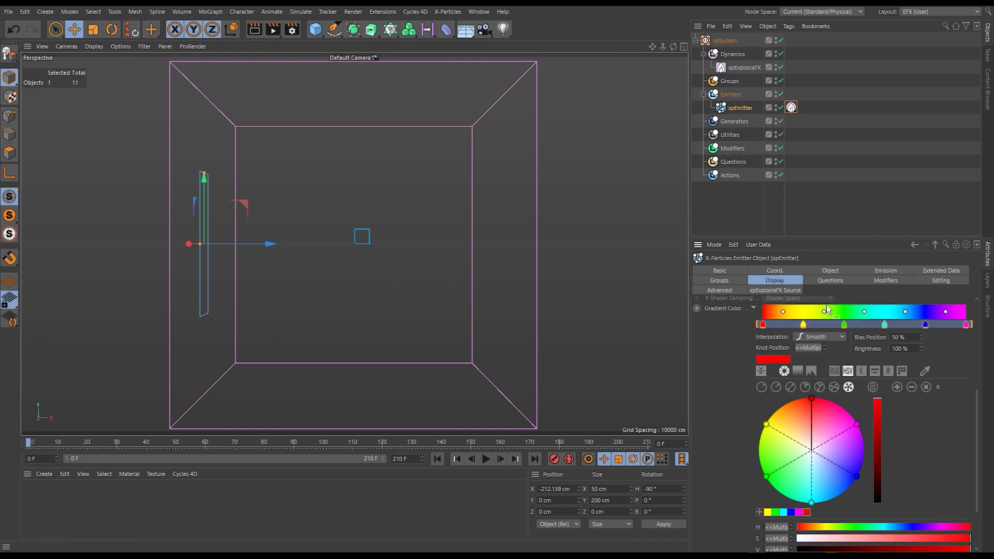
- Switch the gradient interpolation to Step
click(822, 337)
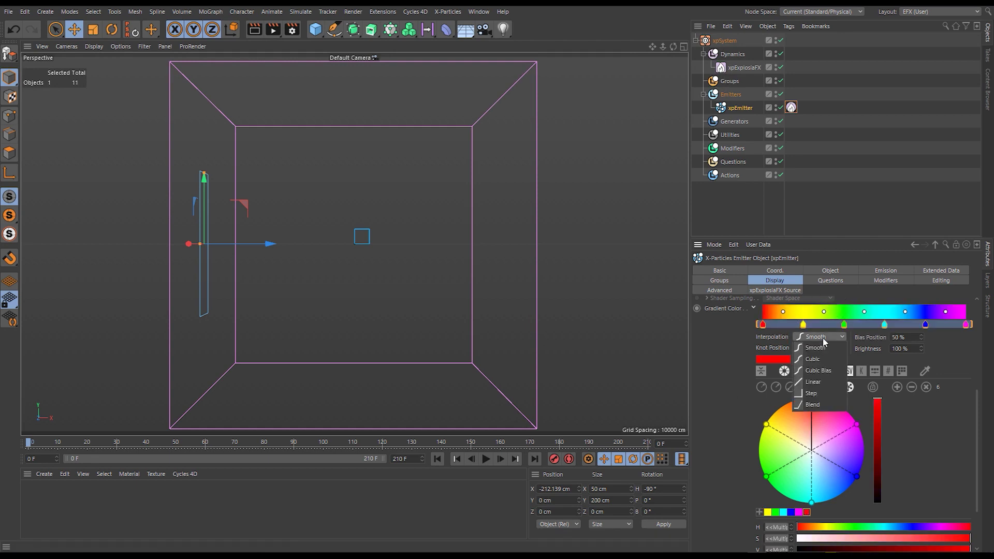
click(812, 395)
right_click(826, 308)
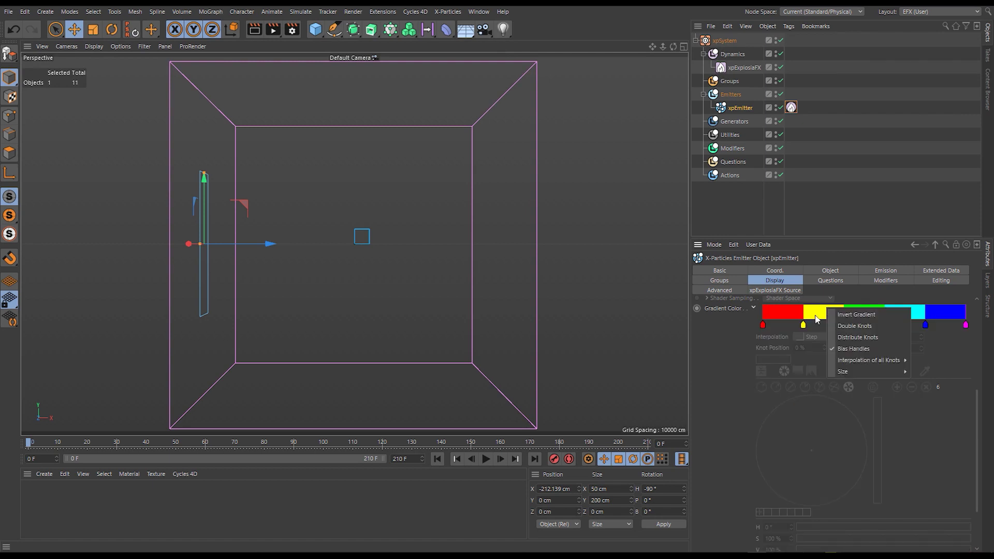
click(748, 334)
- Distribute the six gradient knots evenly across the bar
scroll(740, 401, up, 3)
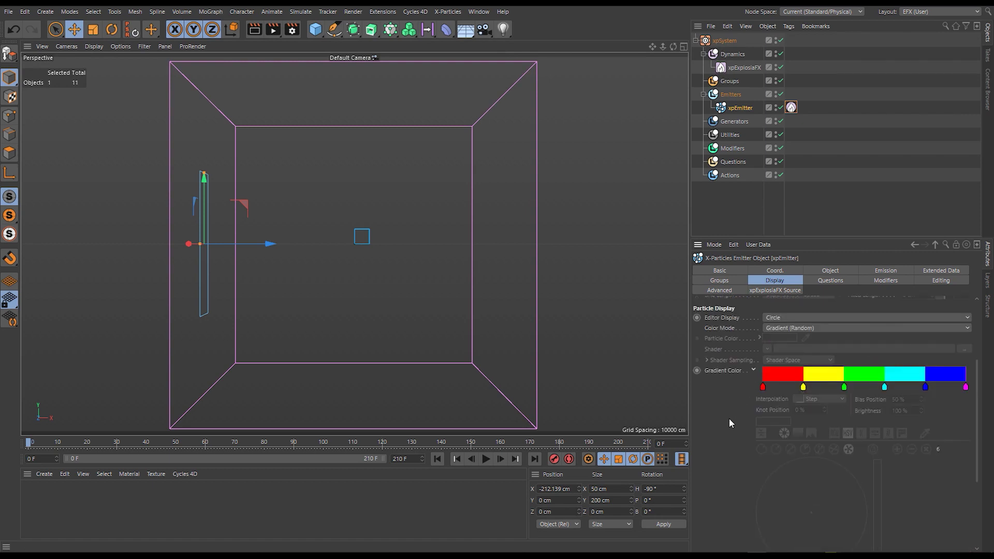
right_click(842, 373)
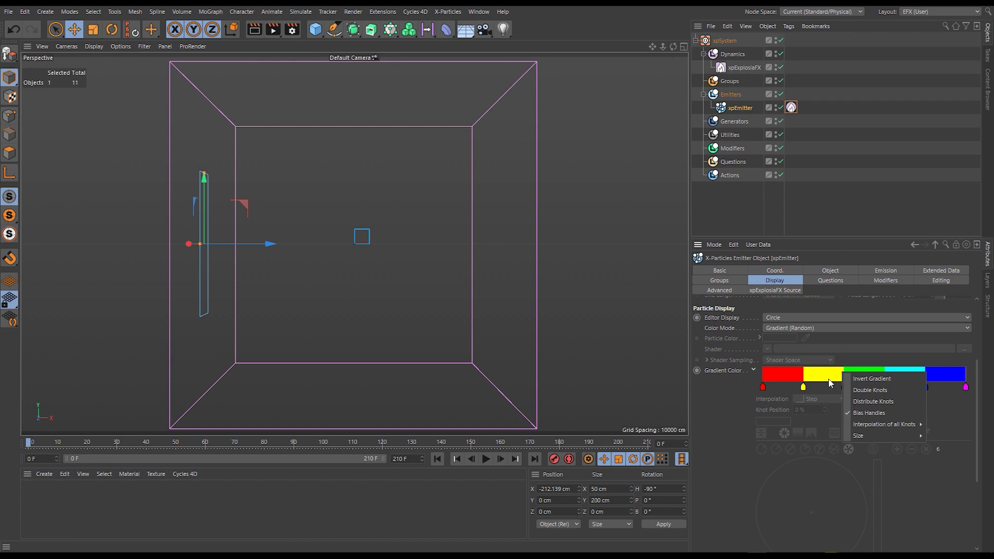
click(785, 374)
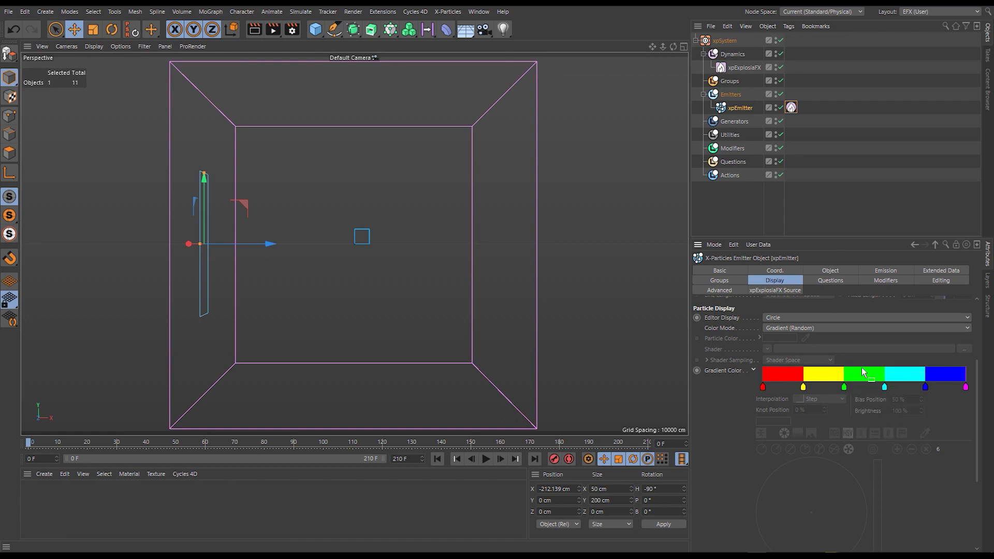
right_click(884, 374)
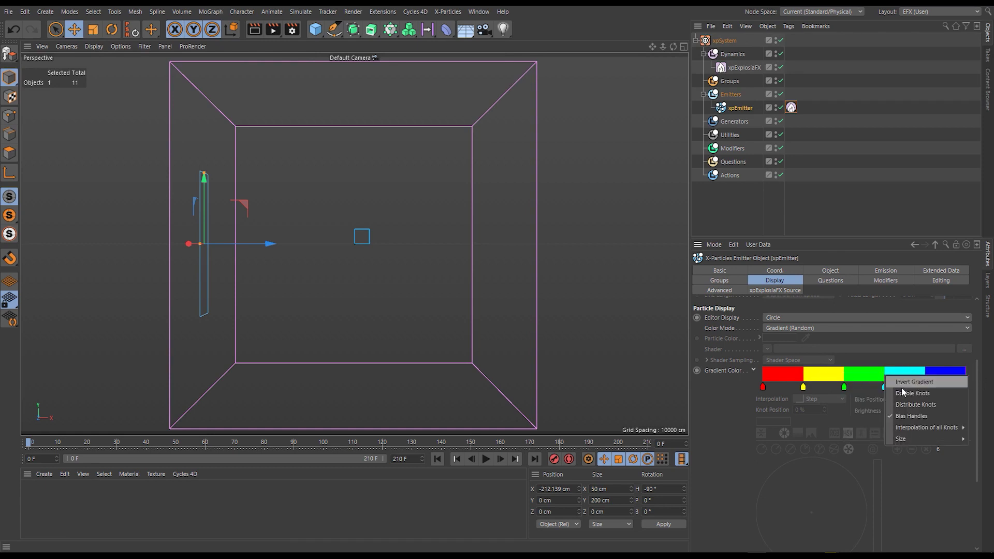
click(908, 405)
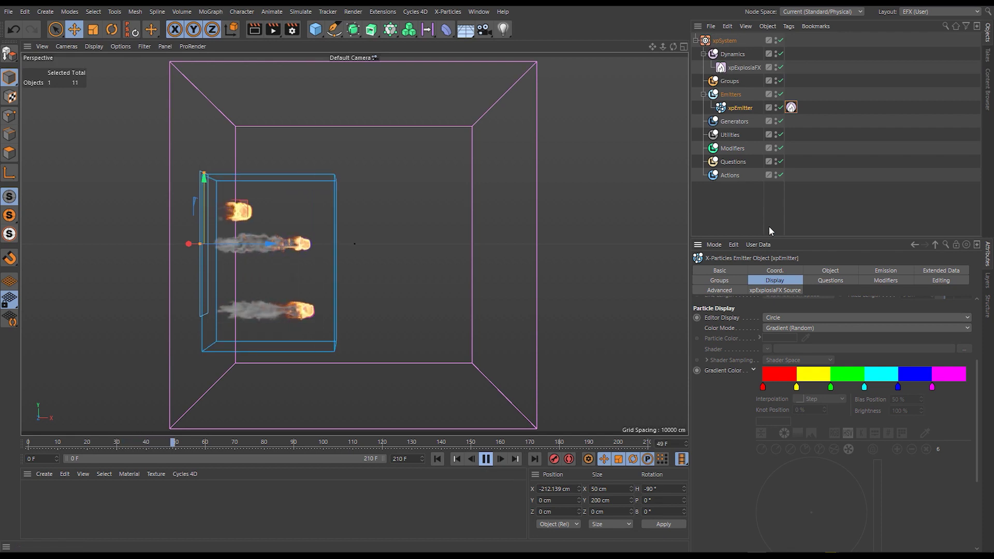
click(780, 67)
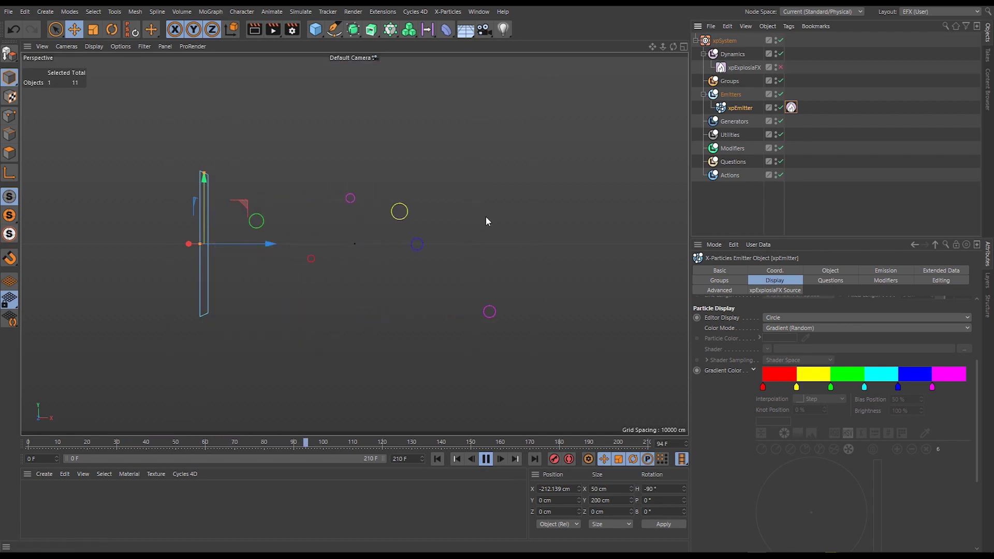
click(485, 459)
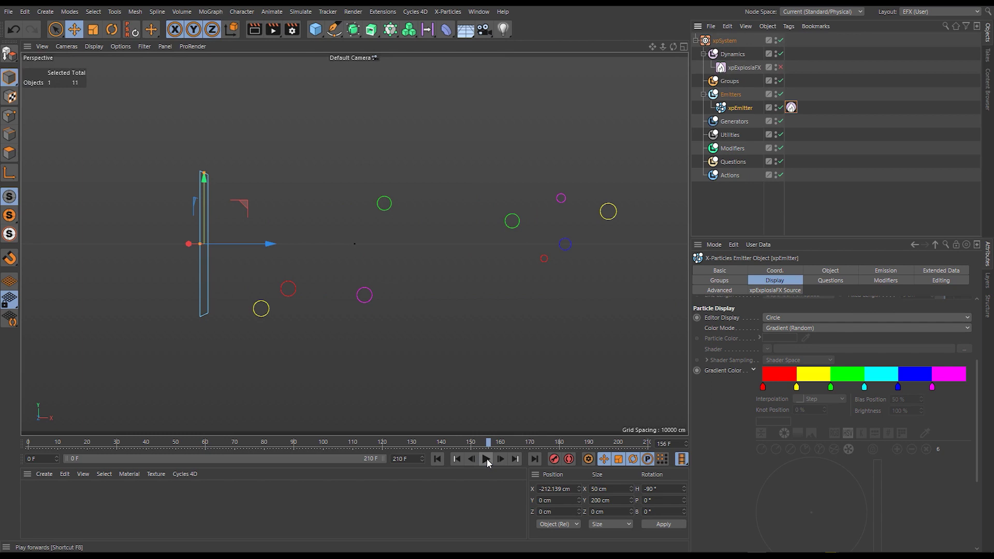
click(782, 67)
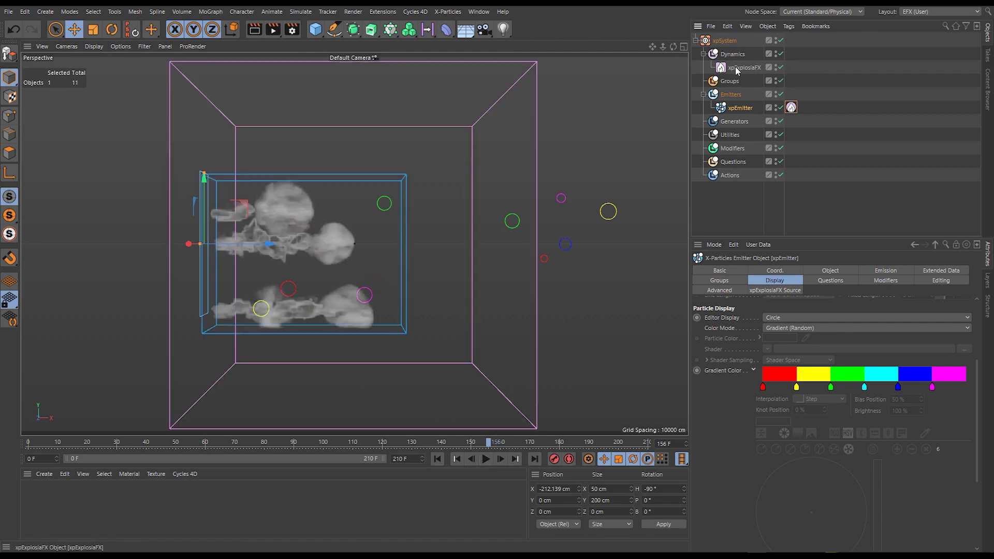
click(438, 459)
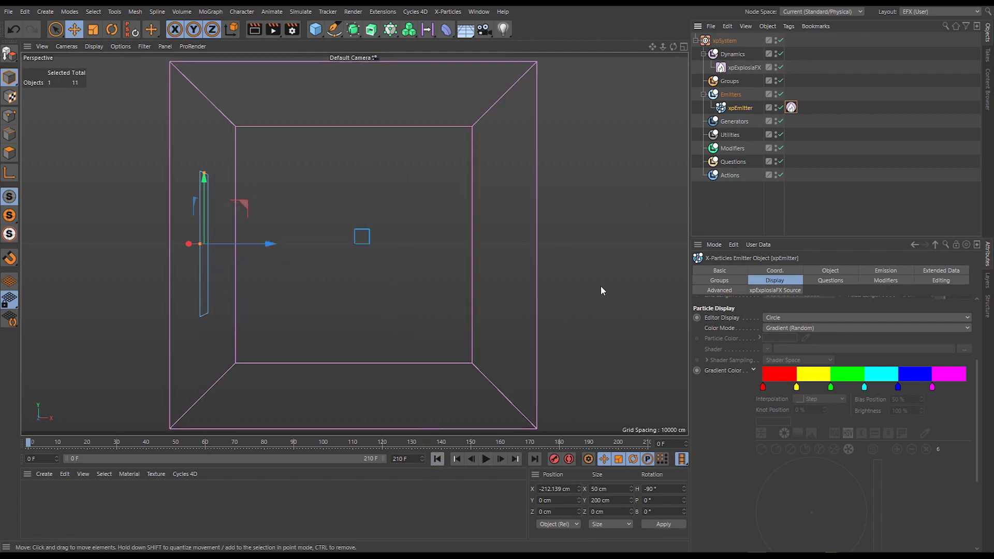
- Enable the Fuel and Color channels in xpExplosiaFX's Solver settings
click(746, 67)
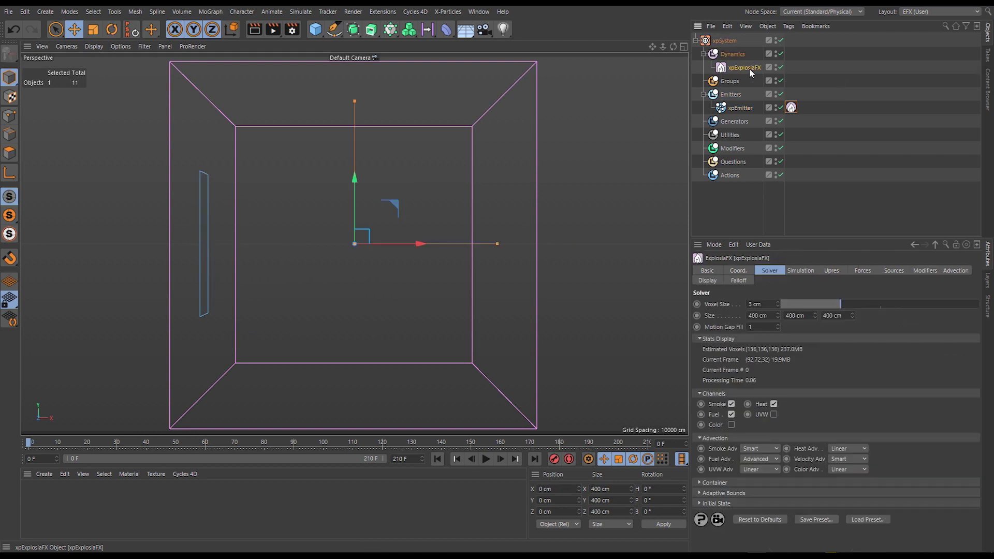
click(731, 415)
click(731, 425)
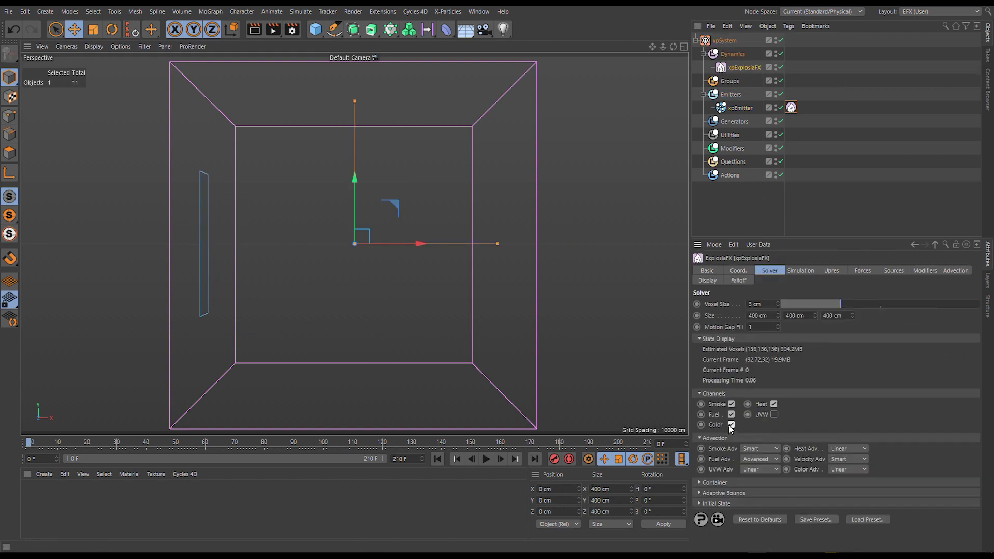
- Set the ExplosiaFX viewport Display to Color and play the simulation
click(707, 280)
click(756, 305)
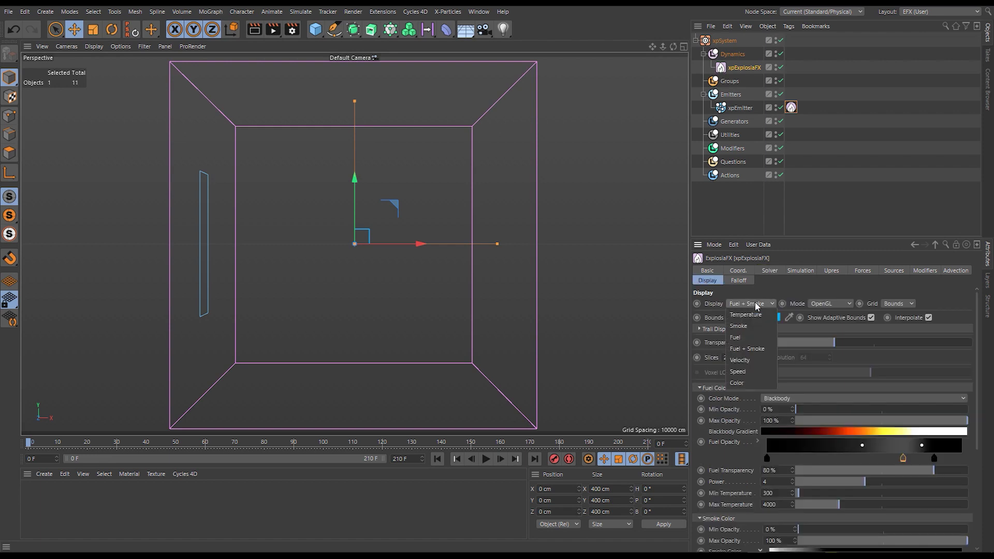
click(745, 382)
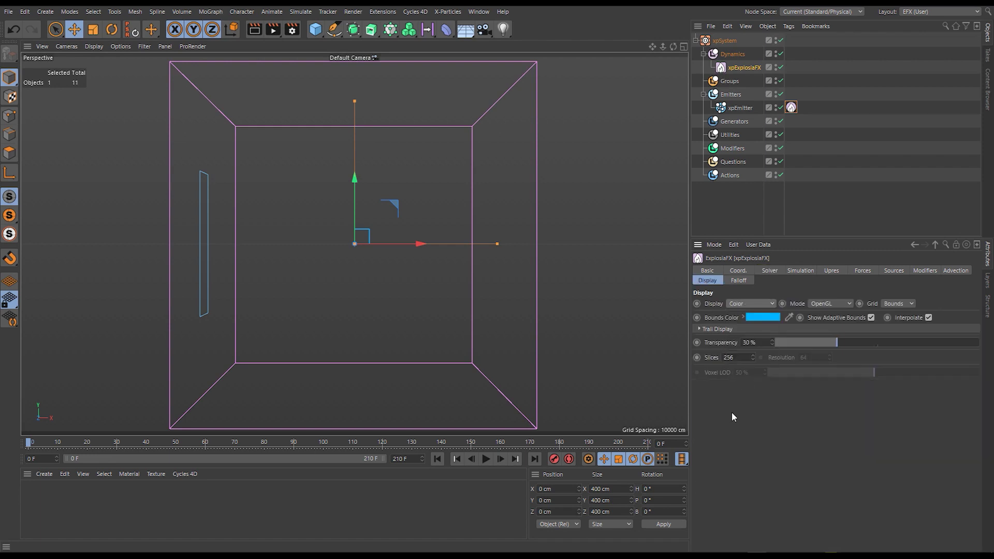
click(483, 459)
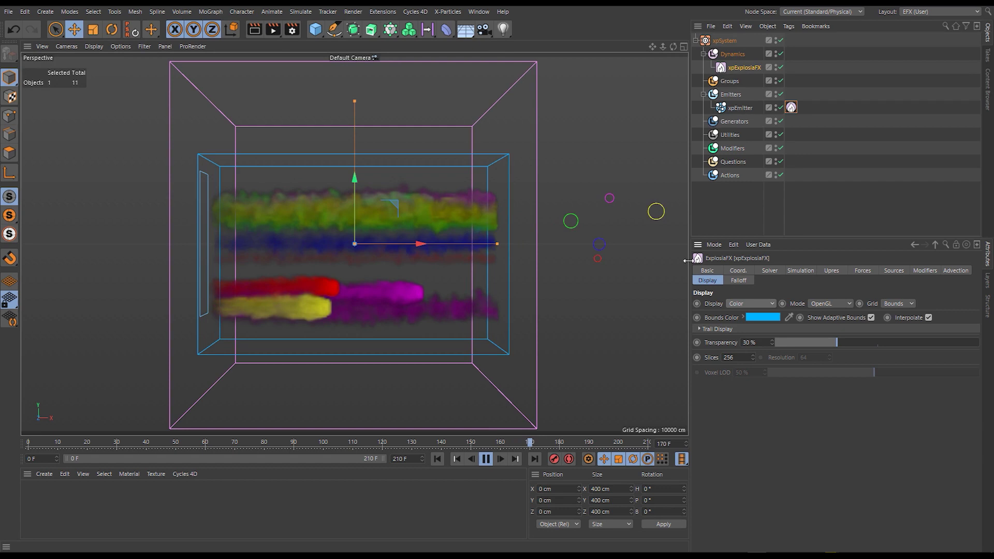
- Select xpEmitter, stop playback and rewind to the start
click(743, 108)
click(490, 458)
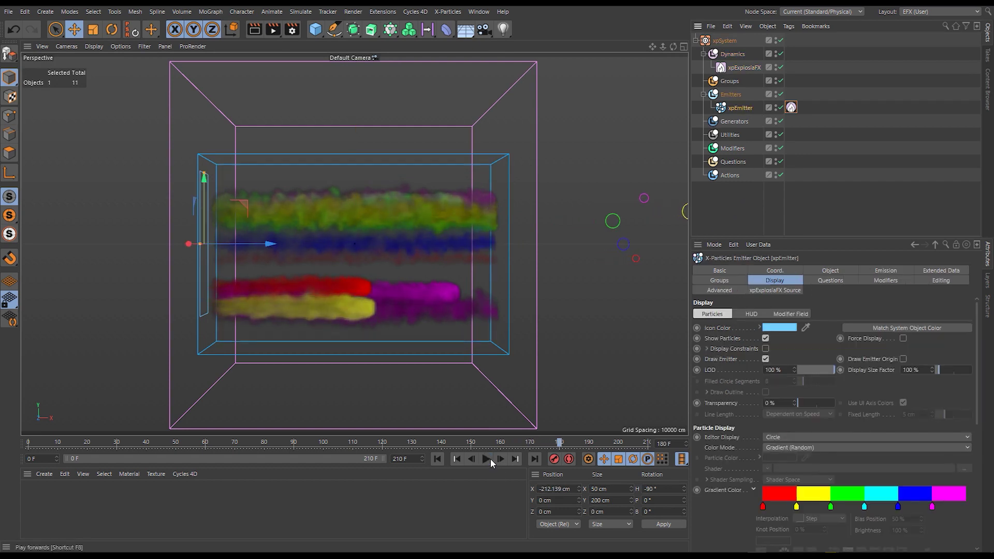
click(438, 460)
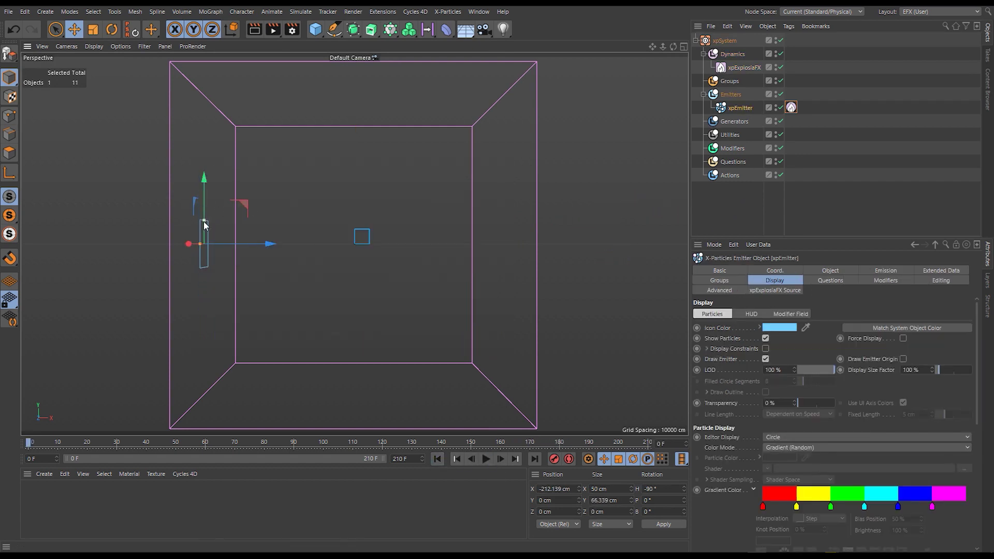
- Set the emitter's V Angle to 44°, stretch its height to about 203.391 cm, and replay
click(831, 270)
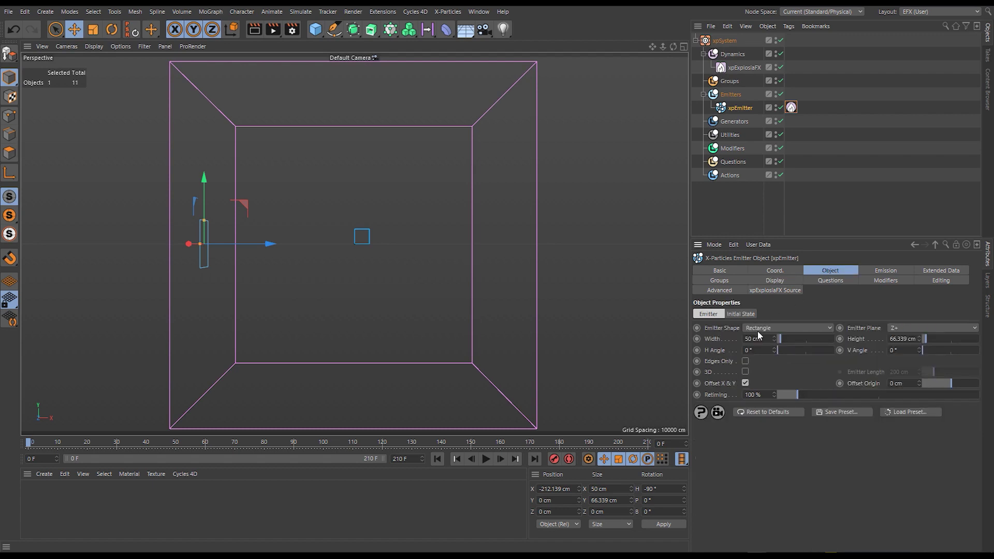
drag(941, 351, 943, 349)
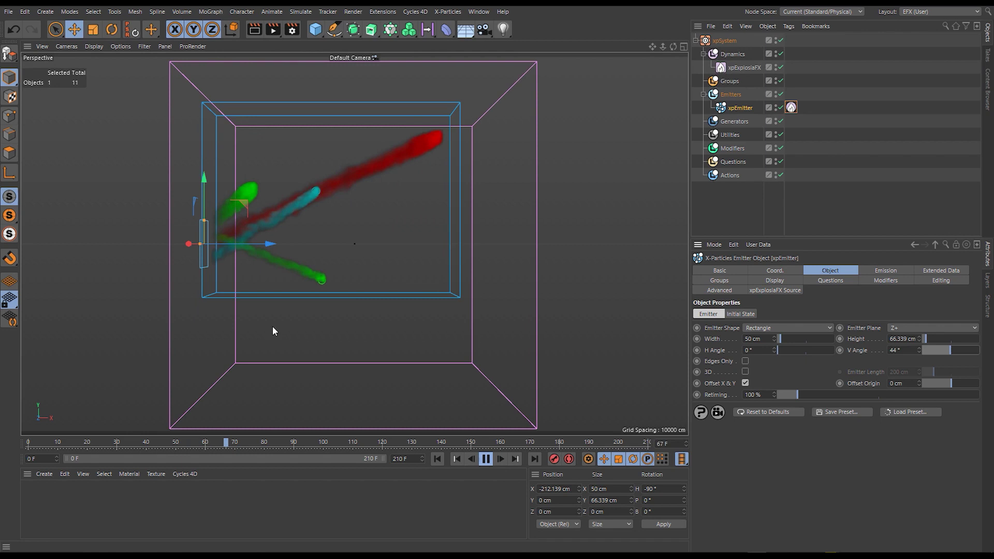
drag(205, 221, 205, 172)
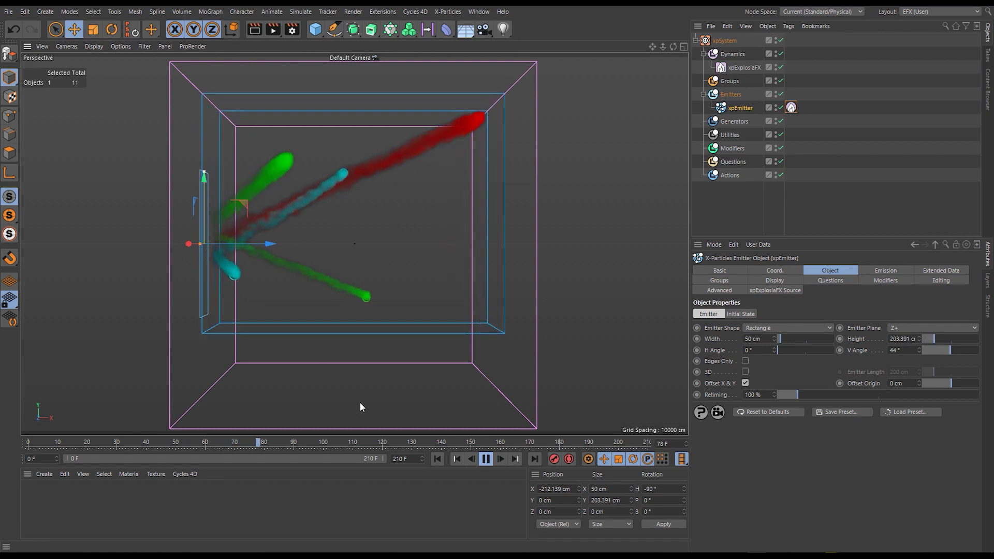
click(437, 459)
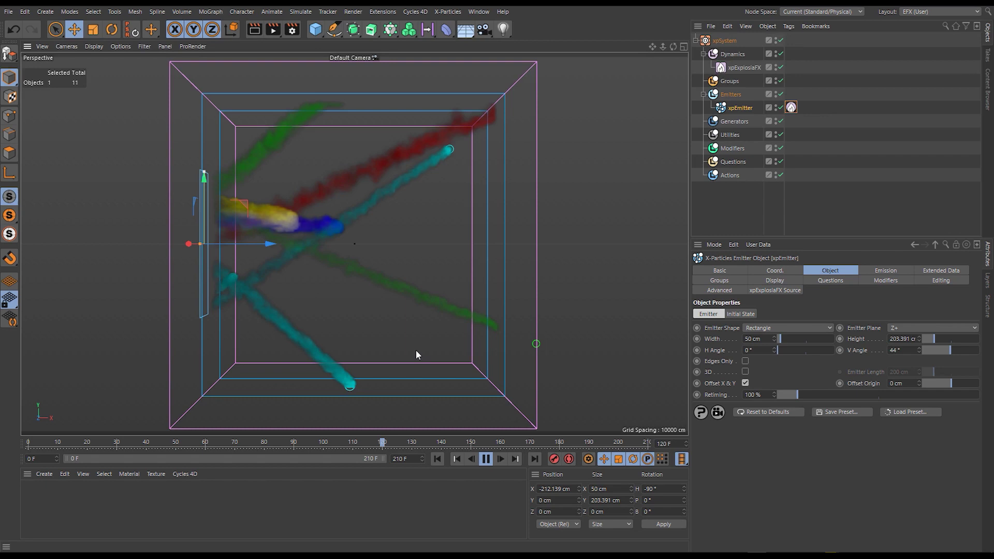
- Lower the source tag's Color amount to 25% and restart the simulation
click(791, 108)
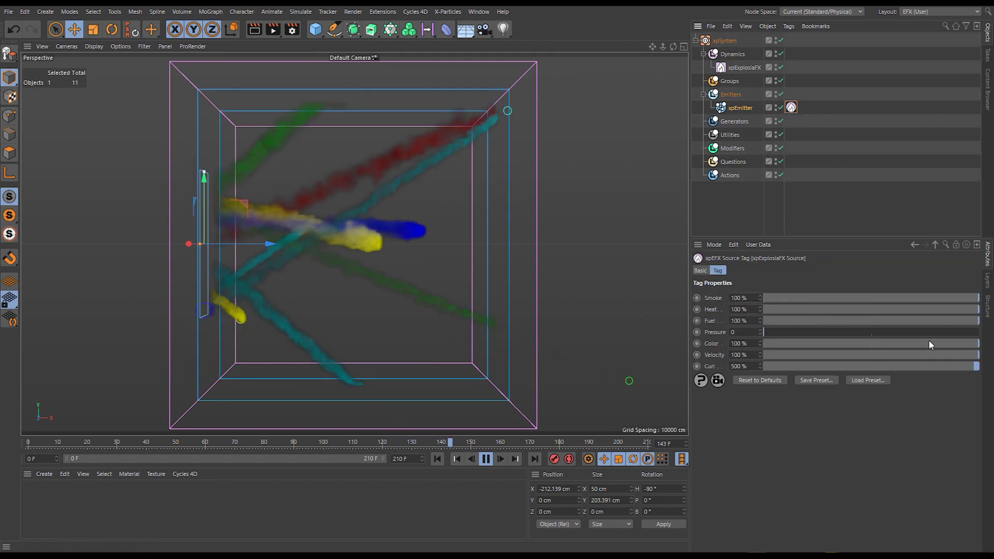
drag(928, 342, 817, 344)
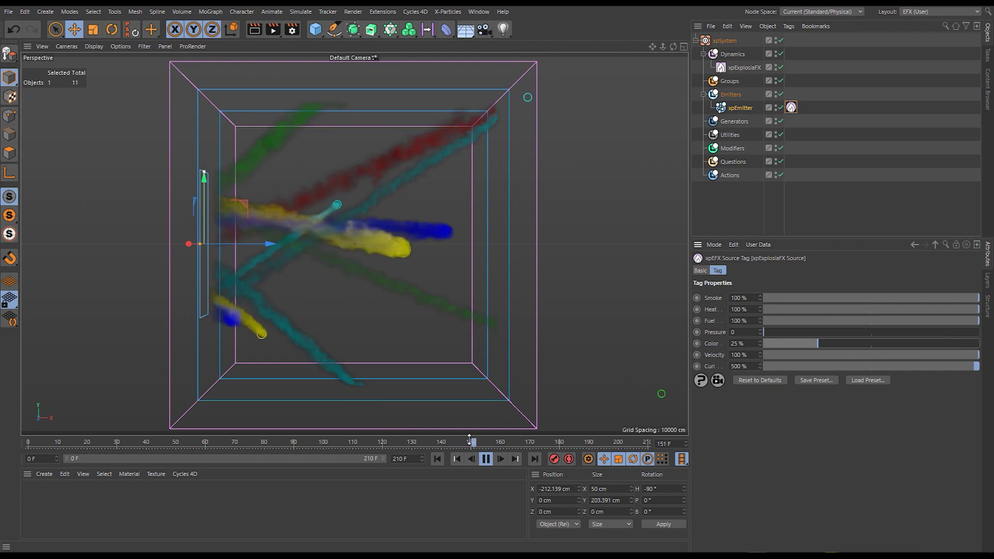
click(437, 459)
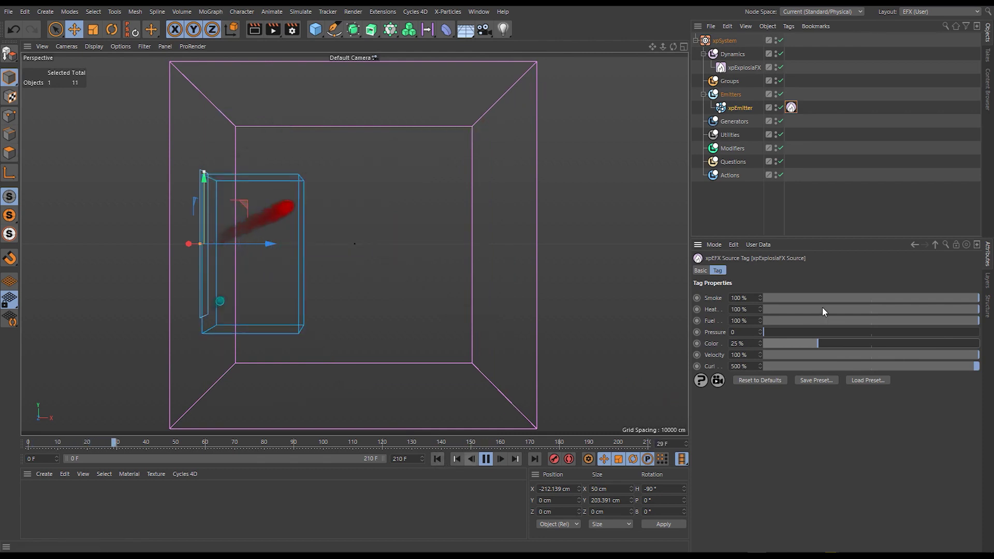
- Return the source Color amount to 100%, then stop and rewind to the start
click(773, 345)
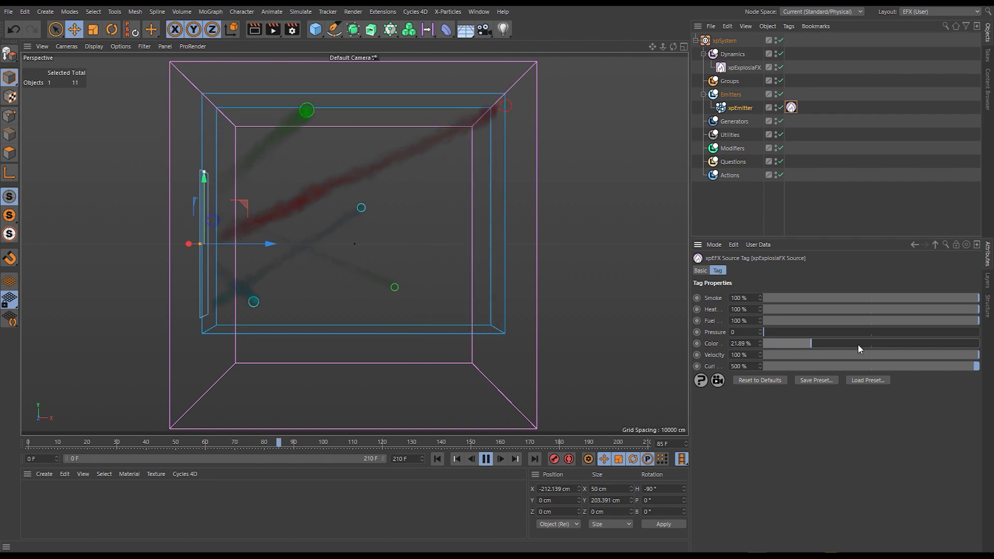
drag(975, 343, 979, 343)
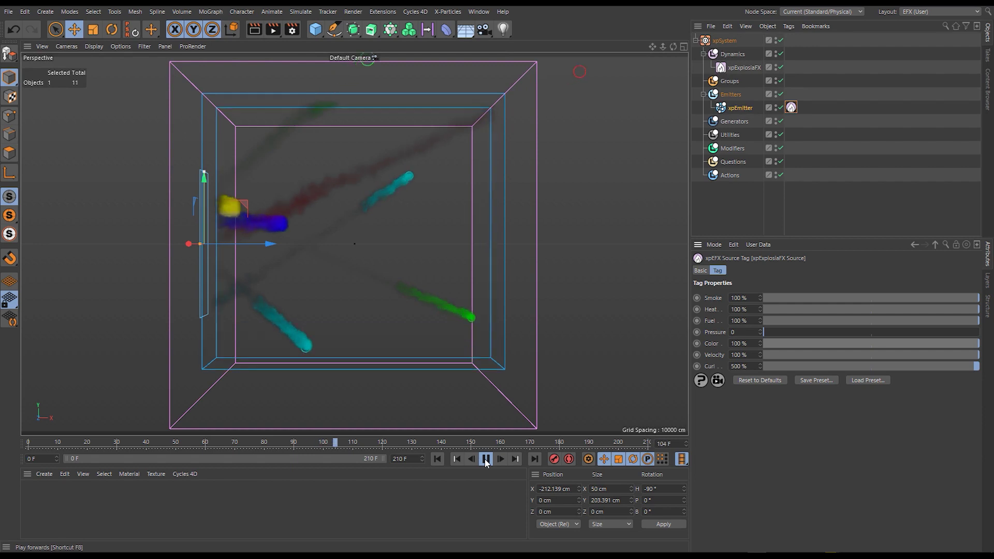
click(485, 459)
key(shift+f)
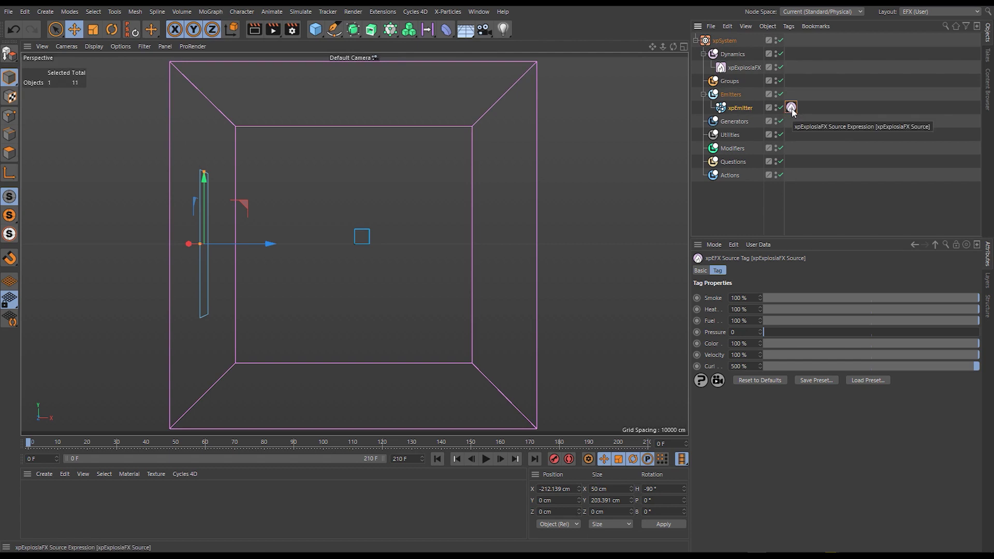
- Set xpExplosiaFX's viewport Display to Fuel + Smoke
click(738, 107)
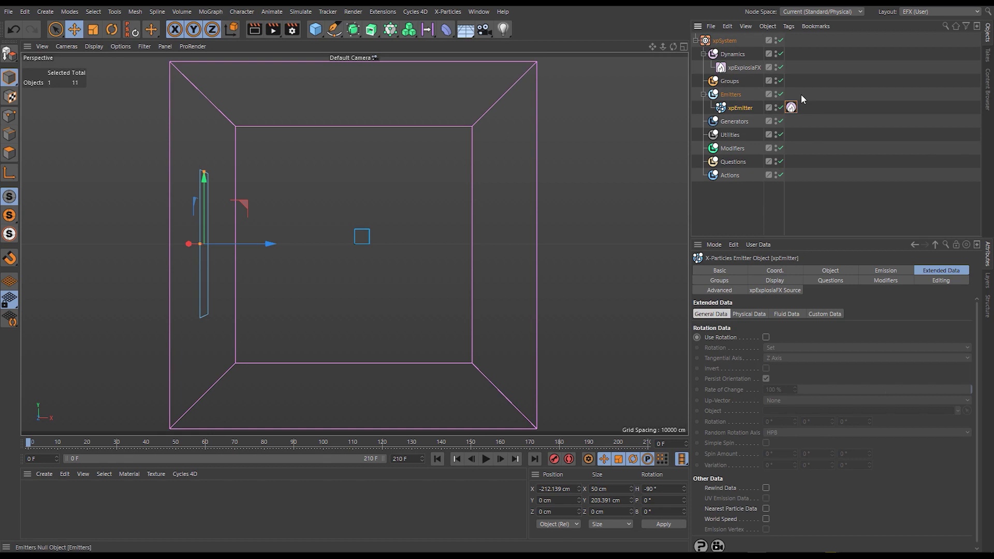
click(792, 107)
click(745, 67)
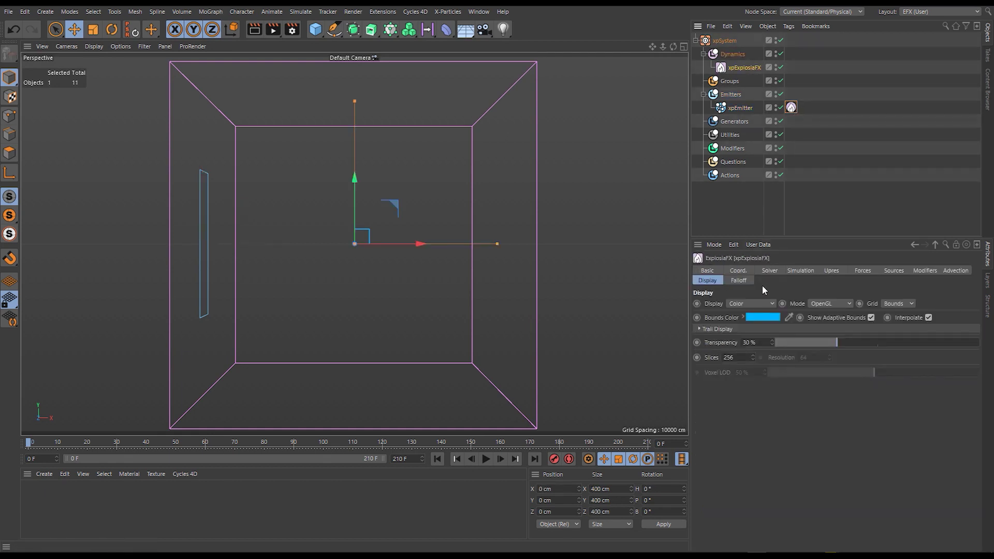
click(753, 303)
click(756, 346)
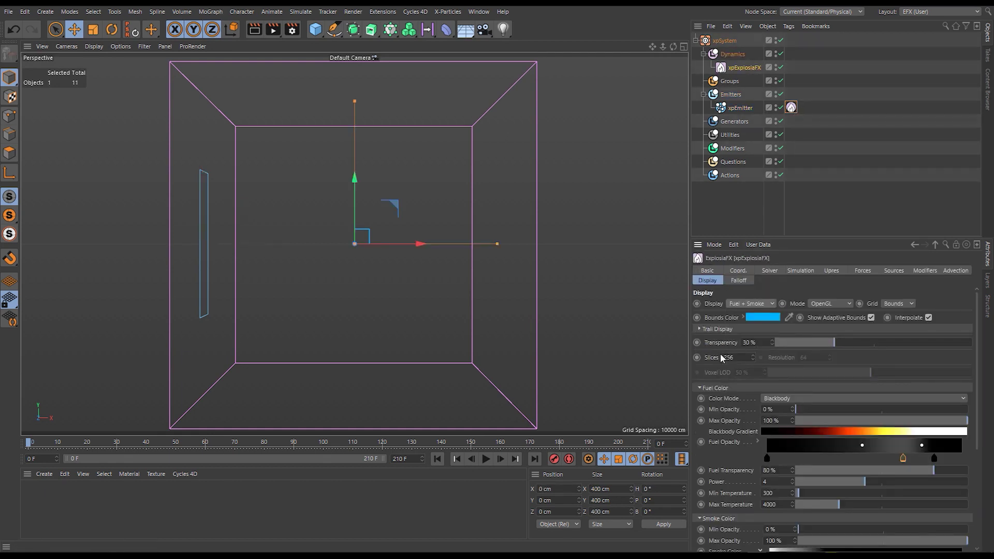
- Set the xpEmitter's V Angle to 0°
click(741, 108)
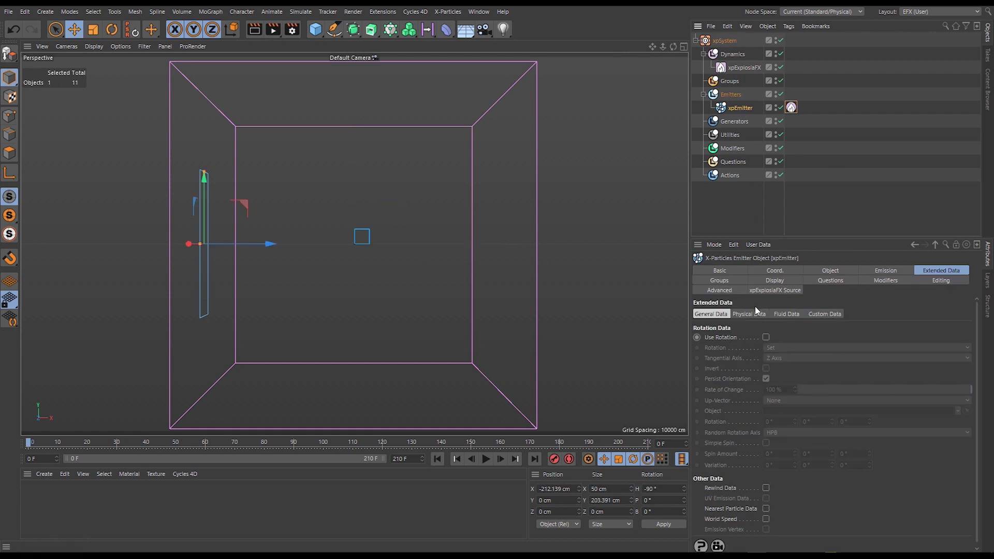
click(828, 269)
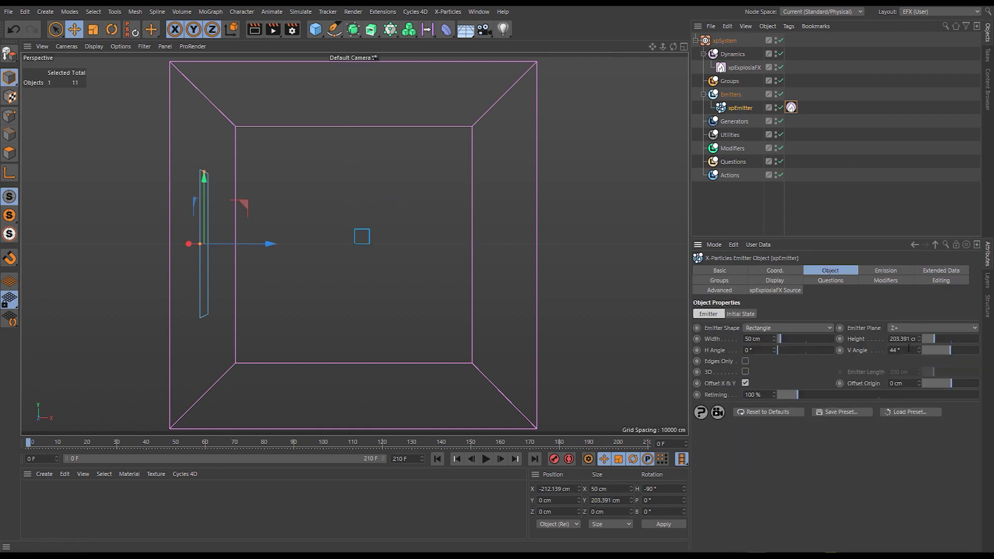
key(Return)
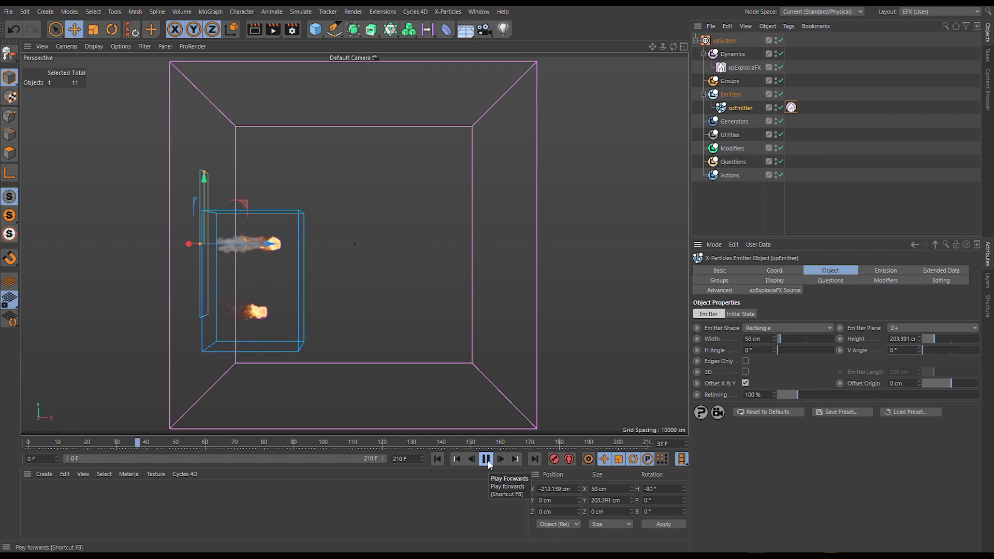
click(489, 460)
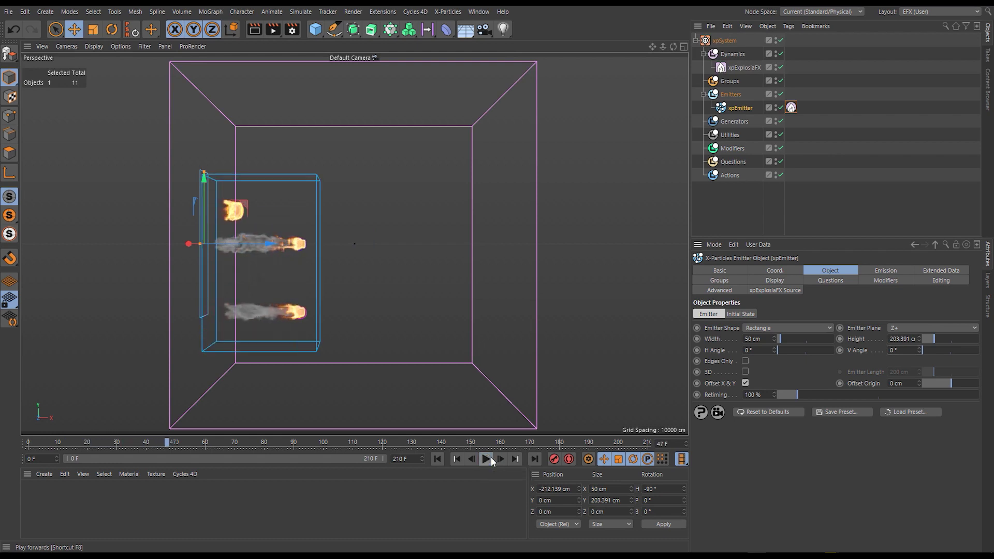
- Set the source tag Curl to 0% and replay the simulation from frame 0
click(791, 107)
text(00)
key(Return)
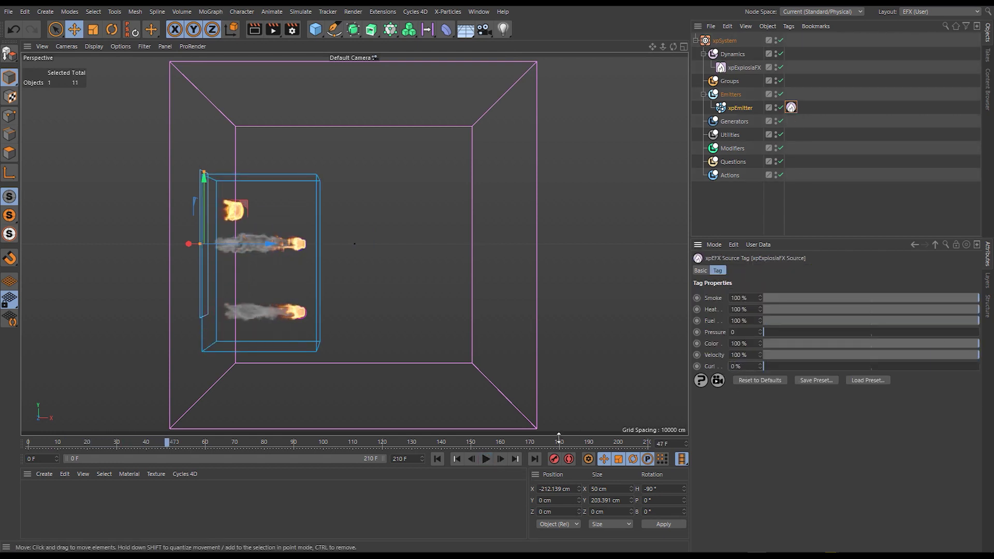
click(438, 460)
click(485, 459)
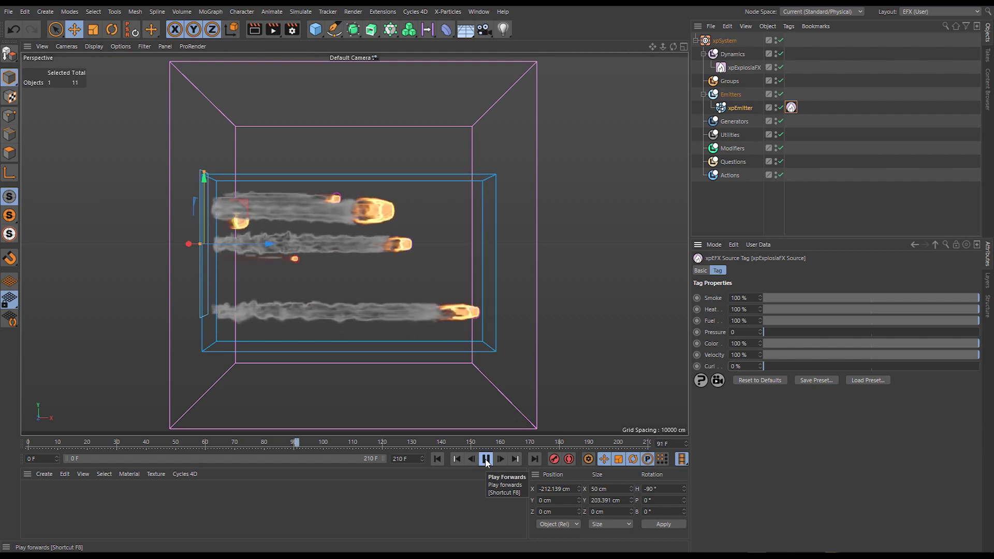
click(486, 459)
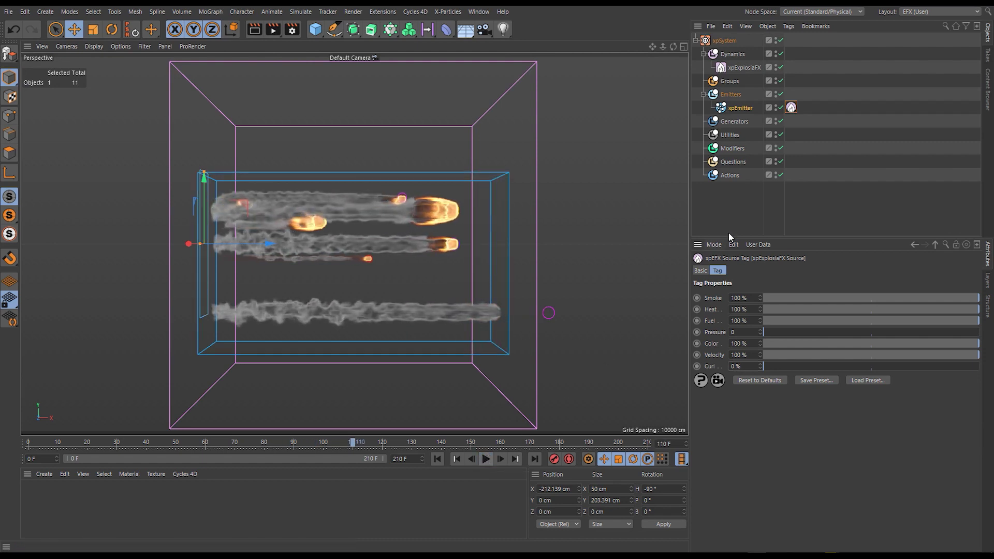
- Raise the xpEmitter particle Radius from 7 cm to 10 cm and replay from the start
click(737, 109)
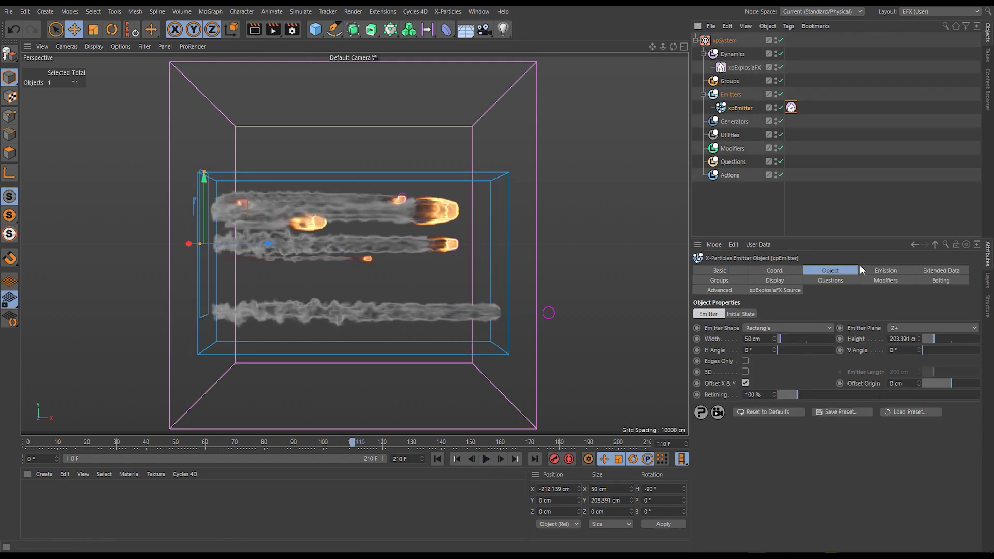
click(880, 270)
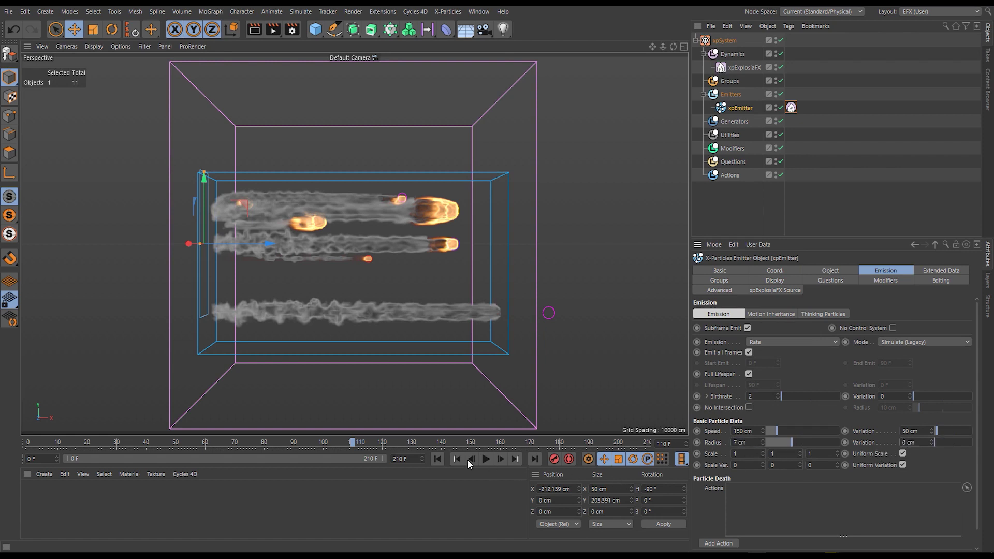
click(438, 459)
click(486, 459)
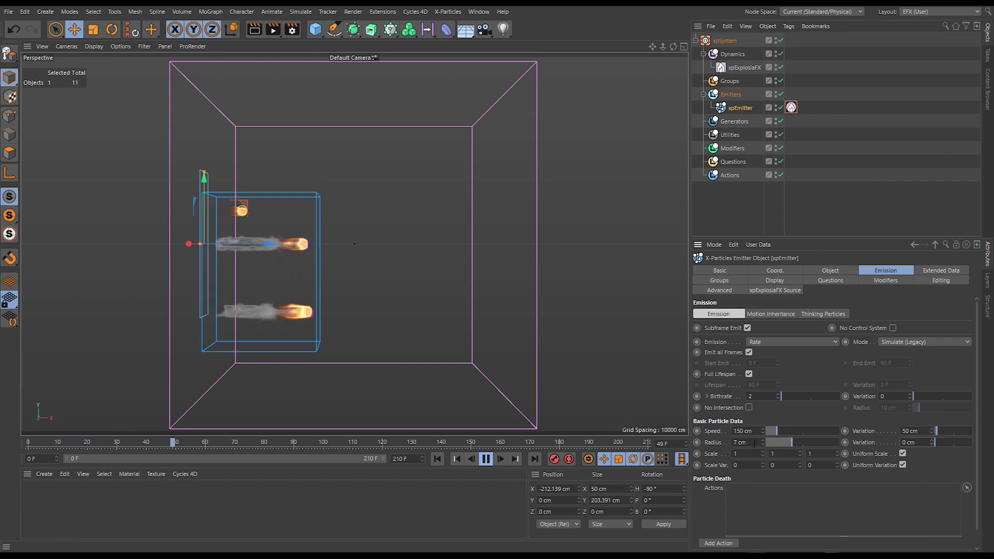
double_click(754, 443)
text(10)
key(Return)
click(438, 460)
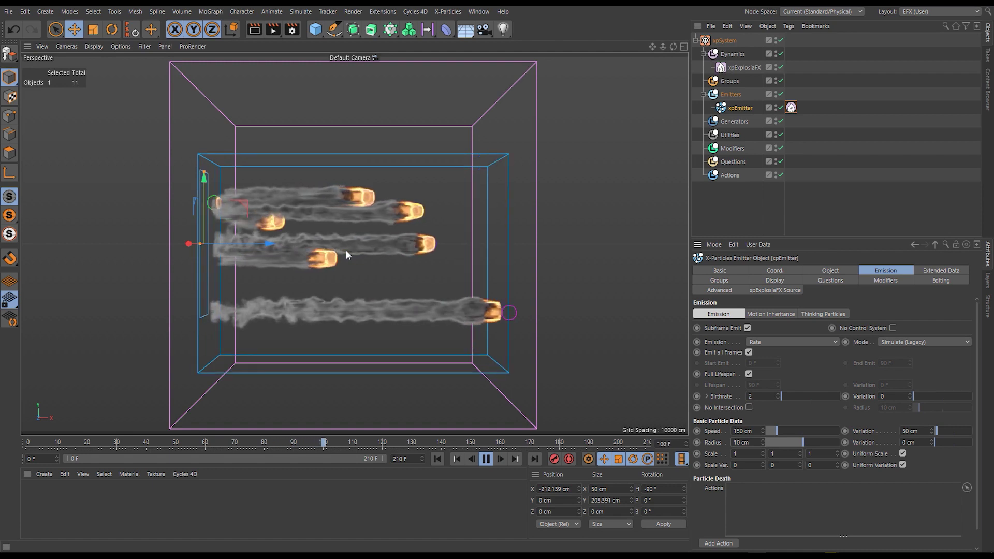
- Experiment with the emitter's Physical Data Temperature and Fuel values, then replay and stop the simulation
click(939, 270)
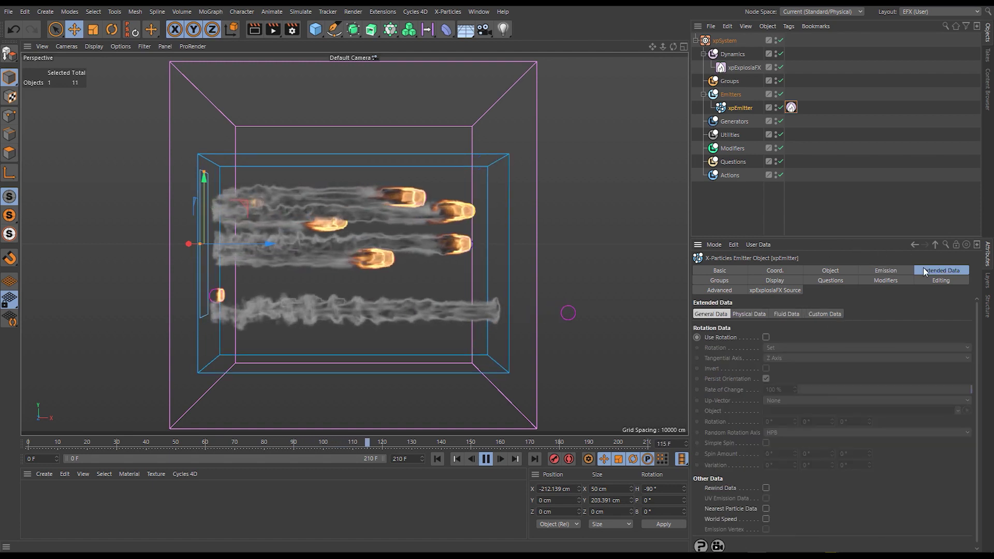
click(748, 312)
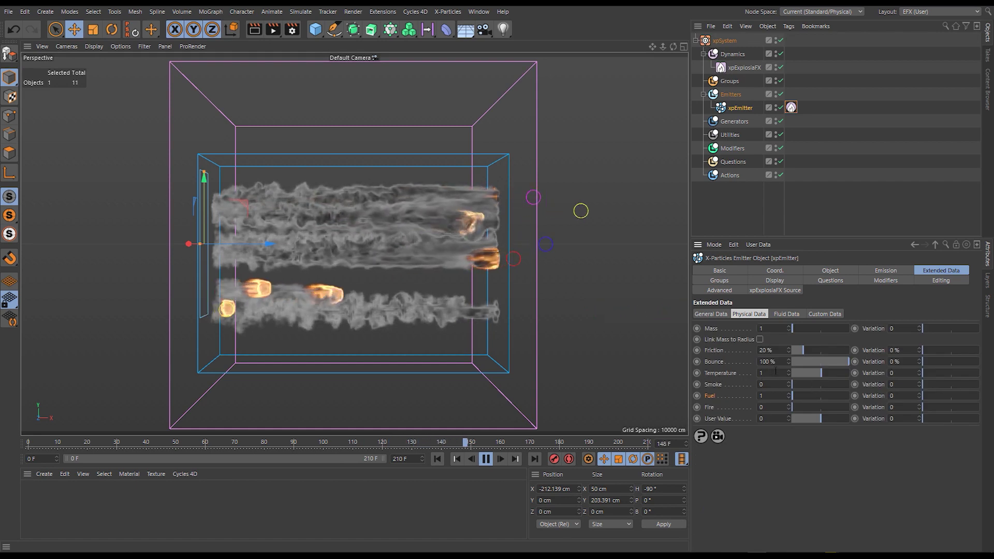
click(771, 396)
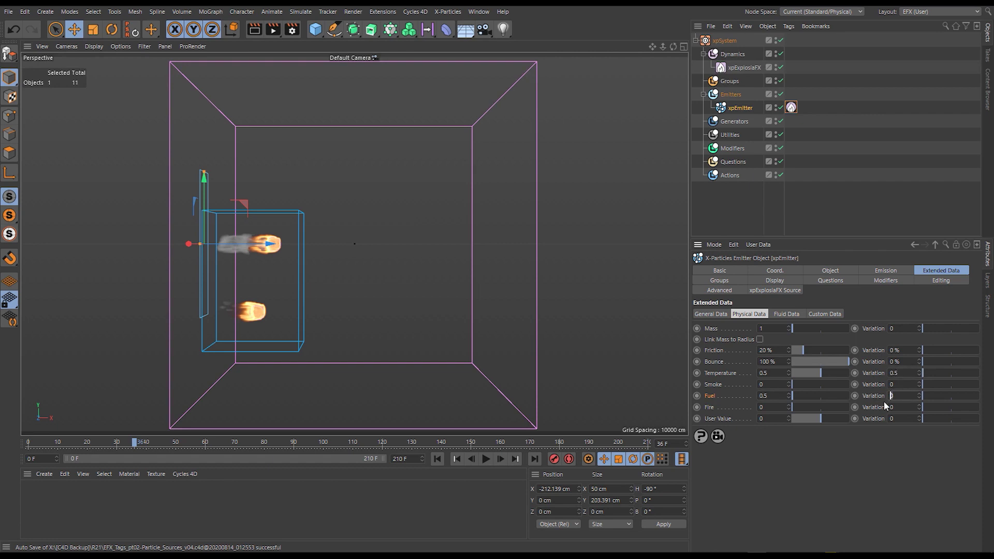
click(436, 460)
click(487, 459)
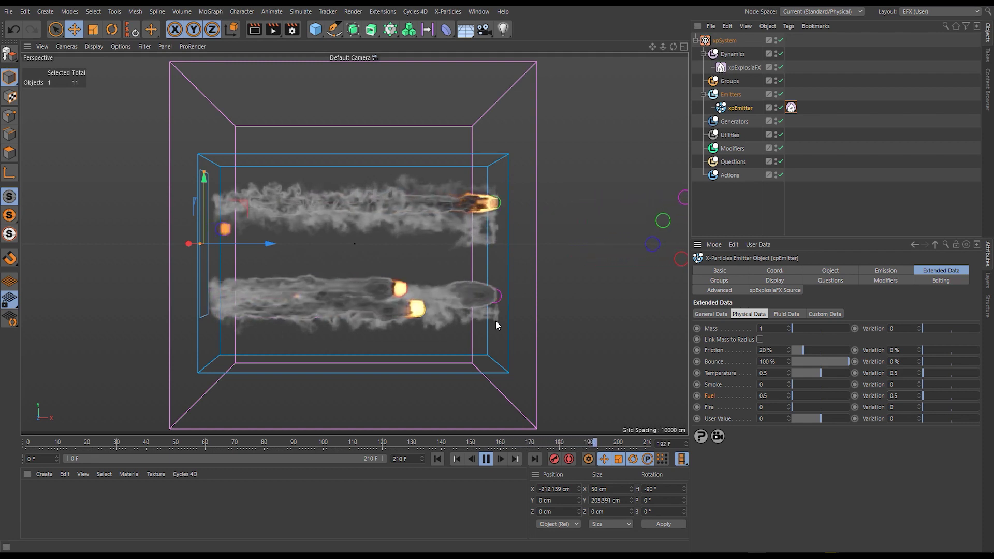
click(485, 459)
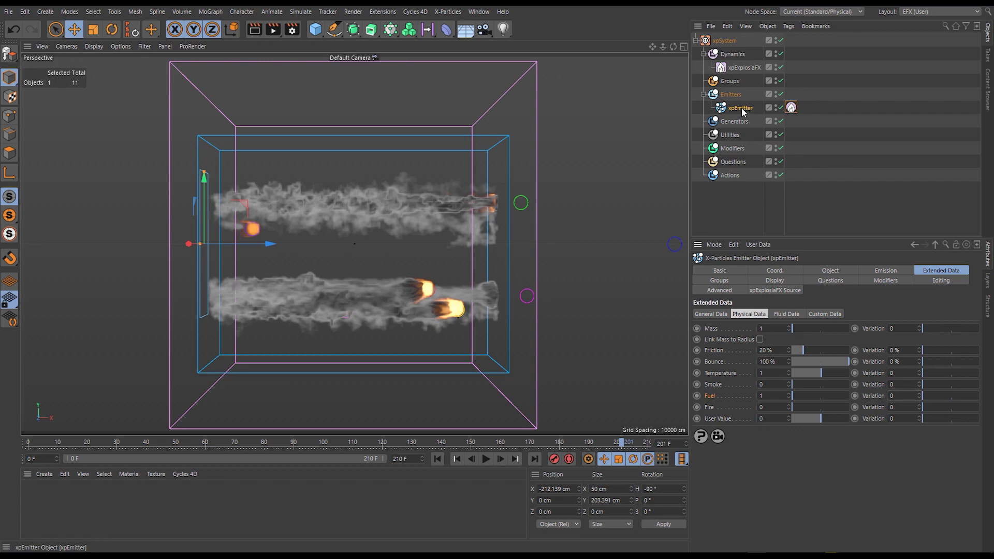
- Add an xpPhysical control modifier and set its temperature change rate to -0.1
click(727, 149)
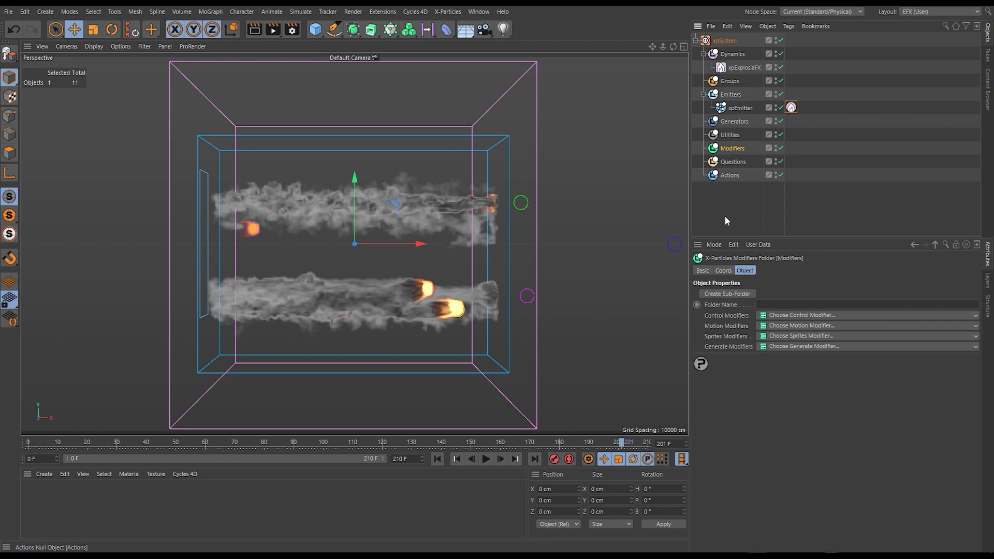
click(787, 316)
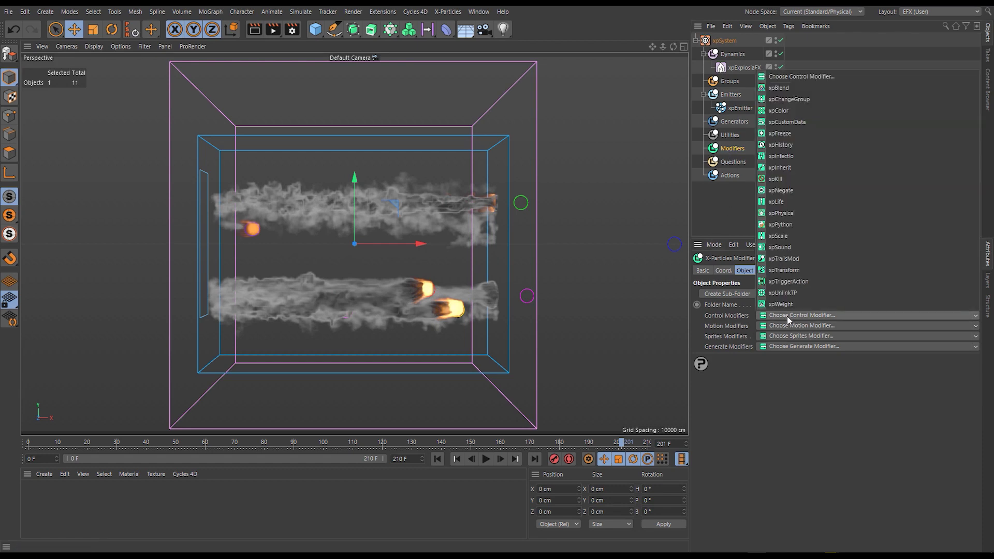
click(804, 214)
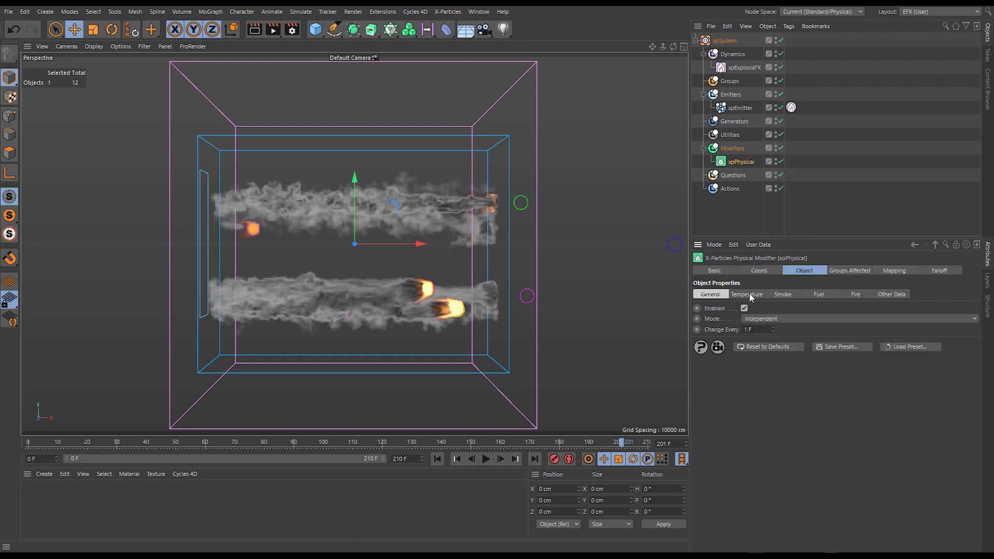
click(750, 294)
click(816, 294)
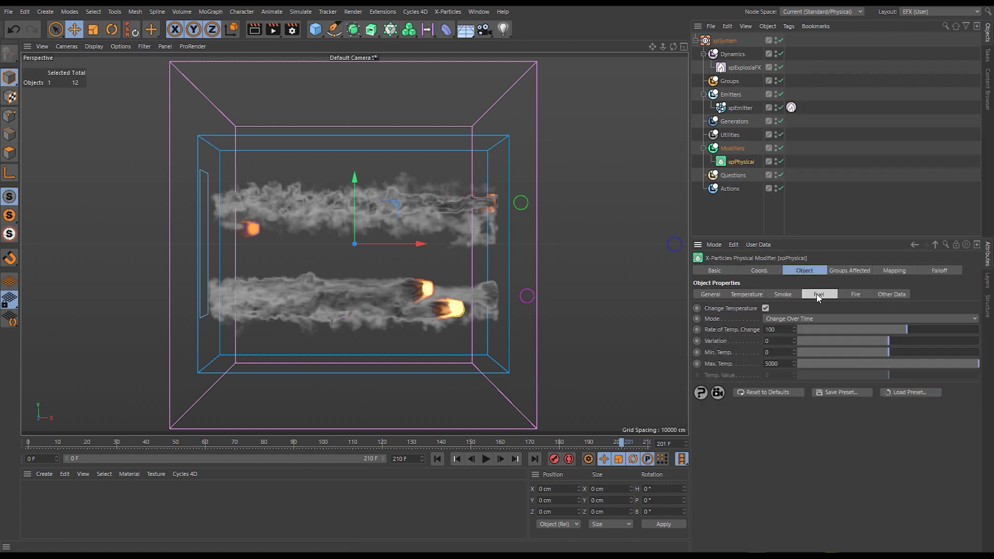
click(784, 296)
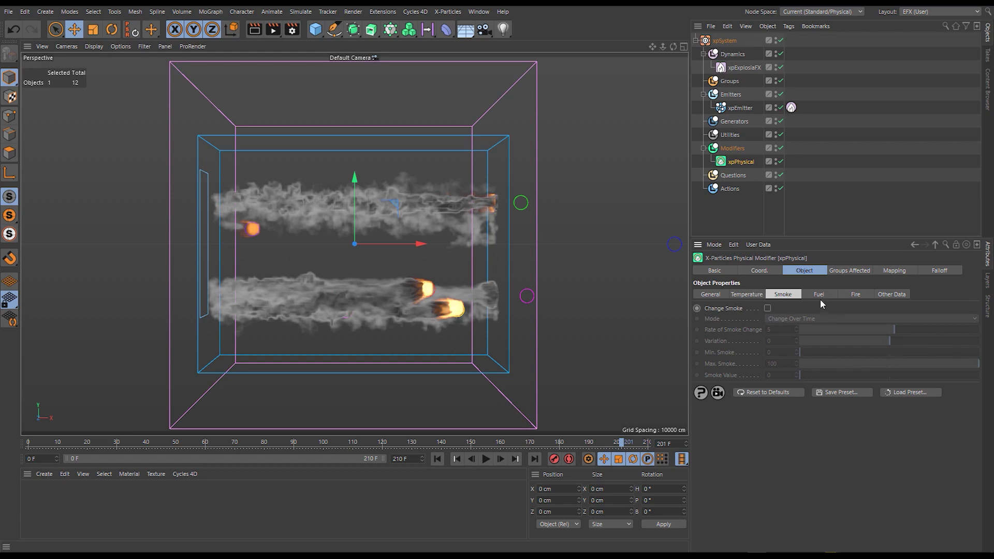
click(743, 295)
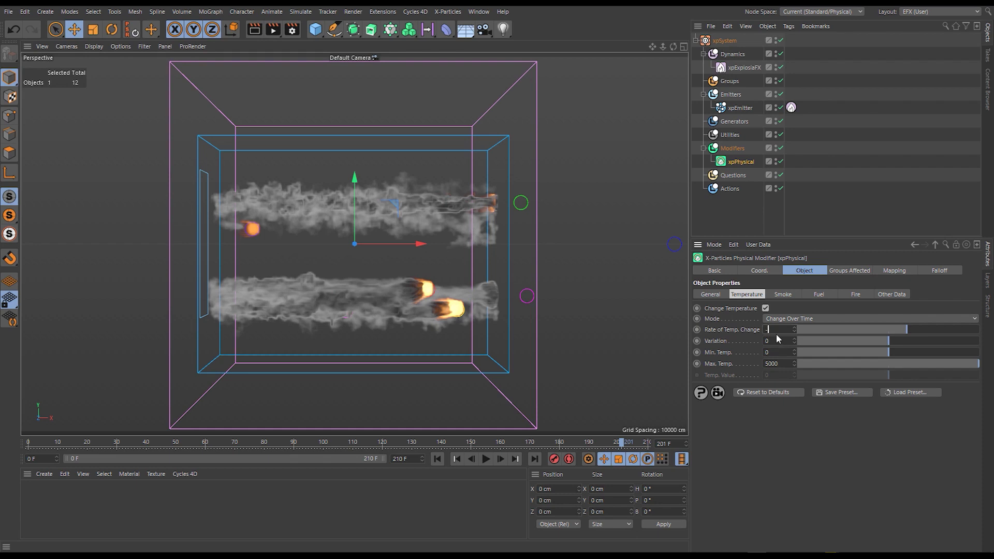
text(0.1)
key(Return)
- Enable fuel Change Over Time with a rate of -0.1 and rewind the simulation
click(819, 295)
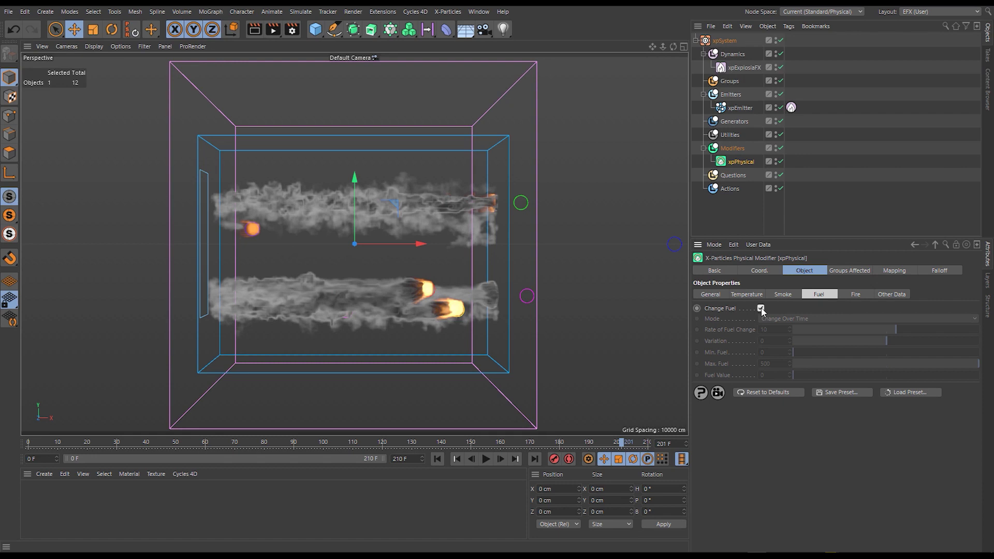
click(761, 309)
click(781, 320)
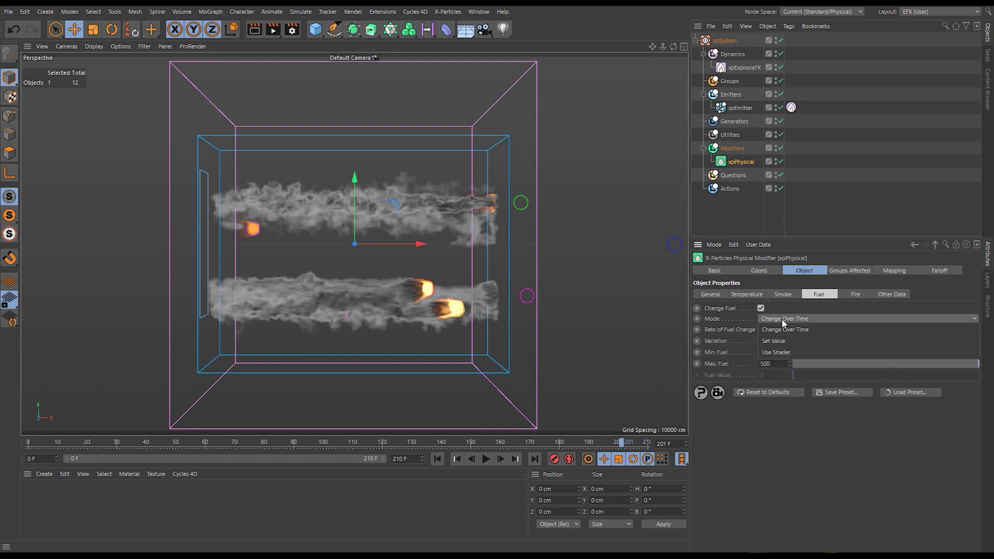
click(782, 325)
text(-0.1)
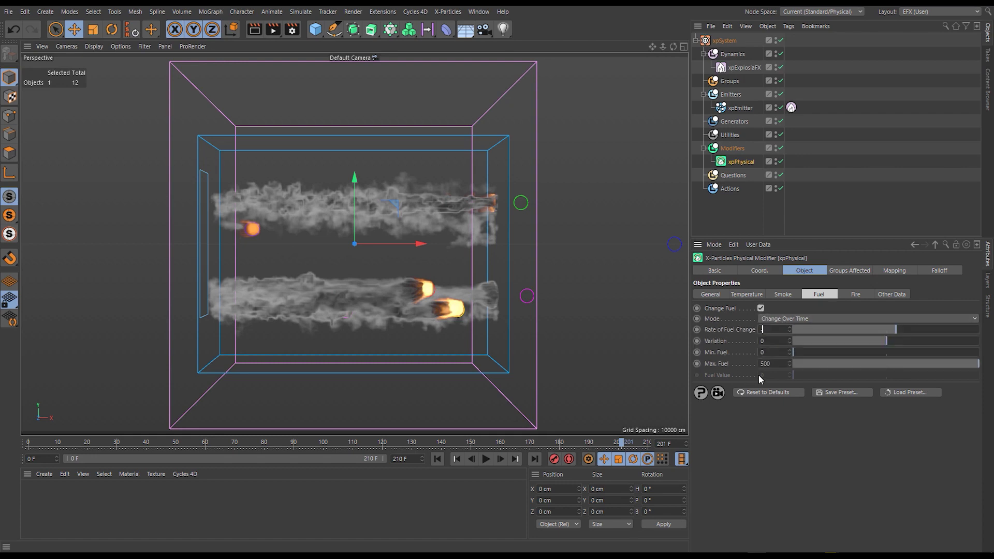
key(Return)
click(456, 461)
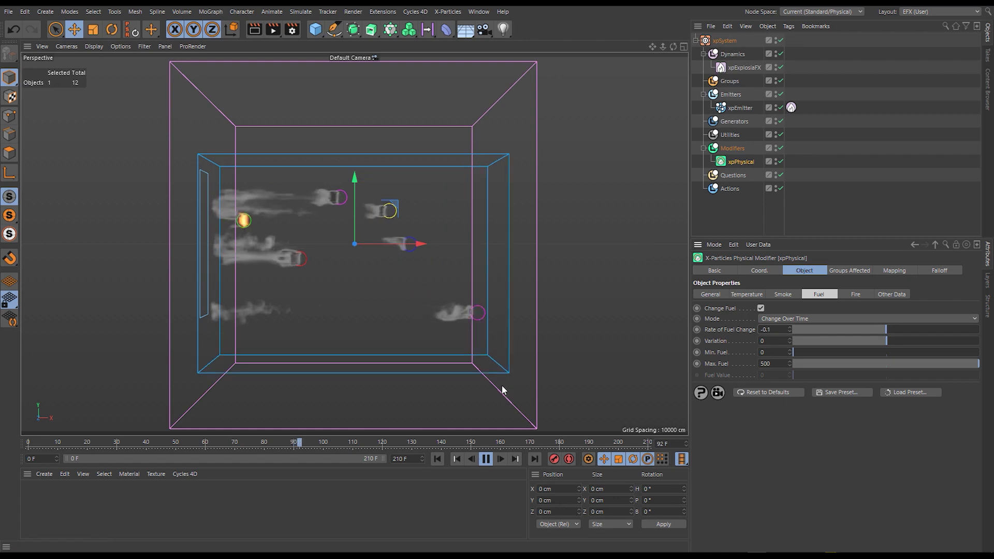
- Correct the fuel change rate to 0.1, then stop and rewind the simulation
click(772, 329)
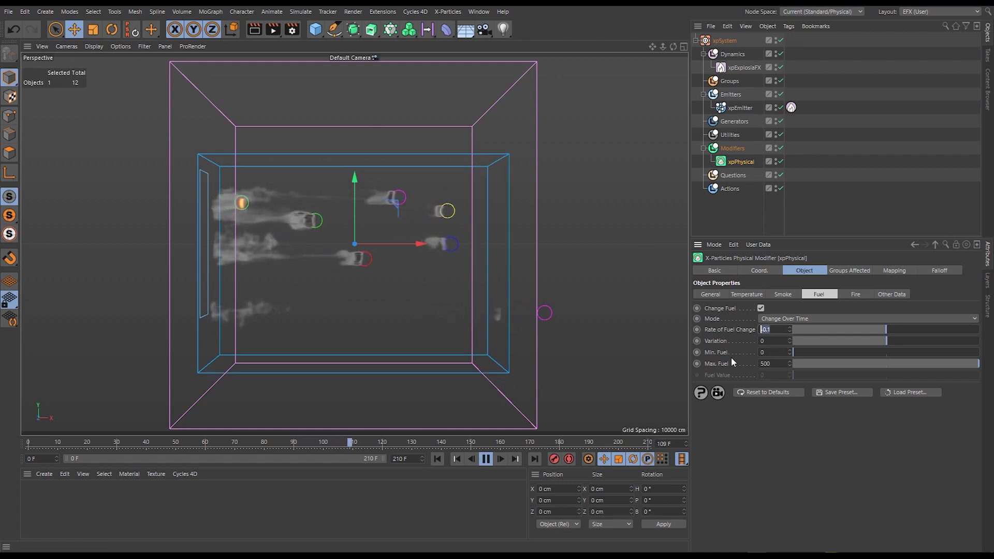
text(0.1)
key(Return)
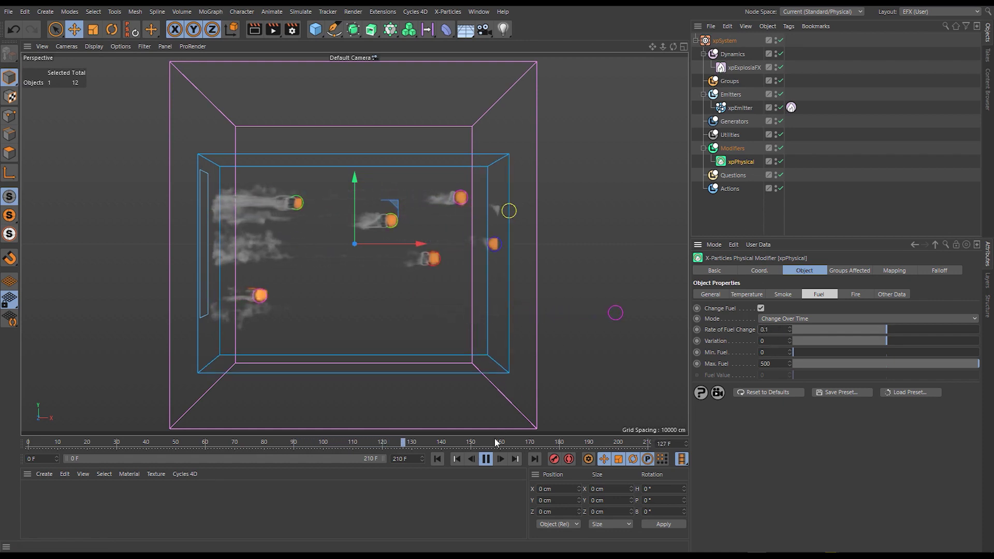
click(485, 459)
click(437, 459)
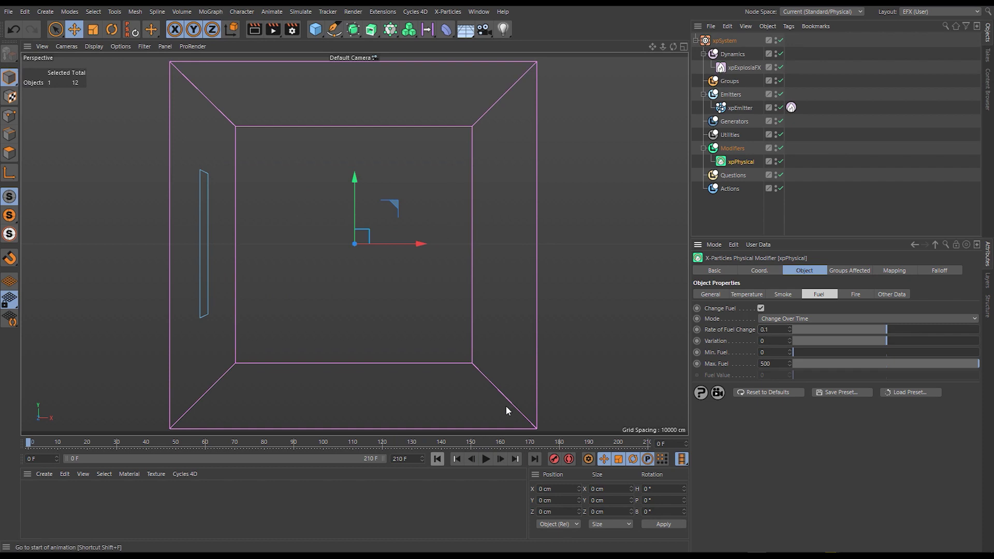
- Set the xpEmitter's starting particle Fuel to 0
click(733, 108)
double_click(767, 395)
text(0)
key(Return)
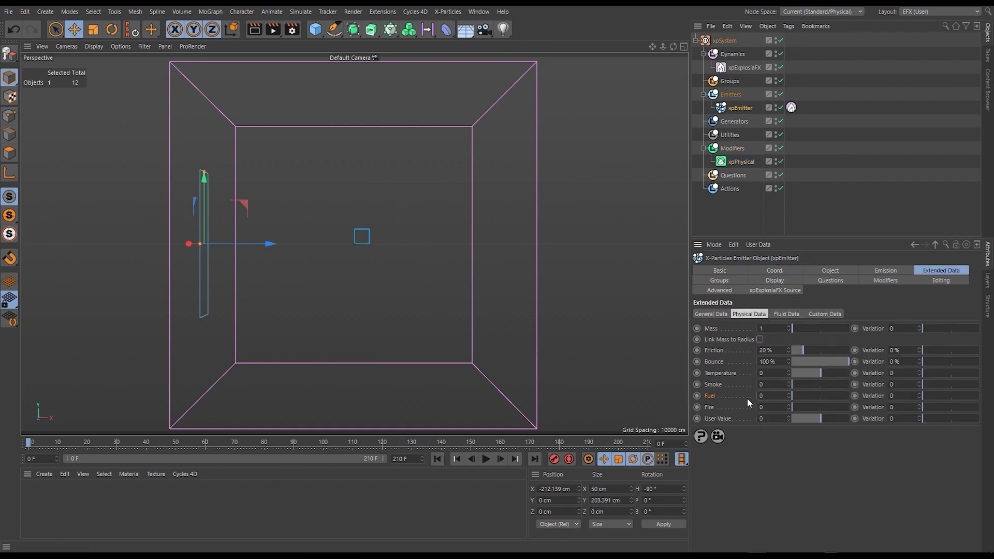
- Cap xpPhysical temperature and fuel at max 1 with temperature rate 0.02, then replay
click(790, 108)
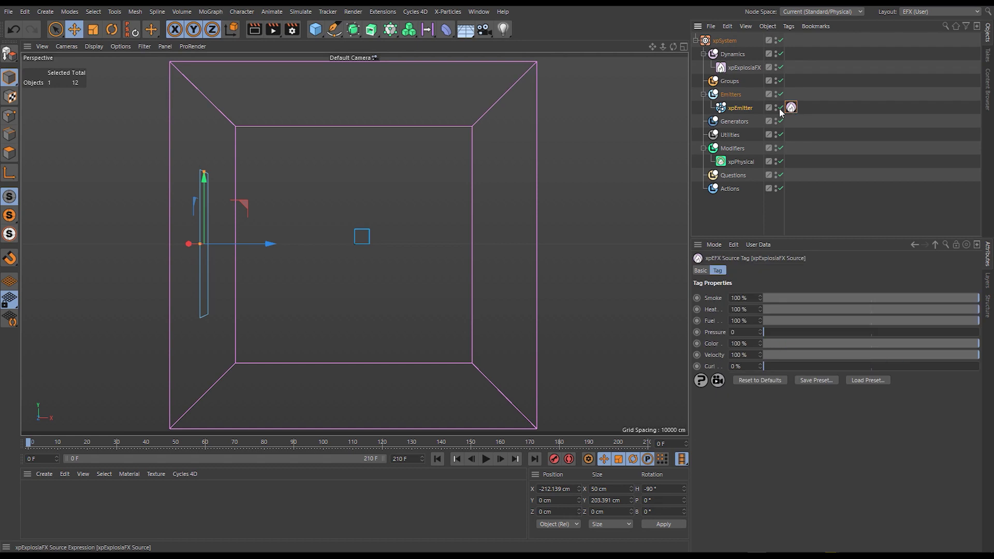
click(738, 158)
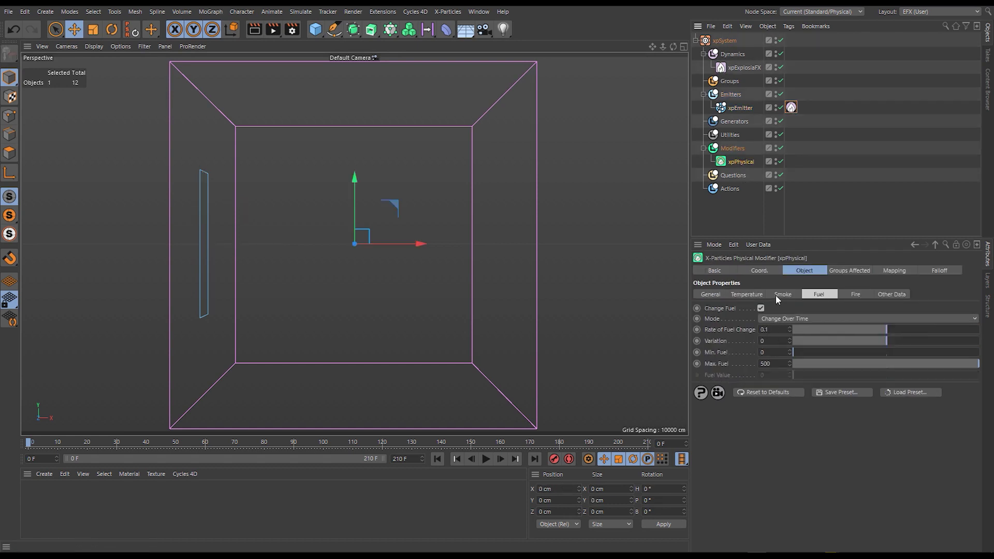
click(747, 294)
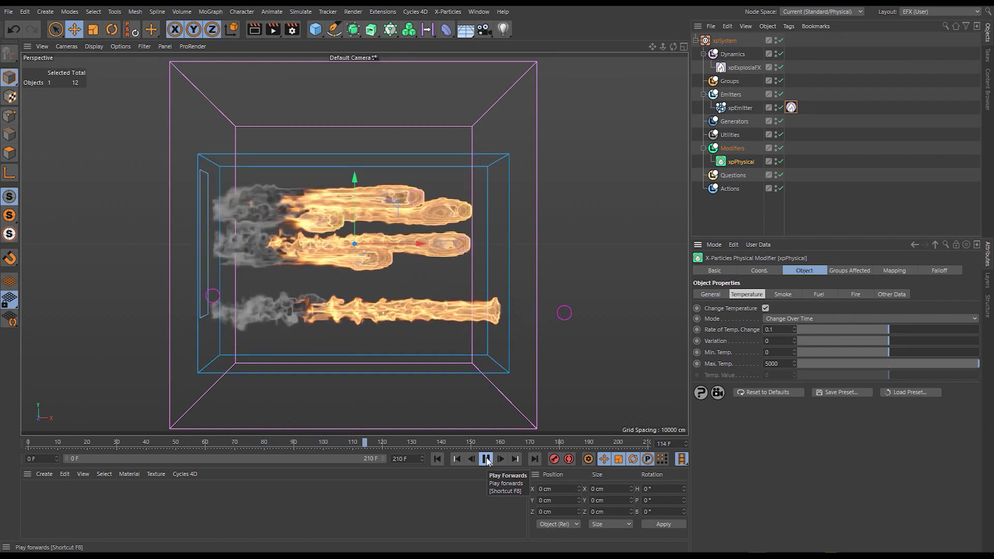
click(486, 460)
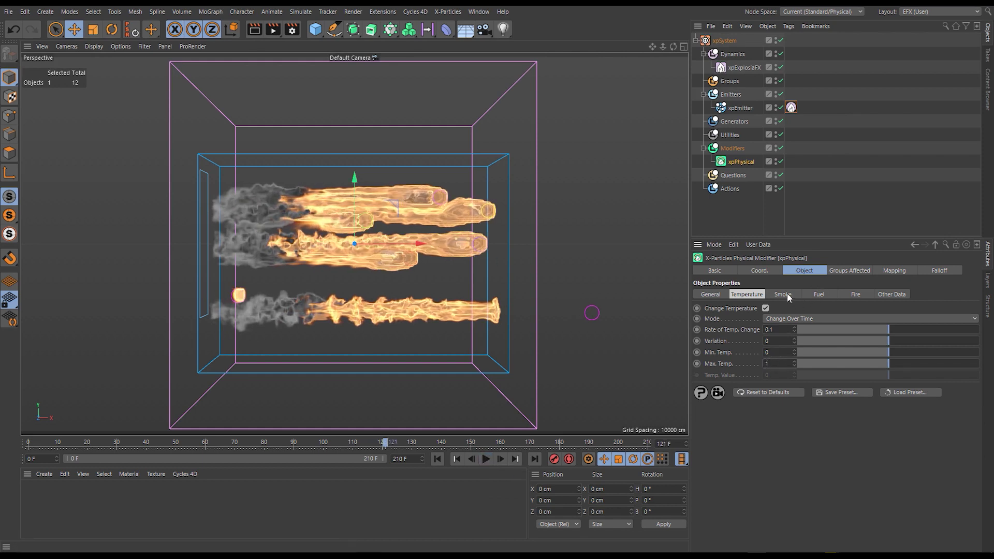
click(818, 294)
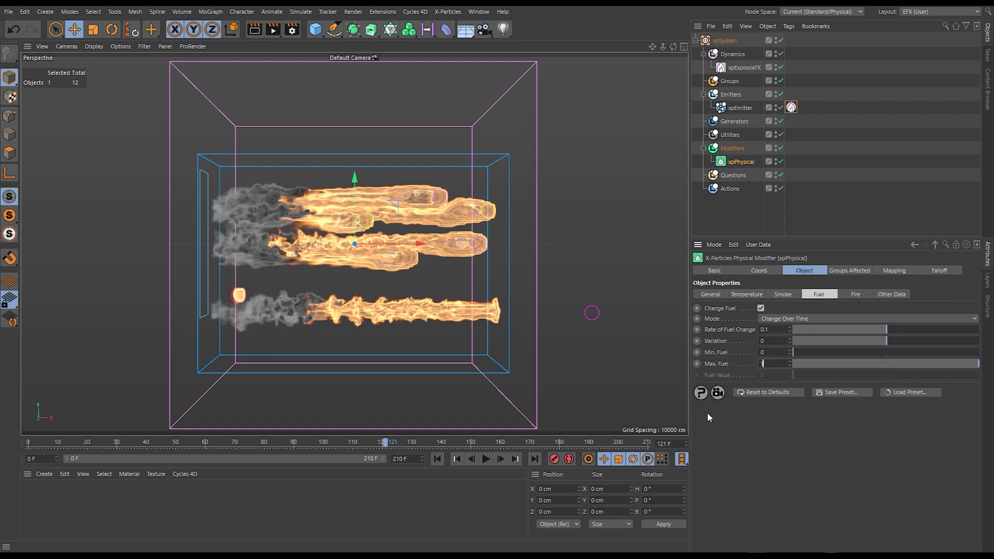
click(437, 459)
click(487, 459)
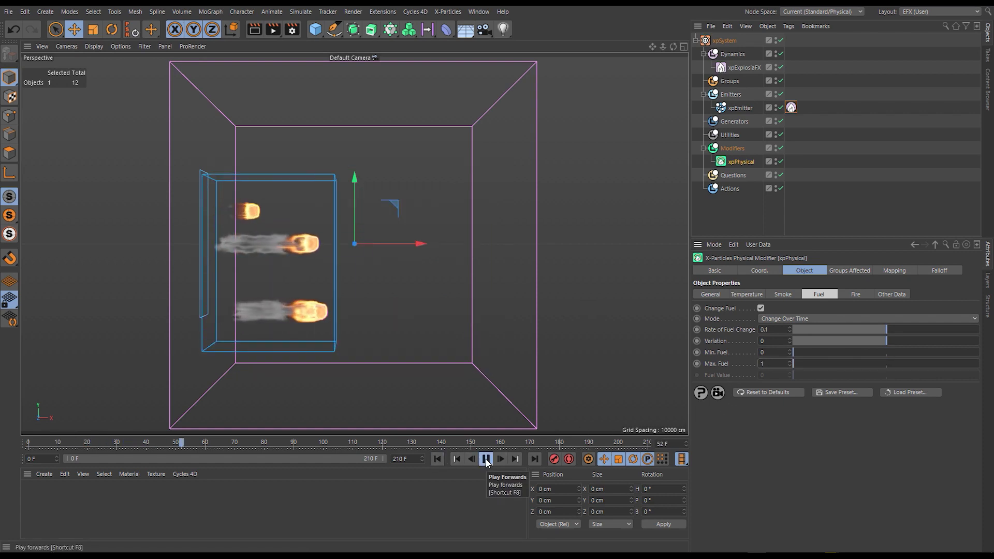
click(486, 459)
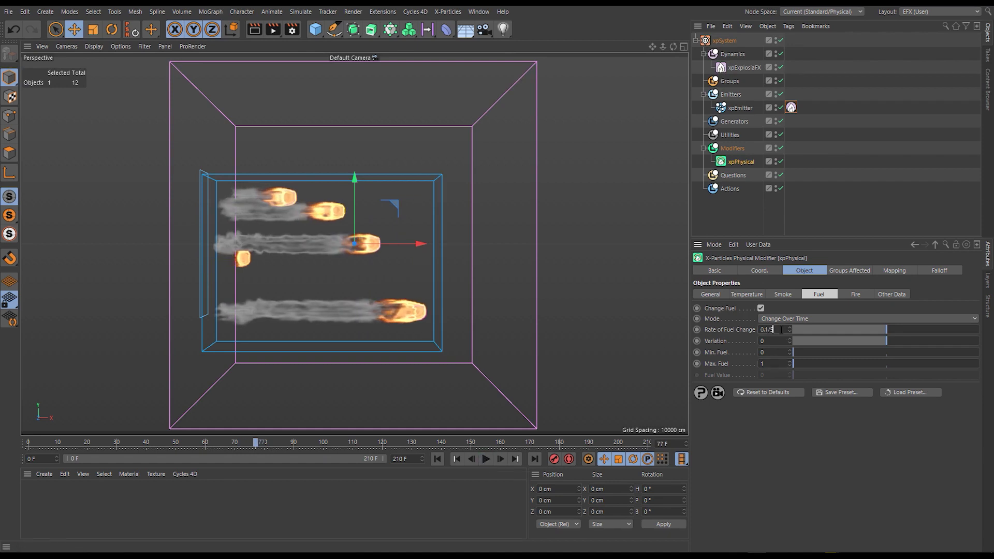
click(747, 294)
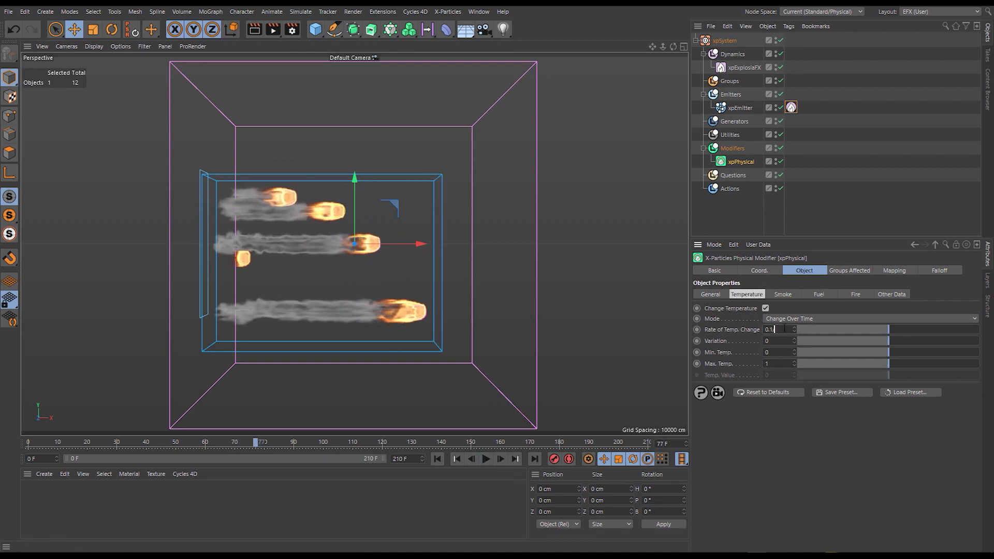
click(437, 459)
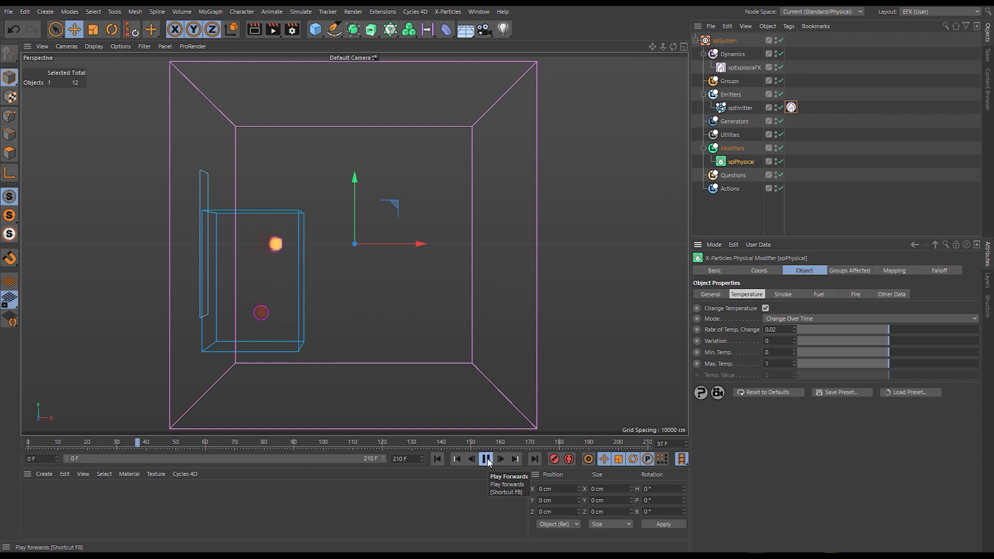
- Stop and rewind, then set the xpEmitter's Editor Display to Squares
click(487, 459)
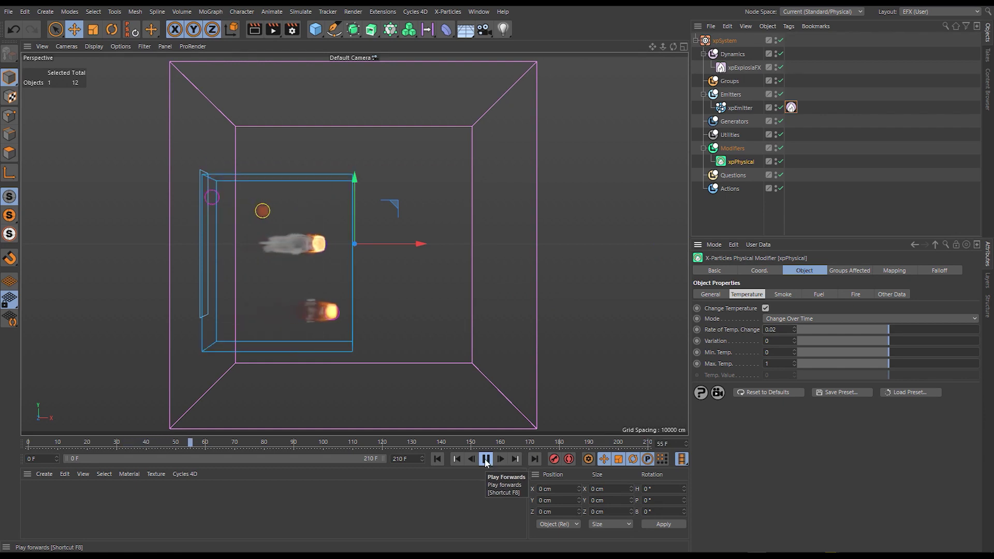
click(437, 458)
click(739, 109)
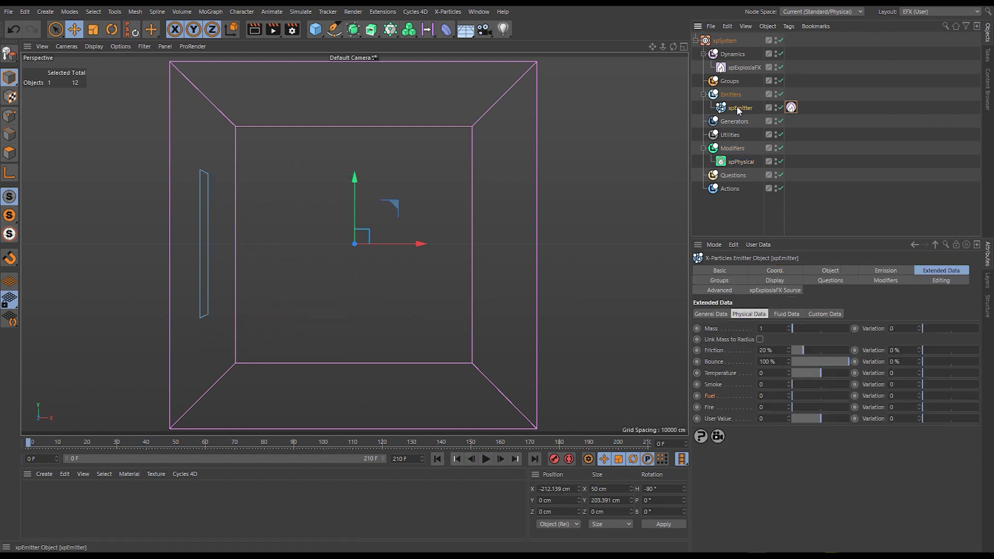
click(785, 281)
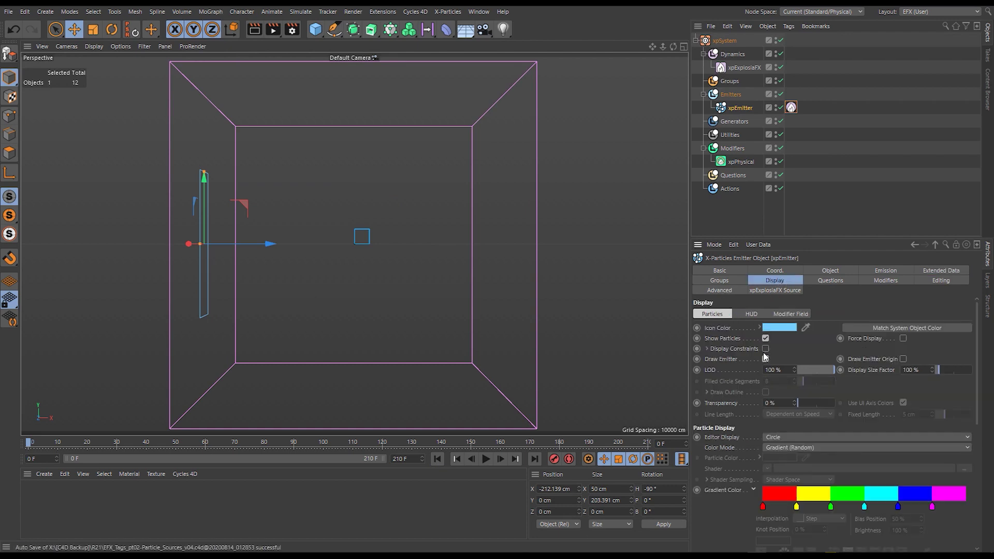
click(774, 439)
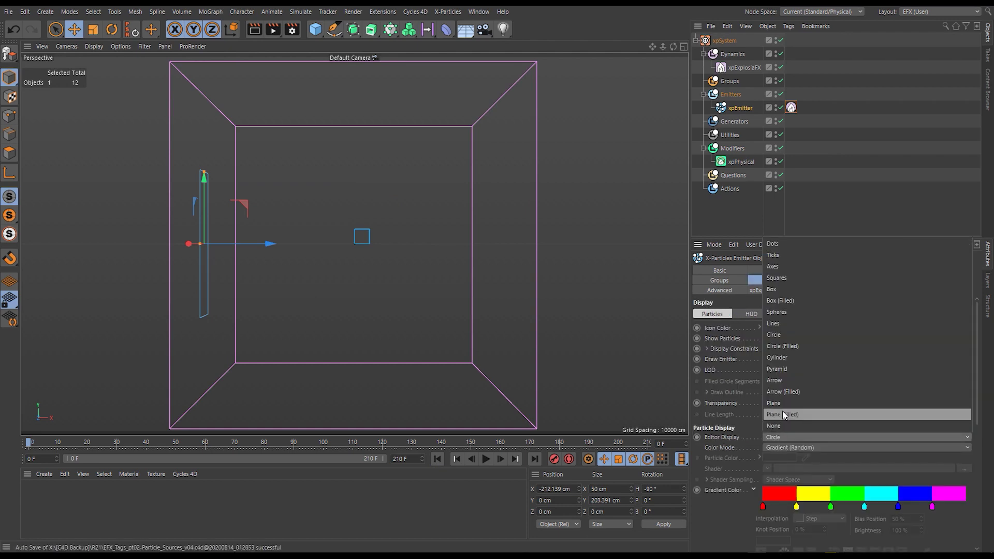
click(785, 280)
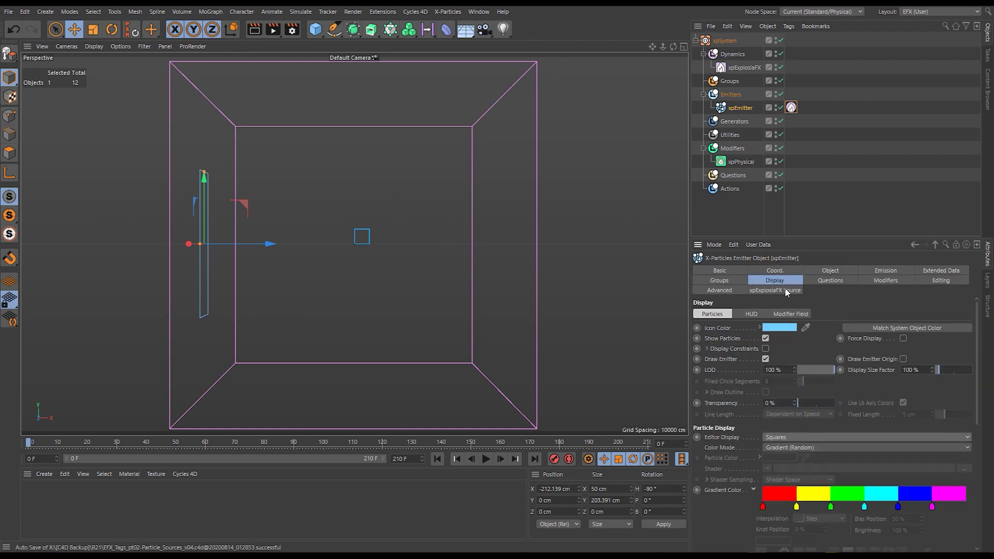
- Change the Emitter Shape to Circle and inspect the flame cone at frame 64
click(884, 270)
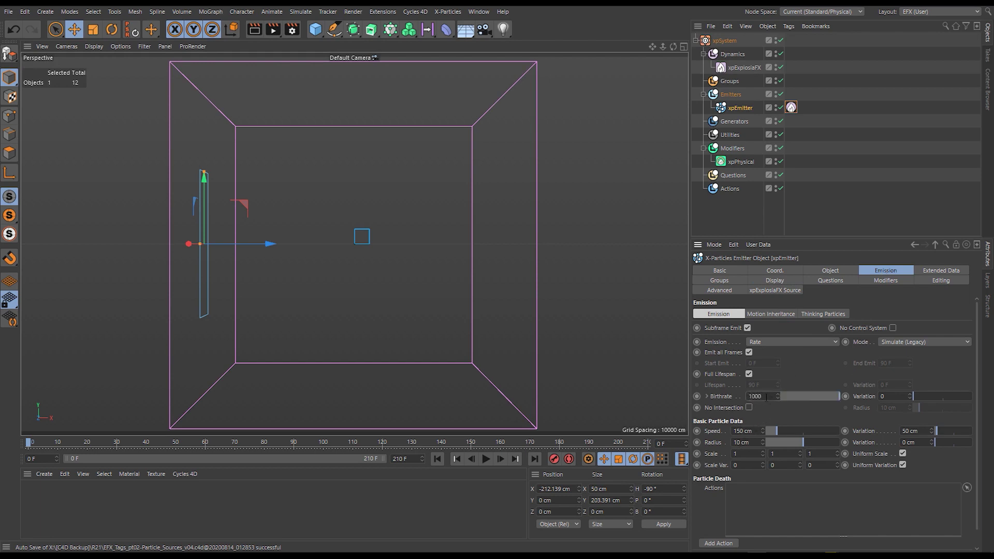
click(831, 271)
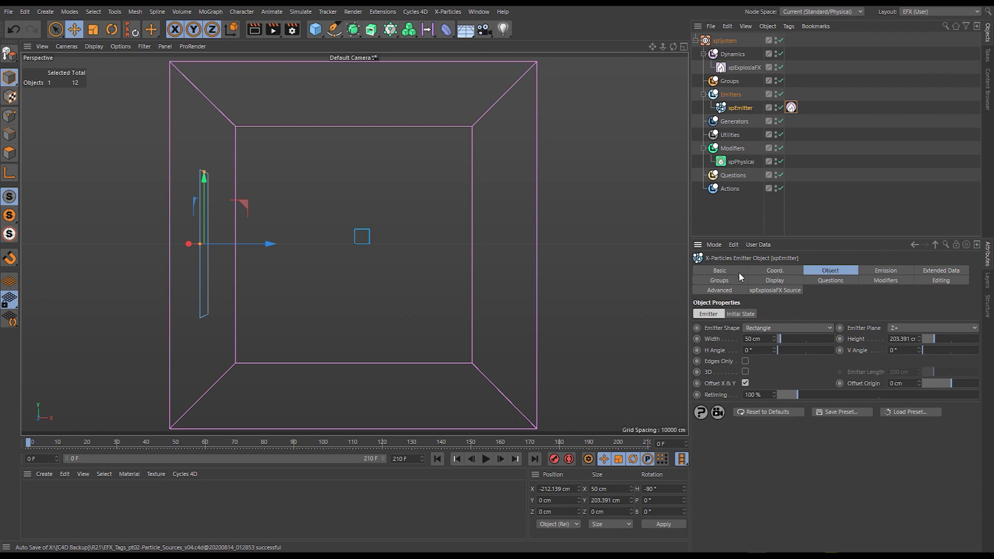
click(768, 328)
click(769, 347)
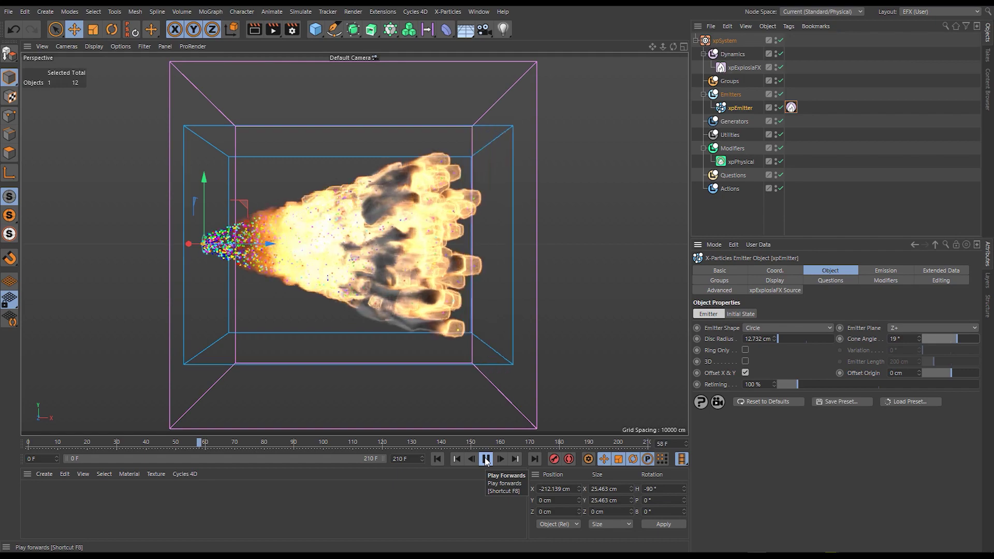
click(485, 459)
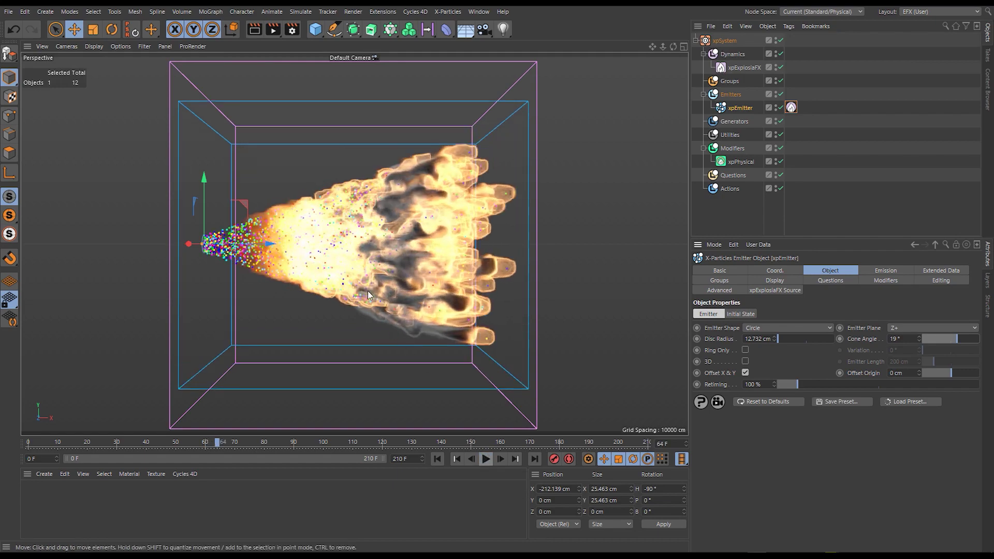
alt+drag(407, 253, 424, 265)
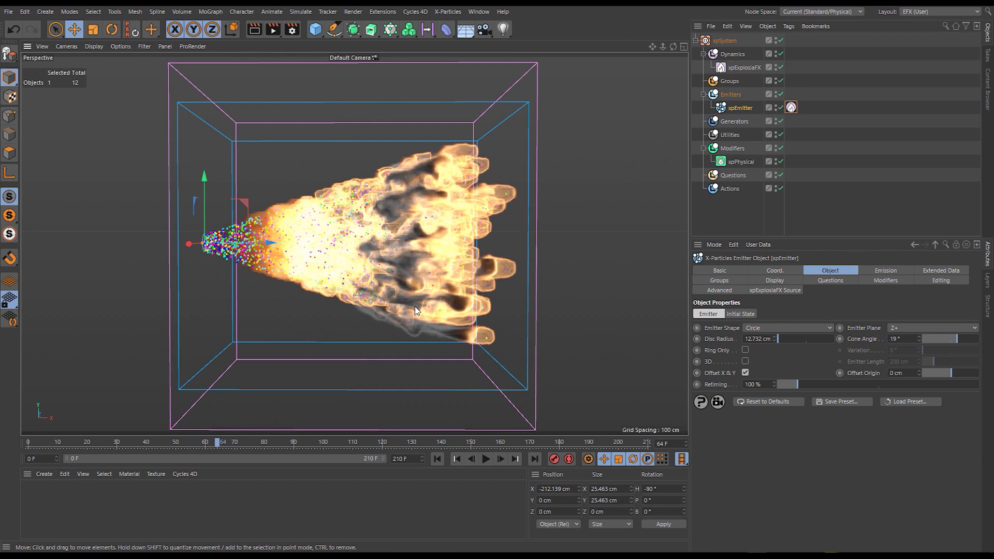
- Add an xpAttractor below the fire, set to Force type with Force 60, and rewind
click(733, 149)
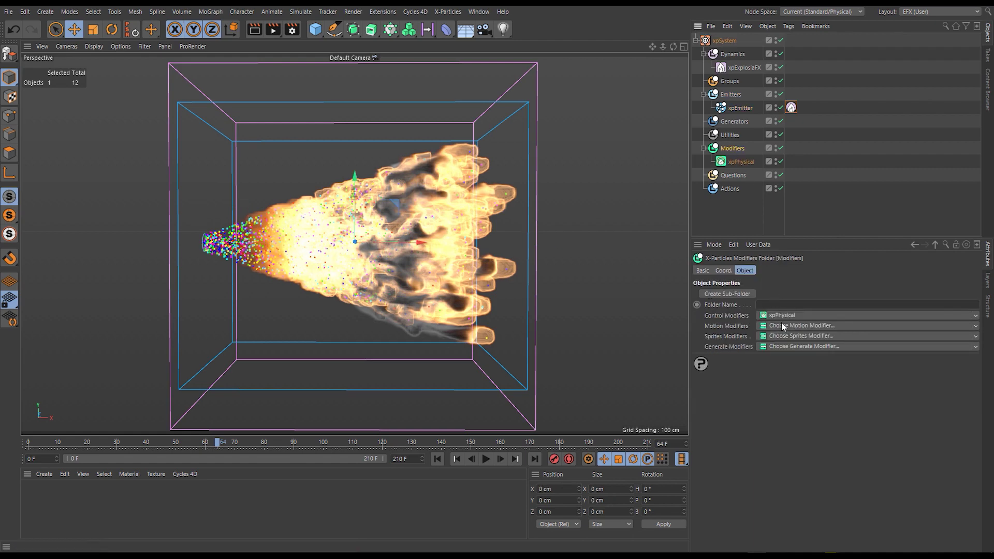
click(782, 325)
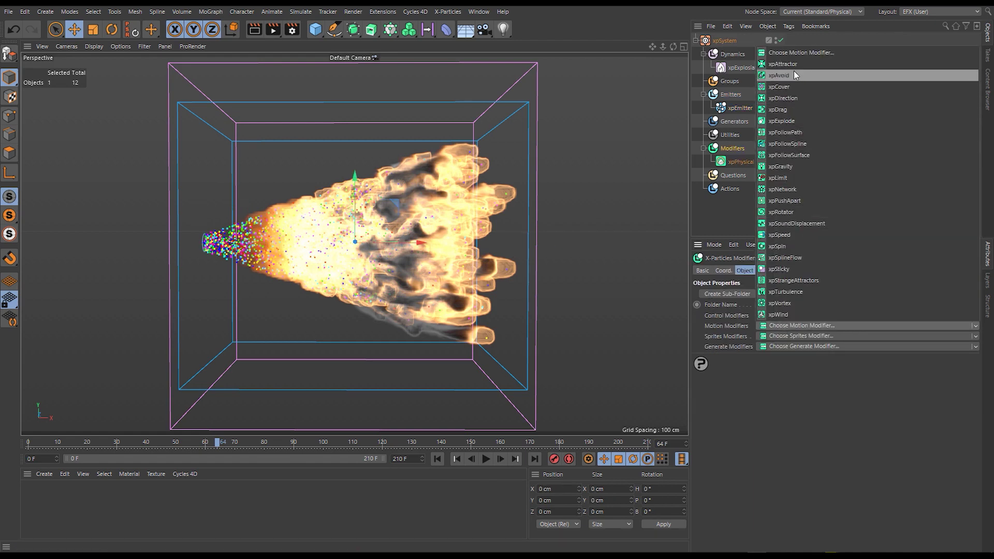
click(794, 65)
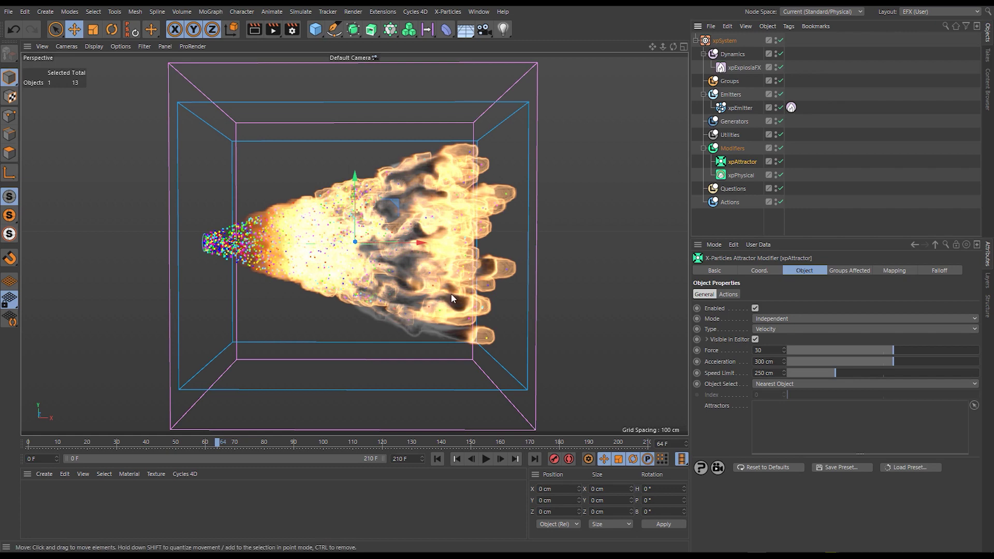
drag(451, 298, 463, 383)
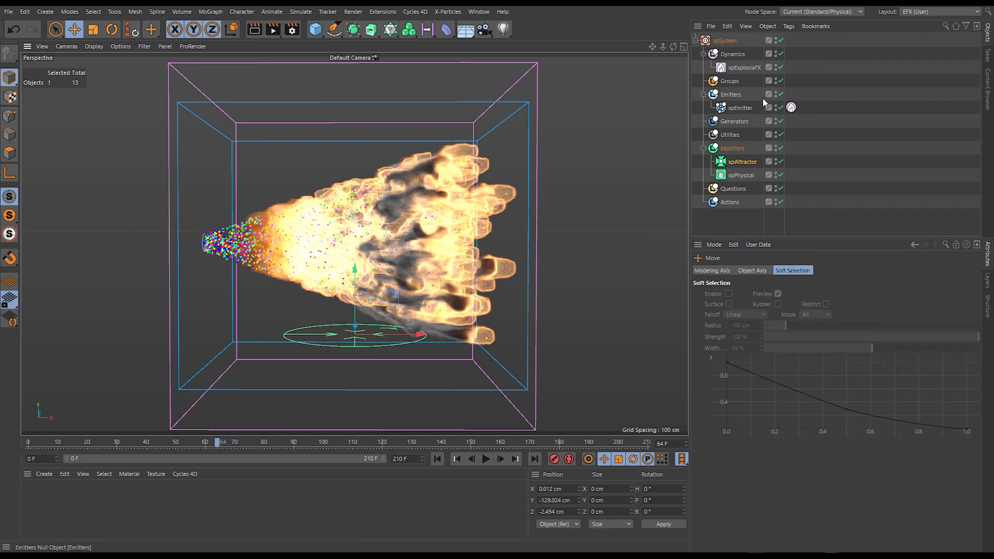
click(741, 163)
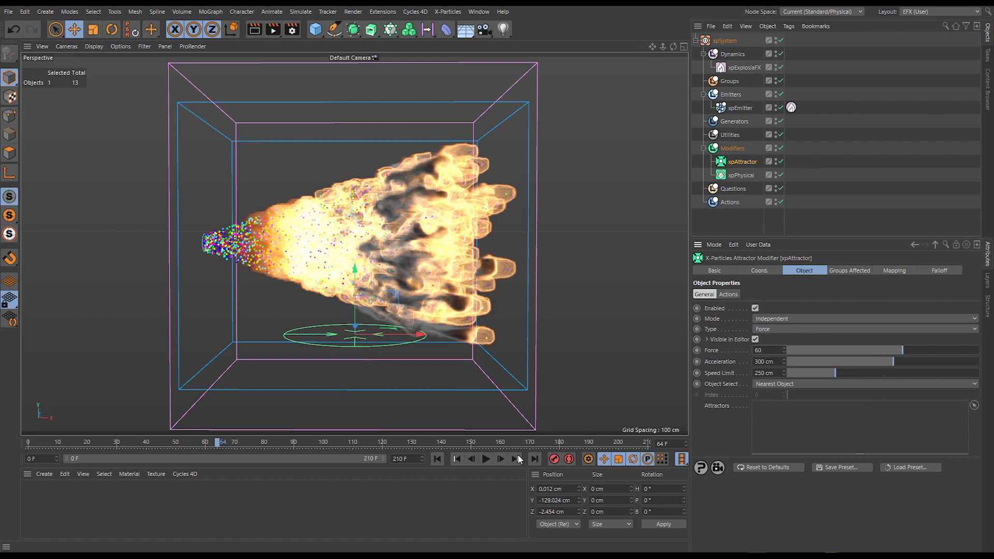
click(438, 461)
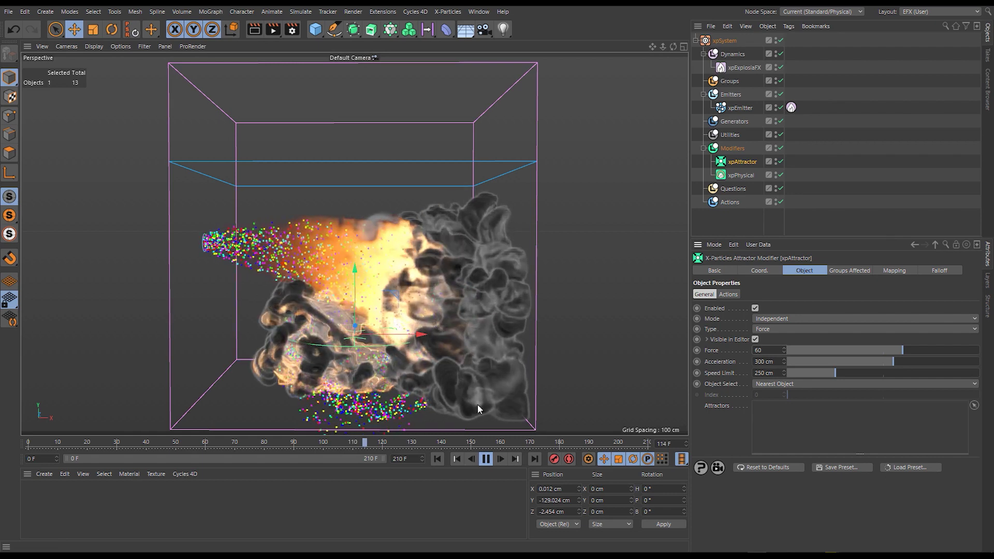
click(485, 459)
alt+drag(393, 305, 312, 305)
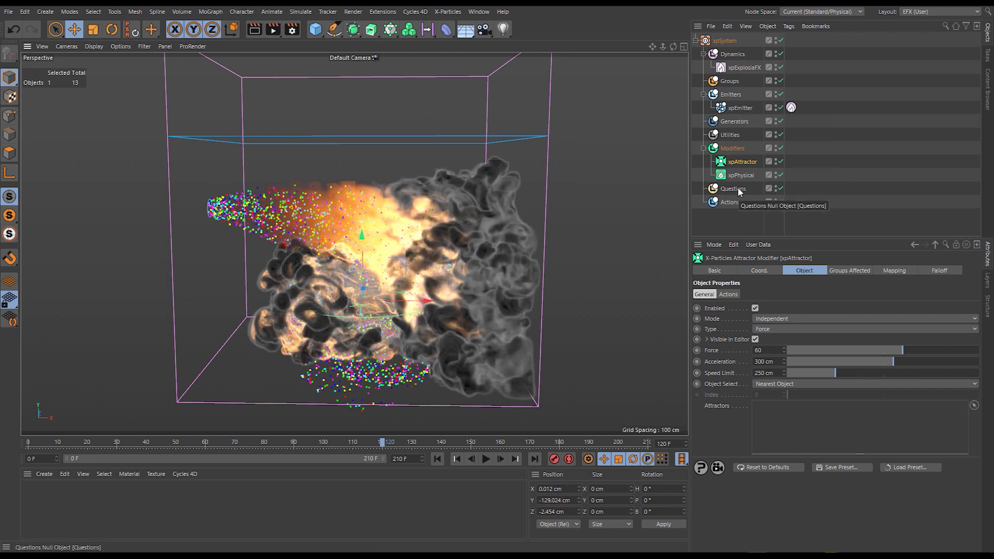
- Move the xpEmitter toward the domain centre and delete the xpAttractor and xpPhysical modifiers
click(437, 459)
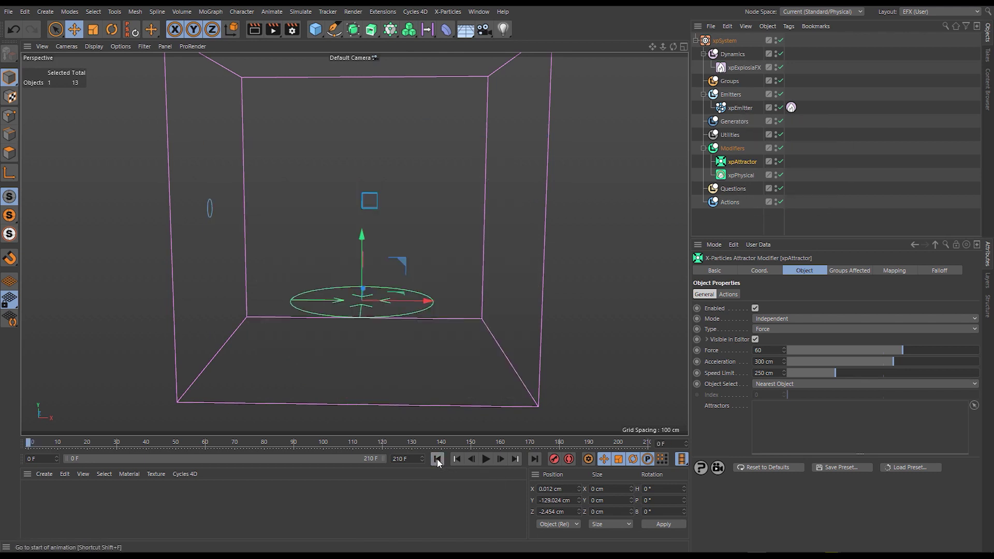
click(740, 107)
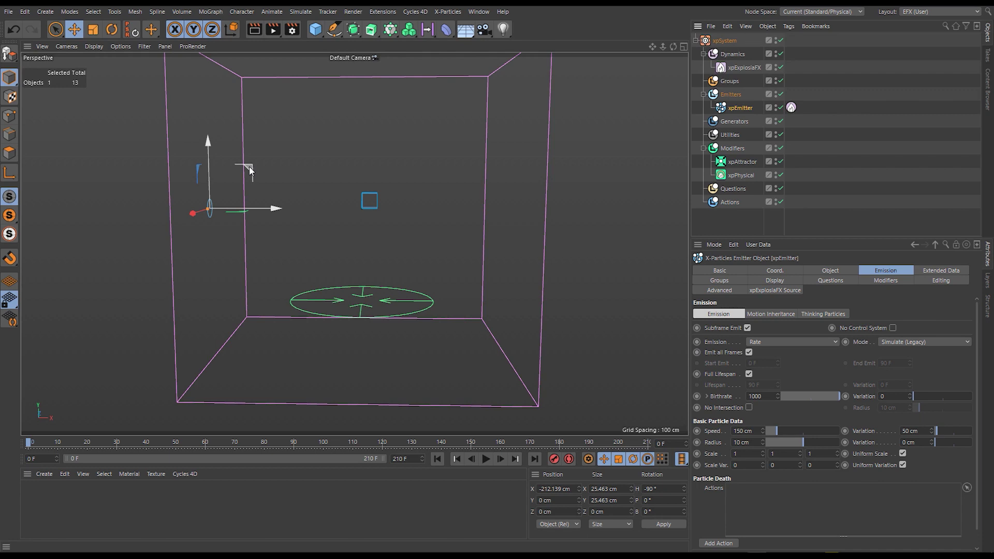
drag(250, 166, 409, 230)
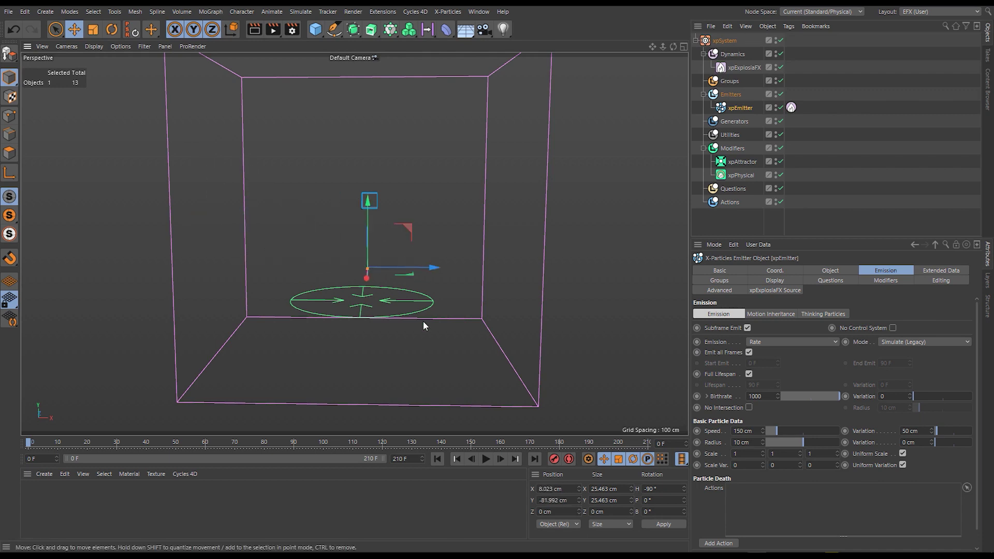
click(743, 162)
key(Delete)
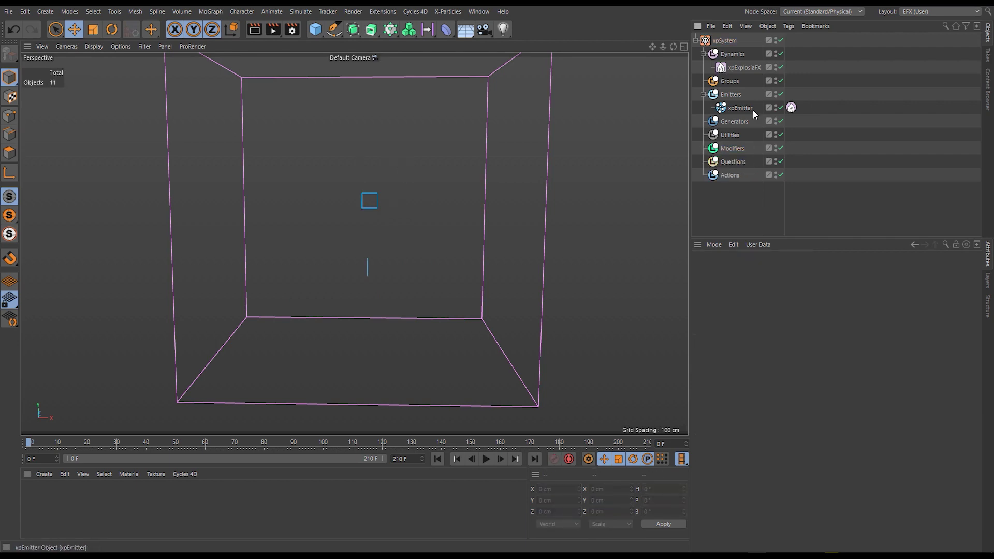
- Show the xpEmitter's Physical Data with Temperature and Fuel at 1, preview, and rewind to frame 0
click(747, 107)
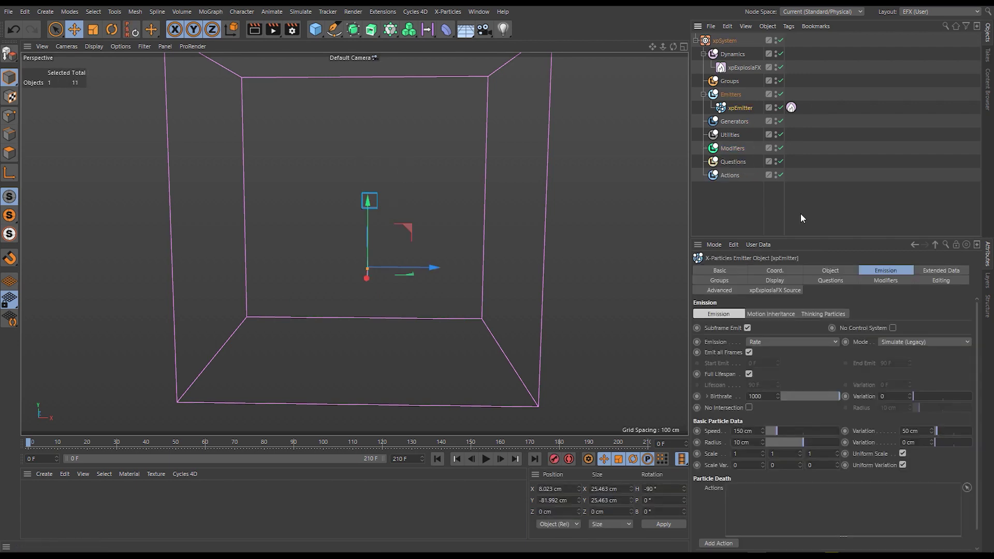
click(931, 270)
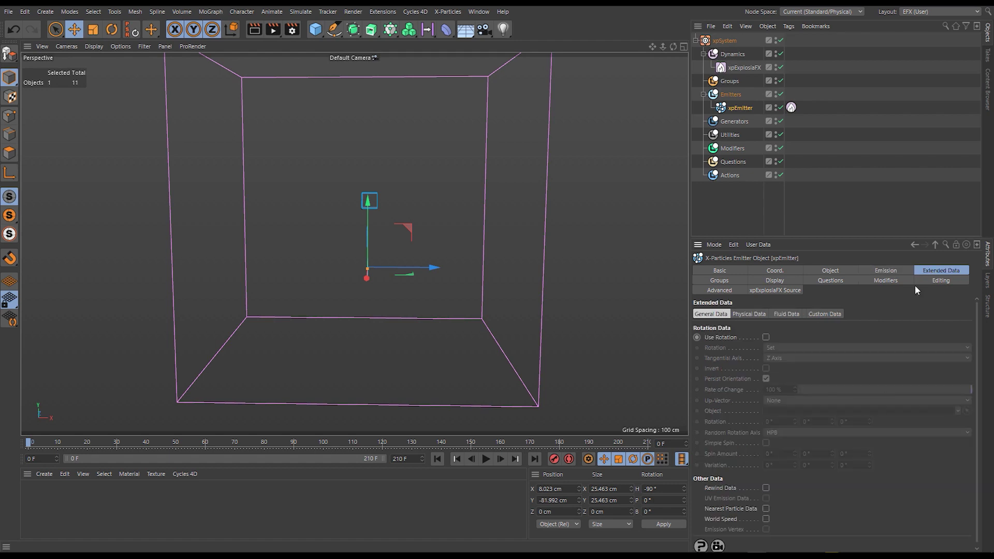
click(752, 314)
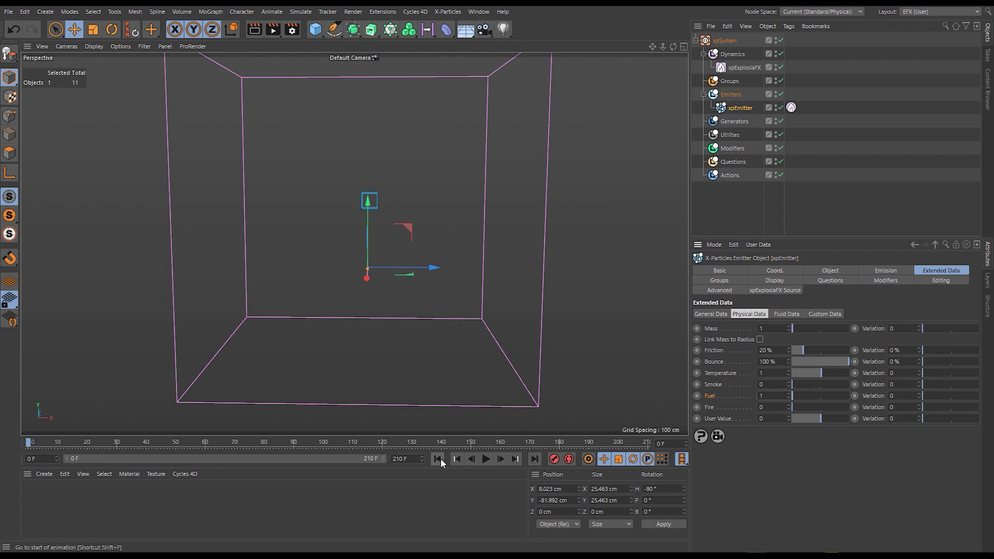
click(486, 459)
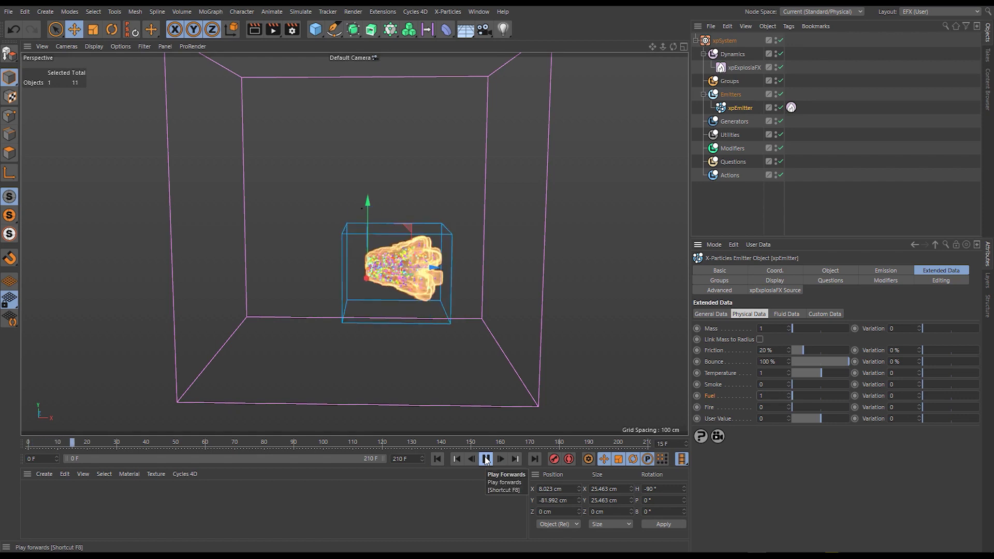
click(486, 459)
click(438, 459)
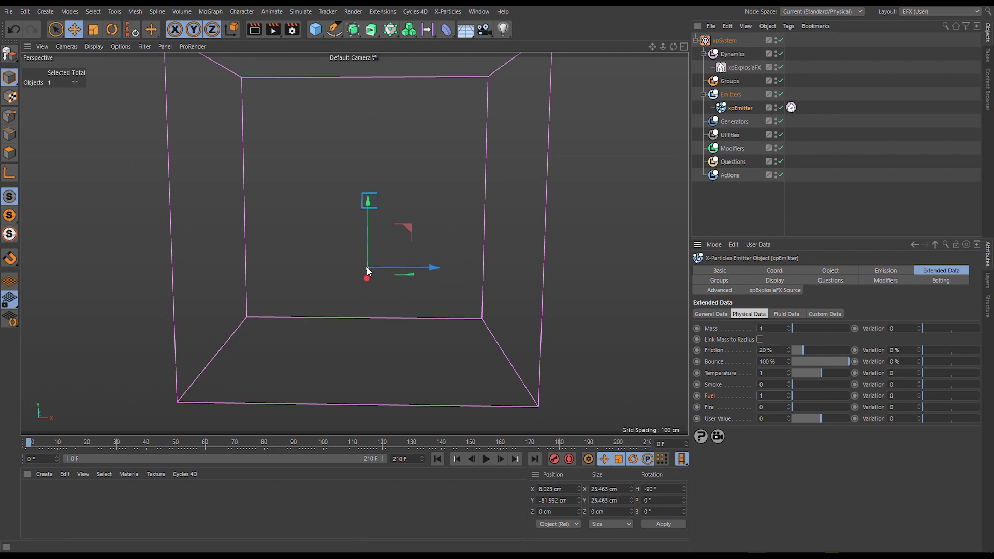
- Make the emitter a Sphere with a 1 cm radius
click(824, 272)
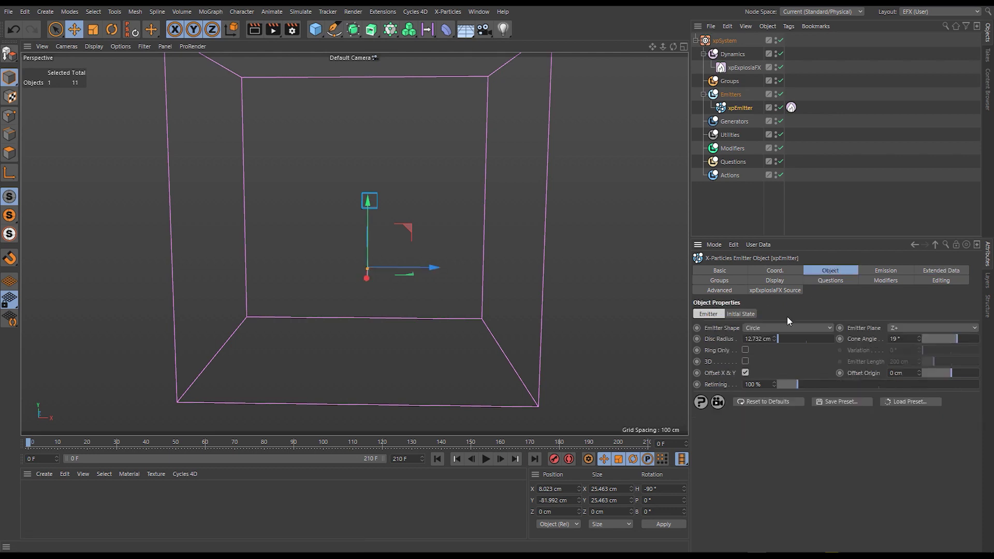
click(775, 327)
click(769, 374)
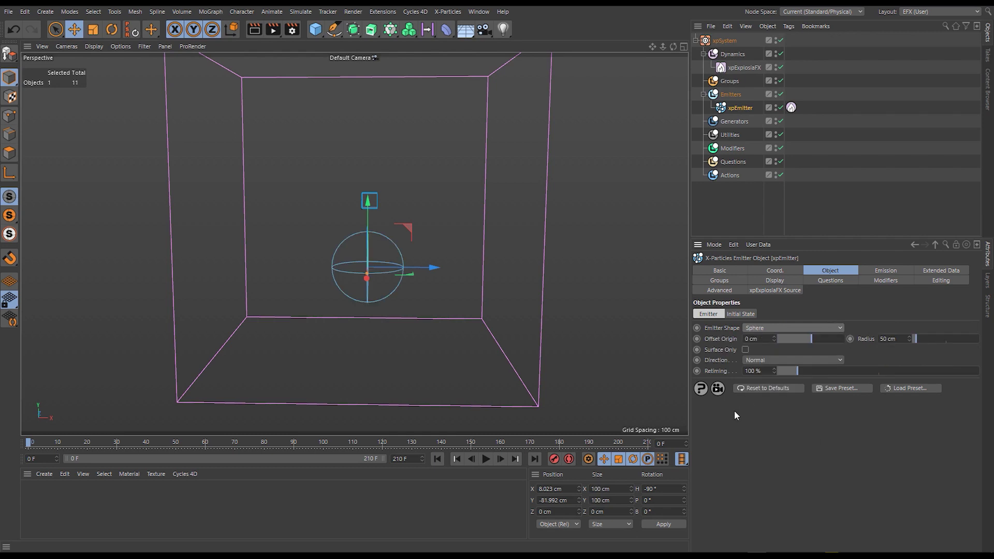
double_click(891, 339)
text(1)
key(Return)
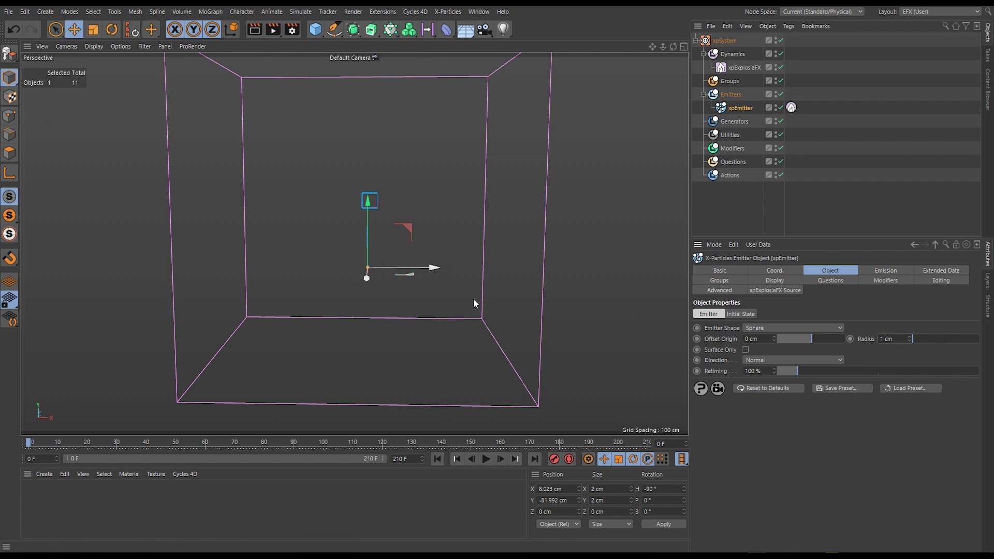
- Switch emission to Shot mode with a Shot Count of 100
click(877, 272)
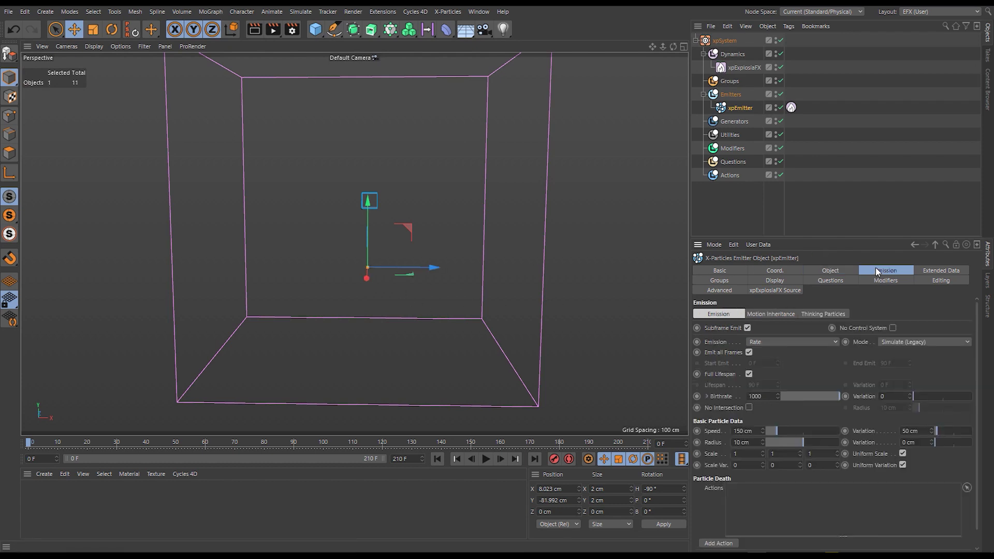
click(782, 341)
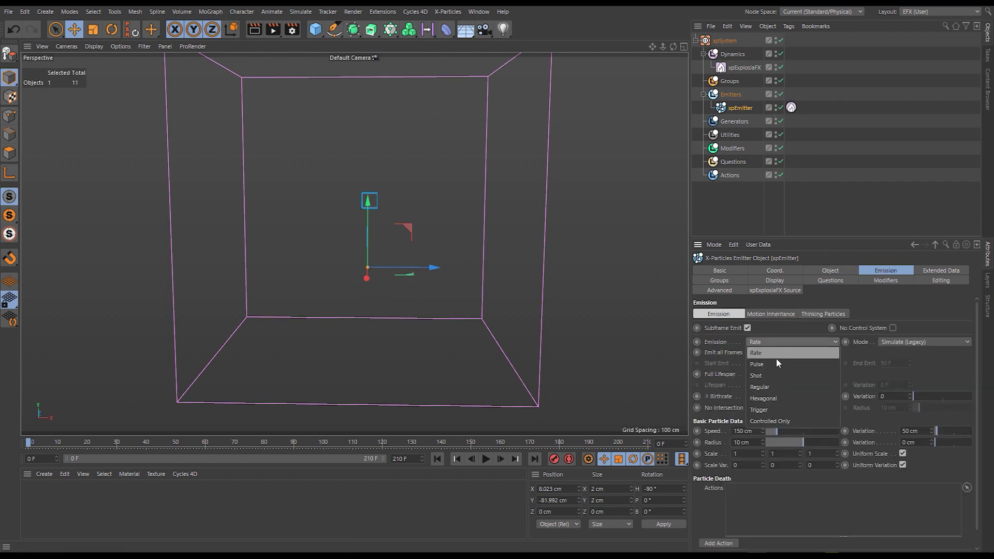
click(773, 374)
click(766, 358)
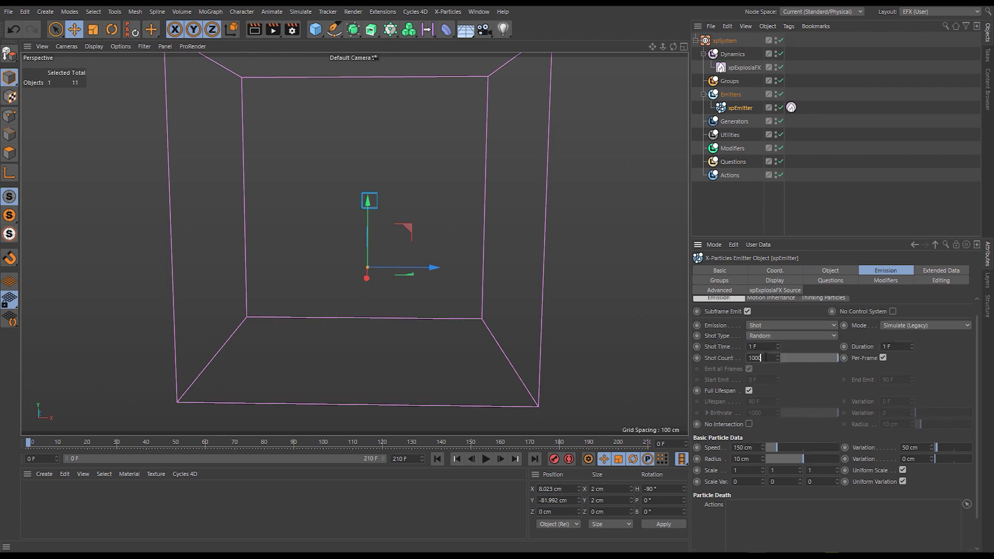
key(BackSpace)
key(Return)
- Turn off Full Lifespan and set Lifespan 2 F with 1 F variation
click(750, 391)
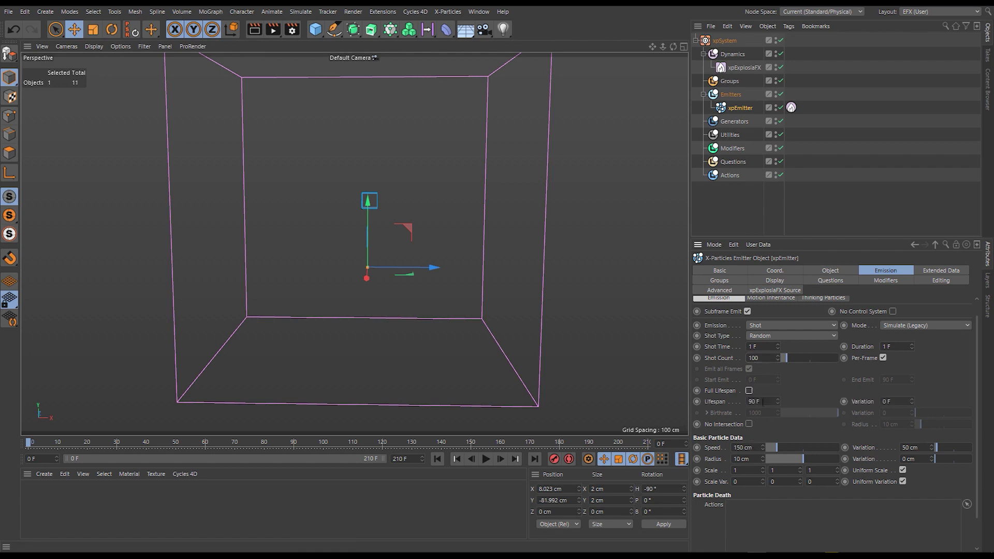
double_click(760, 402)
text(2)
key(Return)
double_click(895, 402)
text(1)
key(Return)
- Set particle Speed 500 cm with 200 cm variation and Radius Variation 5 cm
double_click(755, 447)
text(500)
key(Return)
double_click(915, 448)
text(200)
key(Return)
double_click(911, 458)
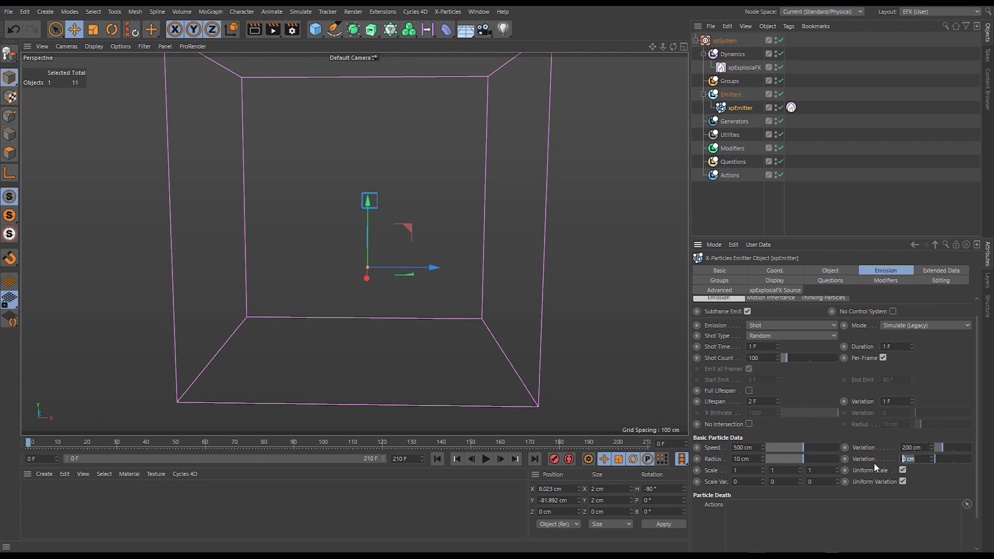
text(5)
key(Return)
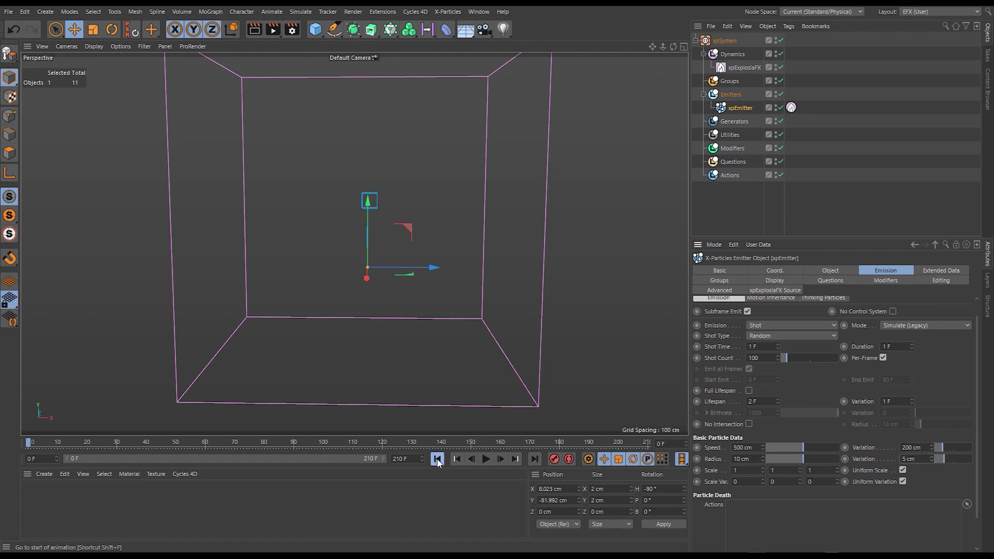
- Play the 100-particle burst, rewind, and replay until the smoke cloud billows at frame 73
click(487, 459)
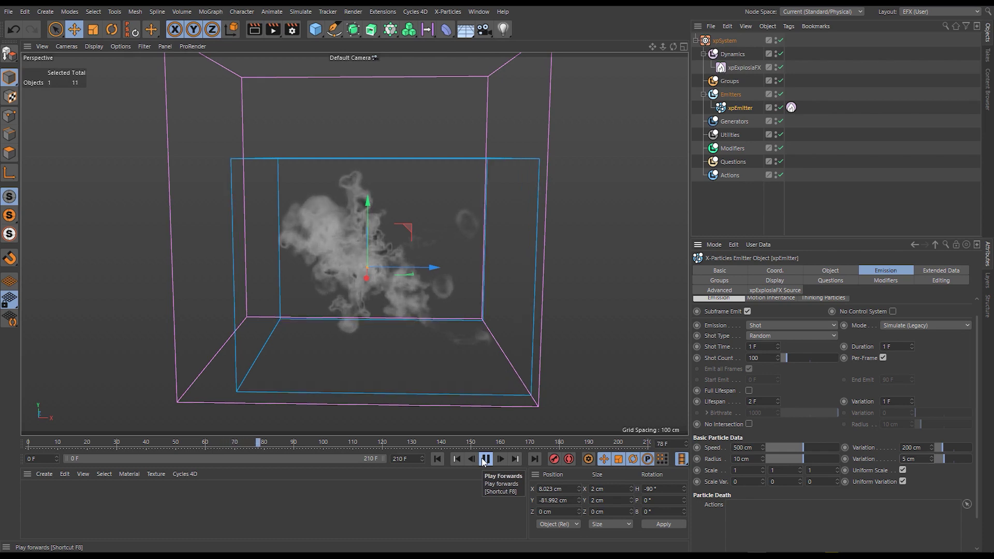
click(437, 459)
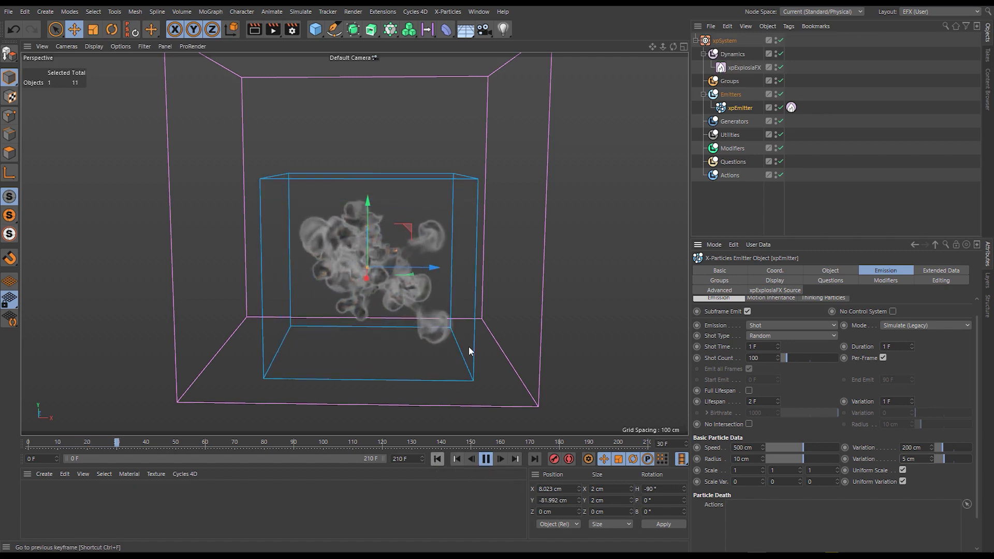
click(487, 460)
- Duplicate the emitter as xpEmitter.1, move the copy up and to the right, and rewind to frame 0
ctrl+drag(740, 108, 740, 118)
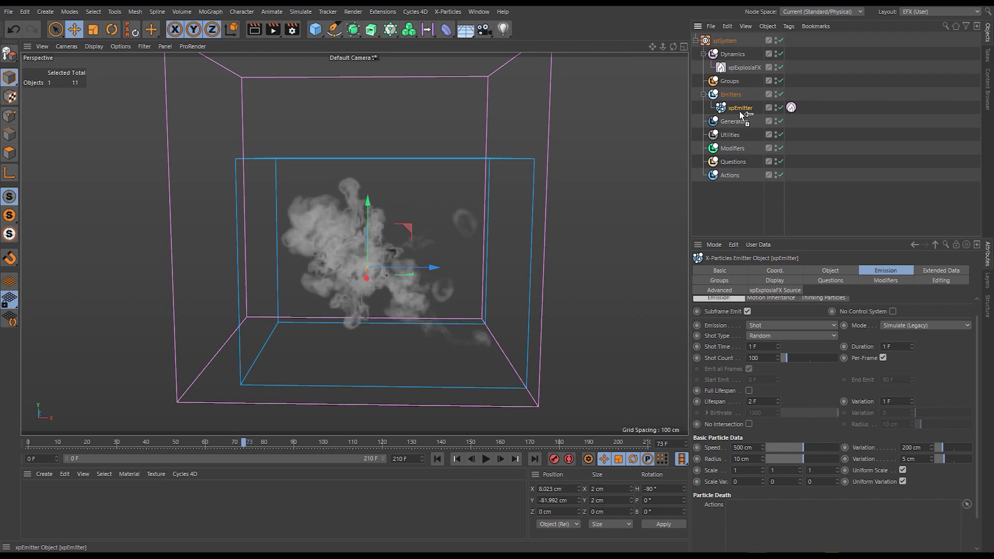
drag(508, 282, 544, 234)
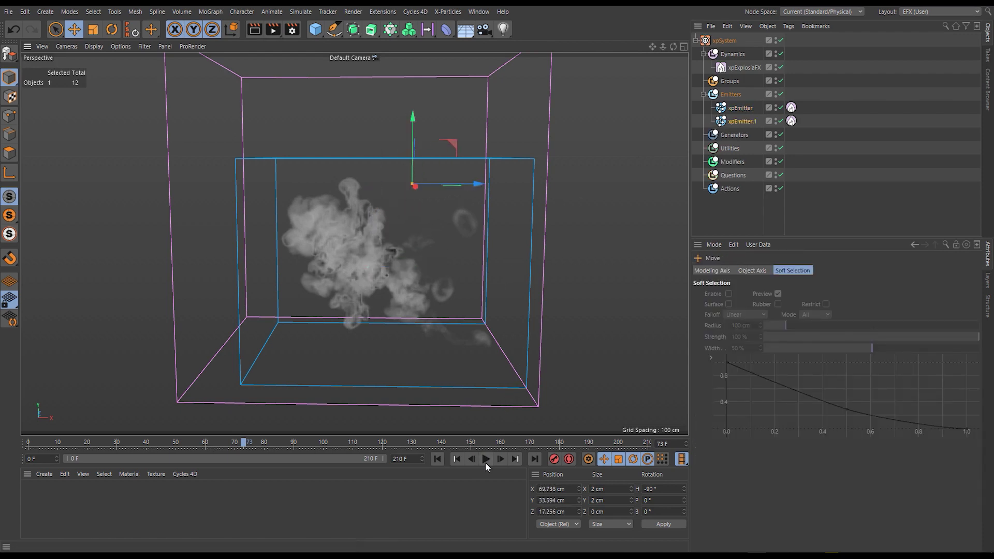
click(437, 458)
- Give xpEmitter.1 a shot time of 5 F and random seed 34910, then play the two-emitter burst
click(741, 121)
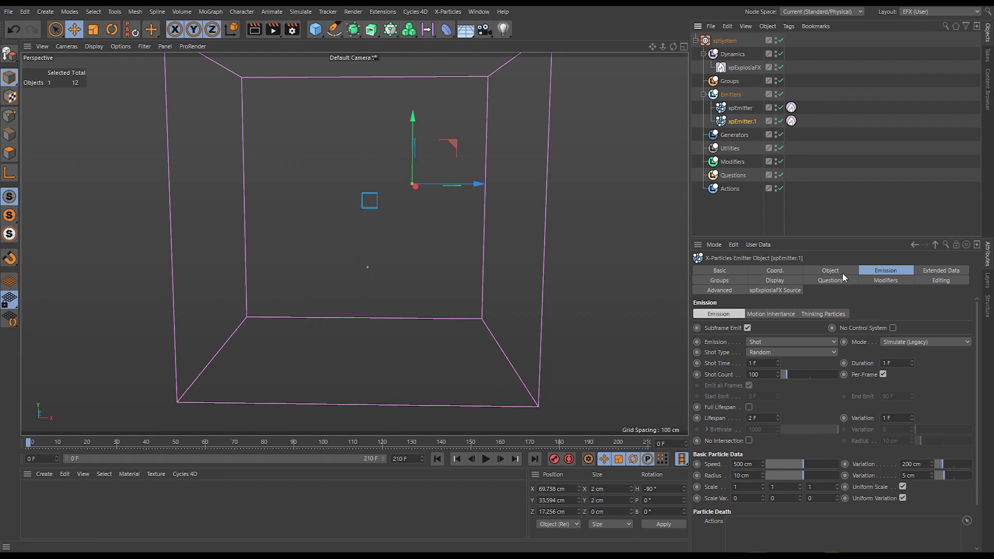
double_click(763, 363)
text(5)
click(728, 292)
drag(962, 327, 848, 326)
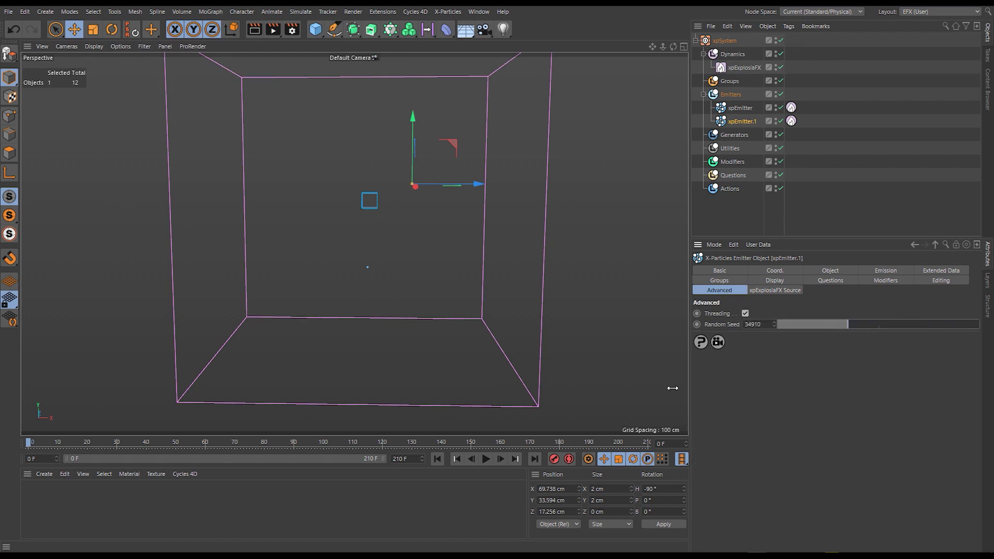
click(485, 459)
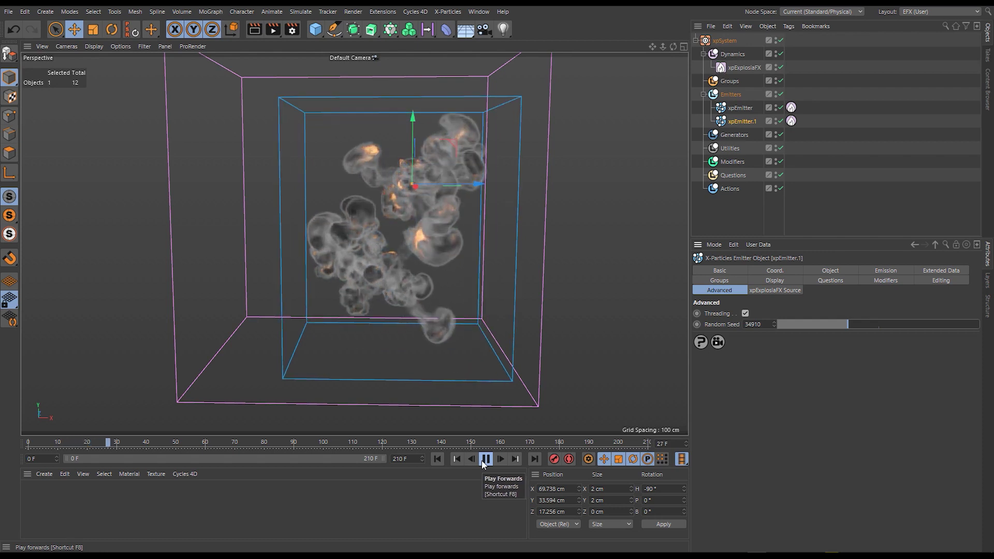
click(486, 459)
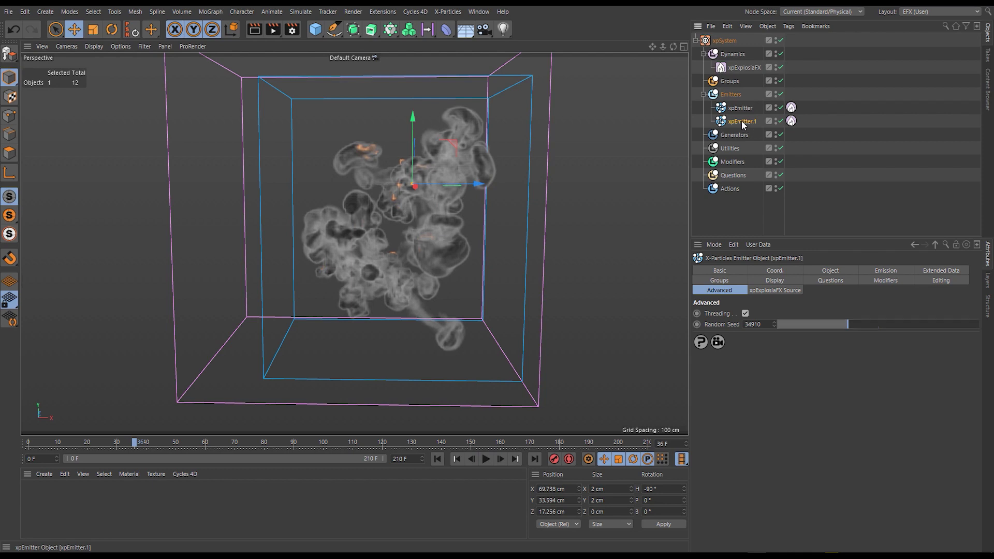
- Delete xpEmitter.1 and raise the original ExplosiaFX source's Pressure to about 60 and Curl to 100%
key(Delete)
click(791, 107)
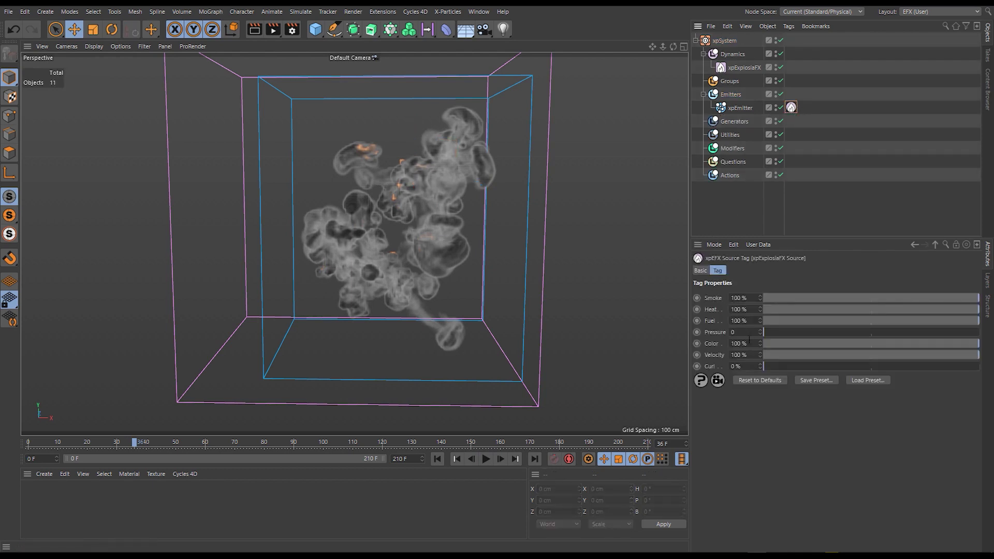
drag(773, 331, 895, 330)
drag(772, 365, 979, 366)
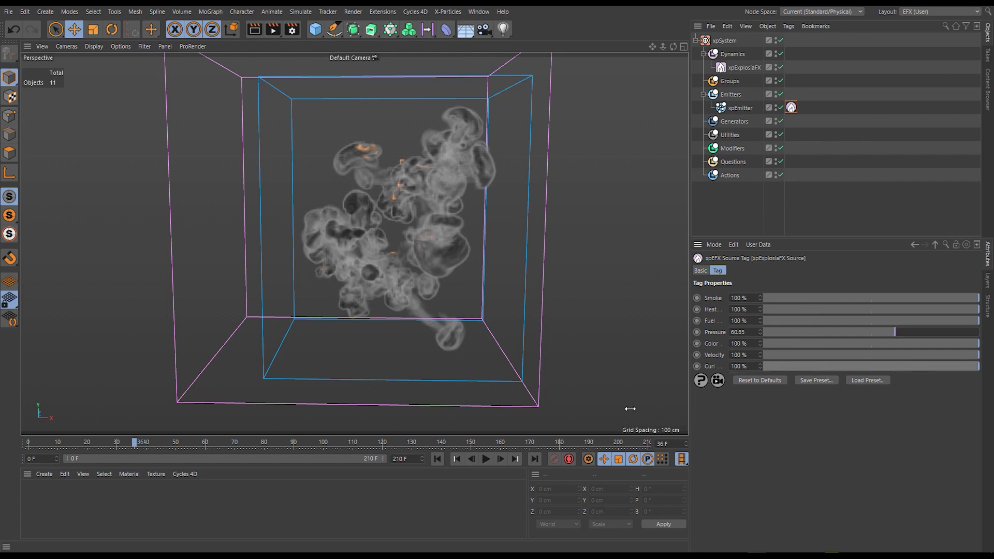
- Replay the higher-pressure explosion from frame 0, stopping at frame 22
click(438, 460)
click(486, 460)
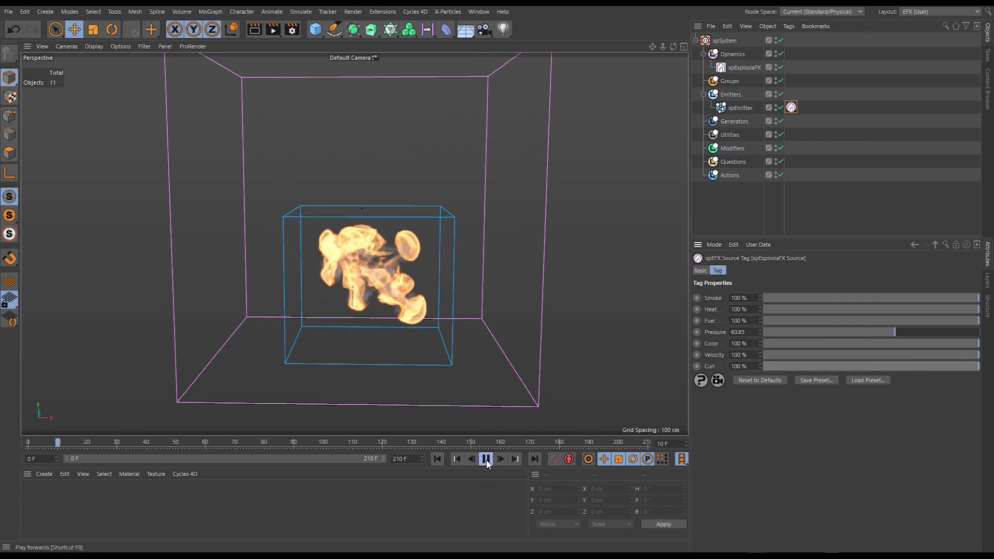
click(486, 460)
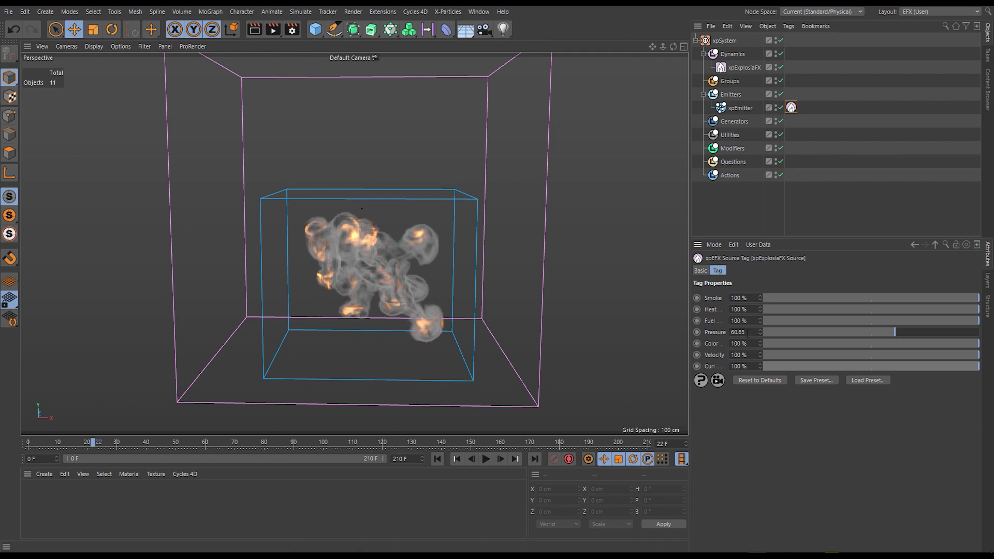
- Set the source Pressure to 300 and replay the explosion from the start to frame 77
double_click(741, 331)
text(300)
key(Return)
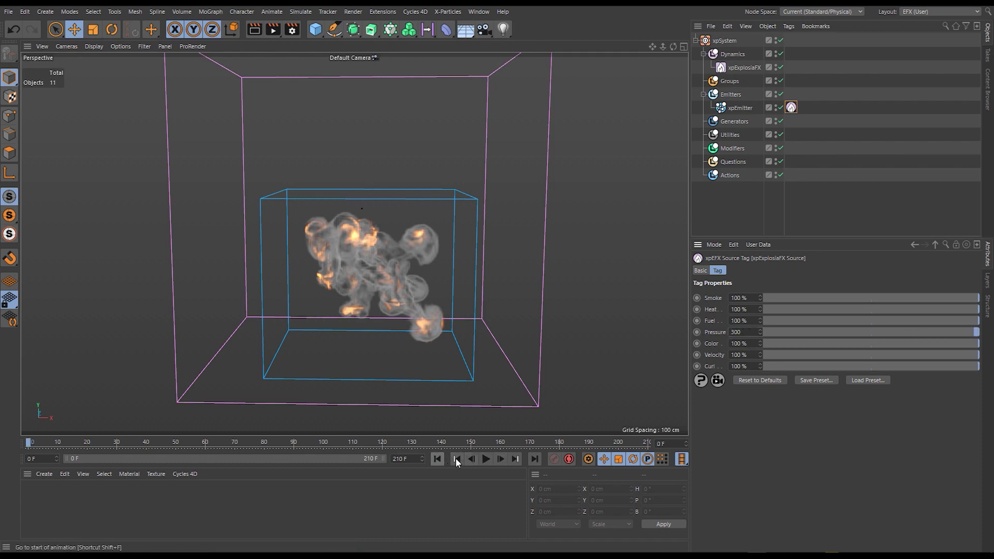
click(456, 459)
click(486, 460)
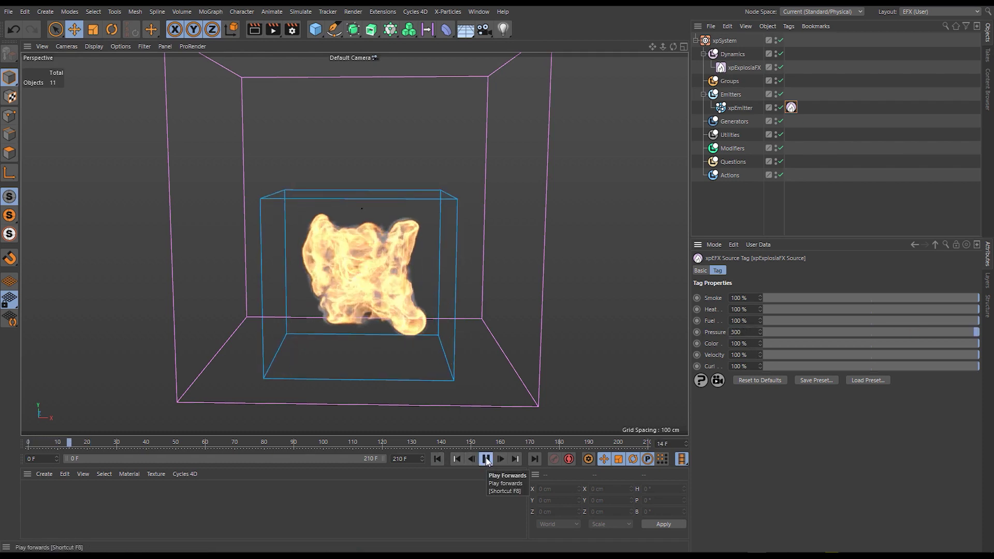
click(486, 459)
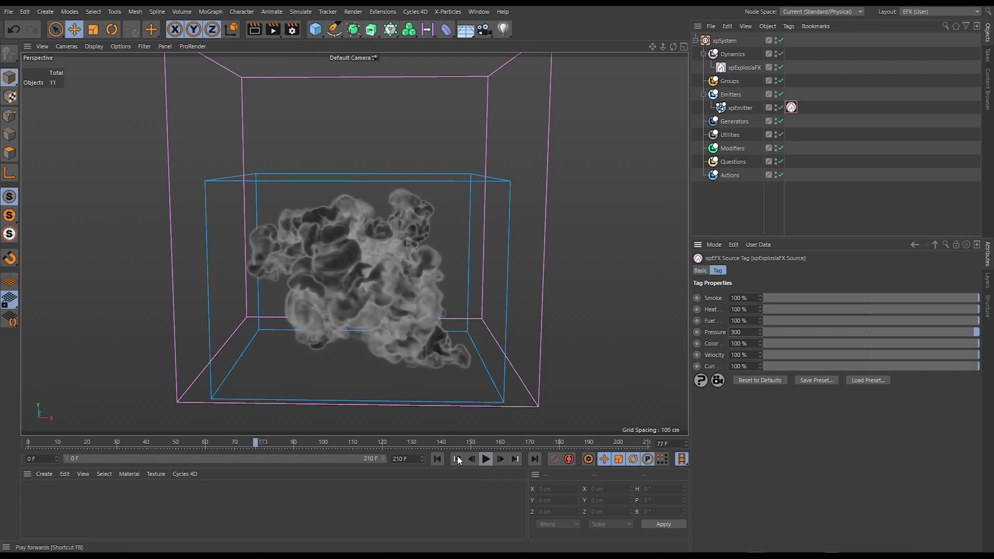